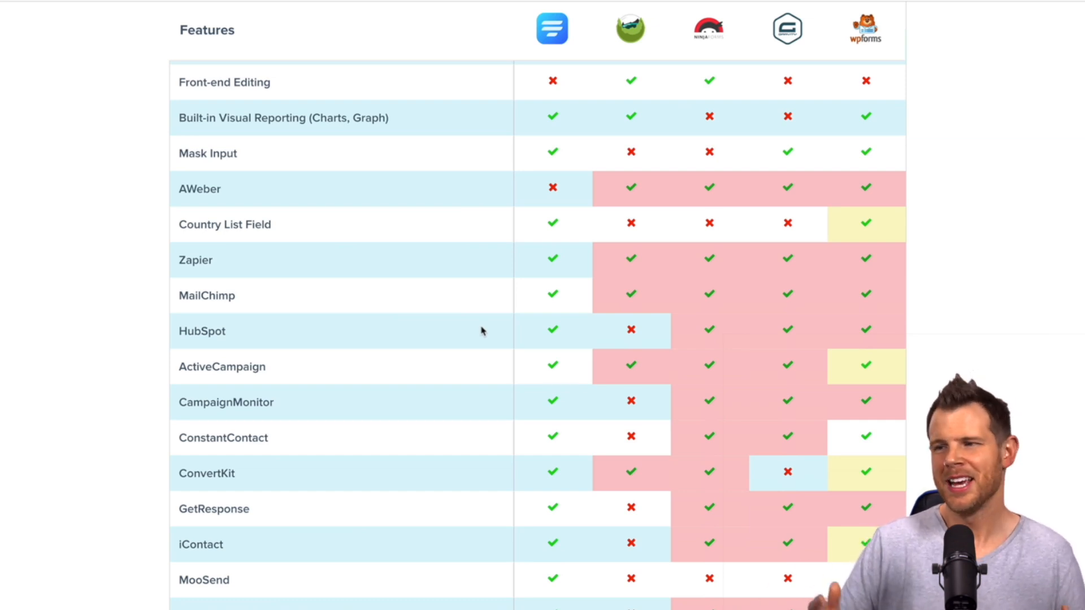
Review the rest of the form plugin feature comparison table and the user reviews below it.
scroll(481, 328, down, 4)
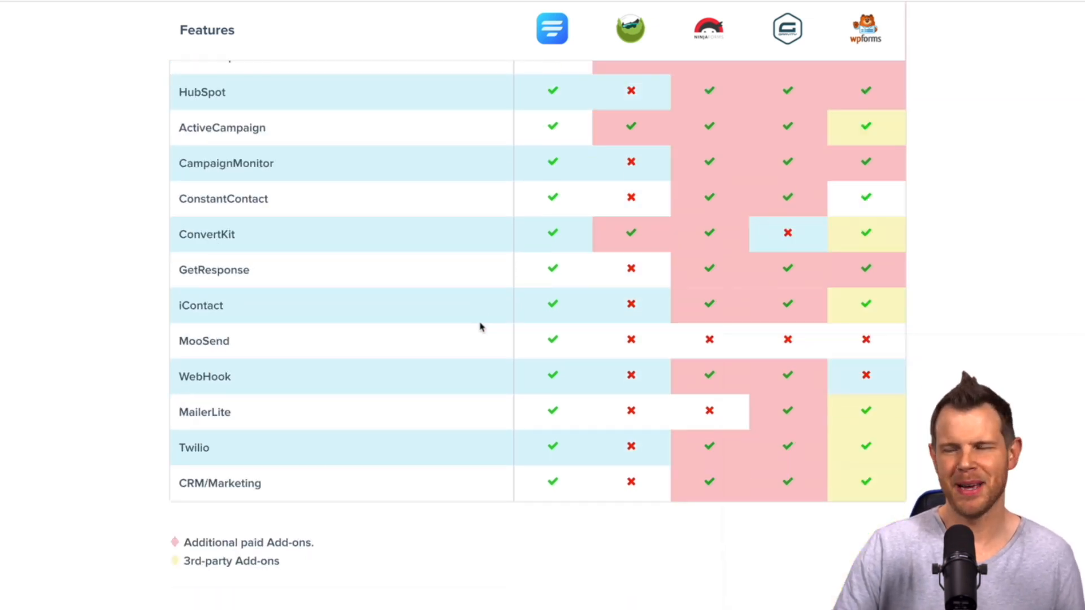
scroll(481, 328, down, 4)
scroll(480, 331, down, 1)
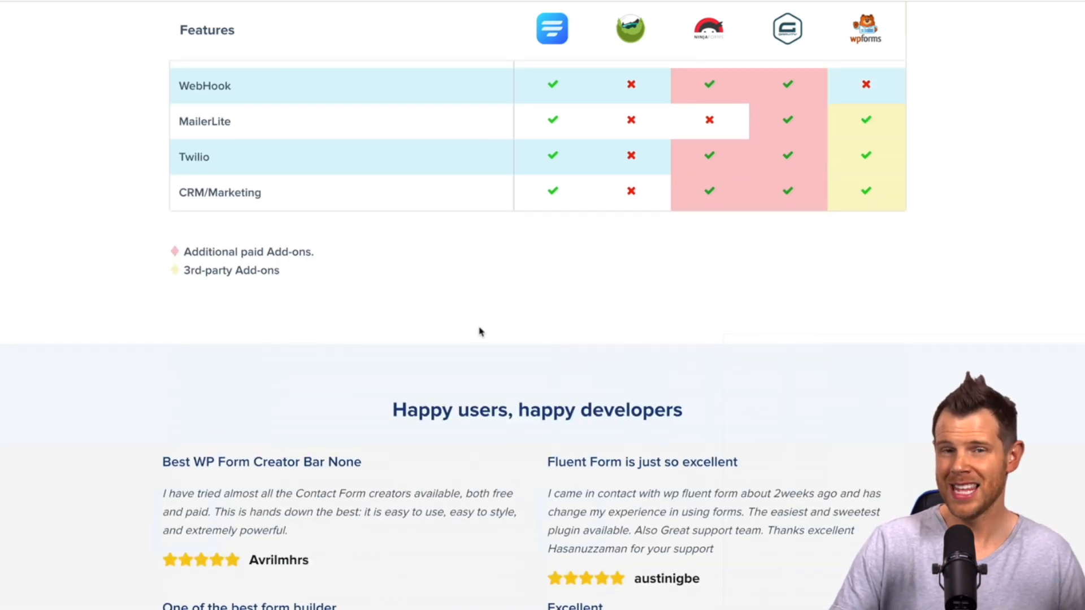
scroll(480, 332, down, 1)
scroll(480, 331, down, 1)
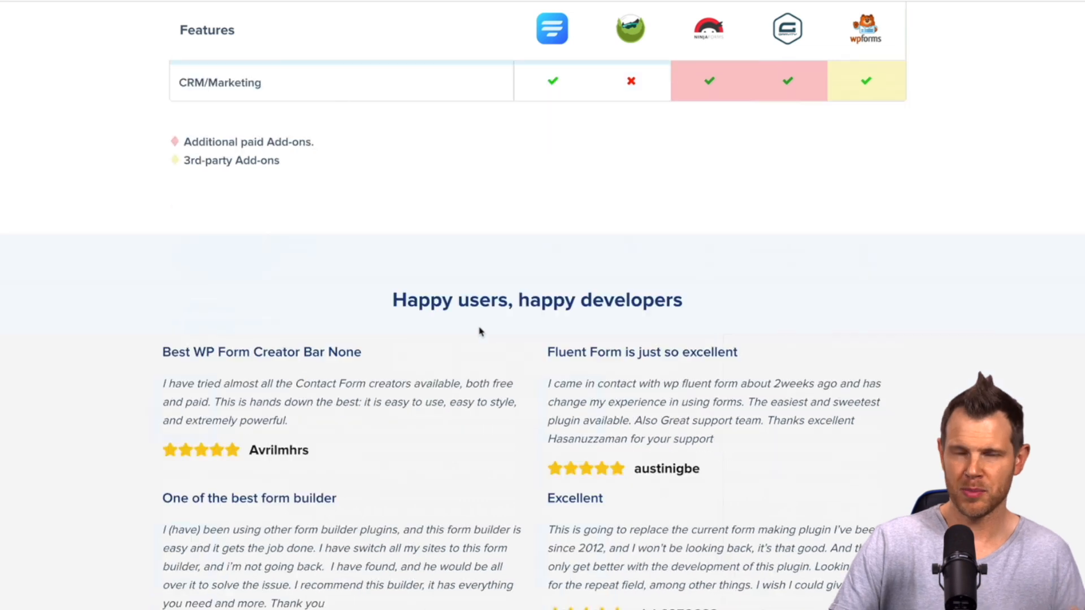
scroll(480, 332, down, 2)
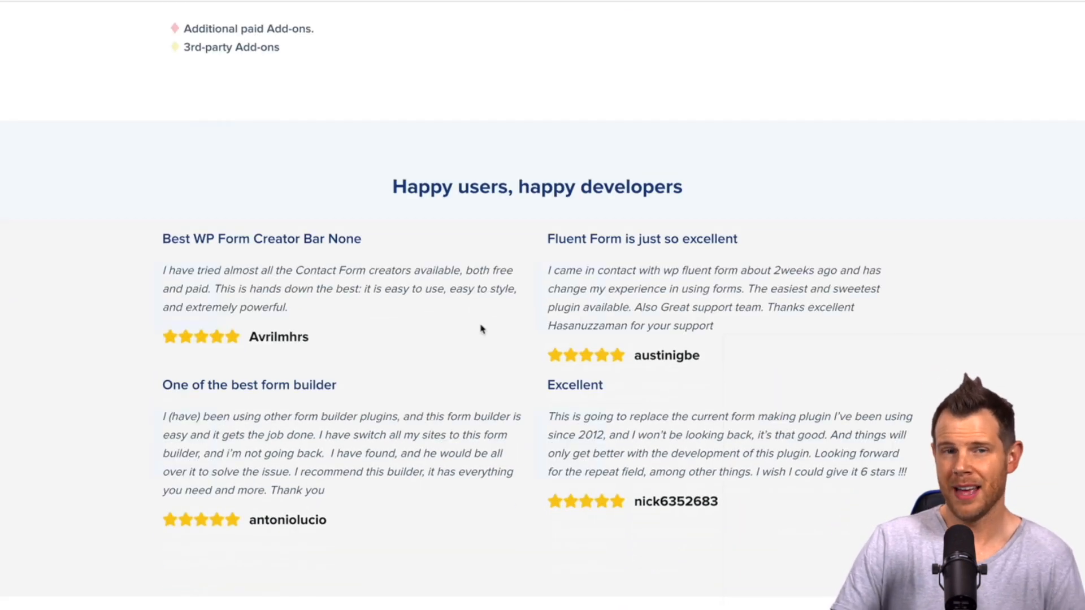
scroll(484, 329, down, 1)
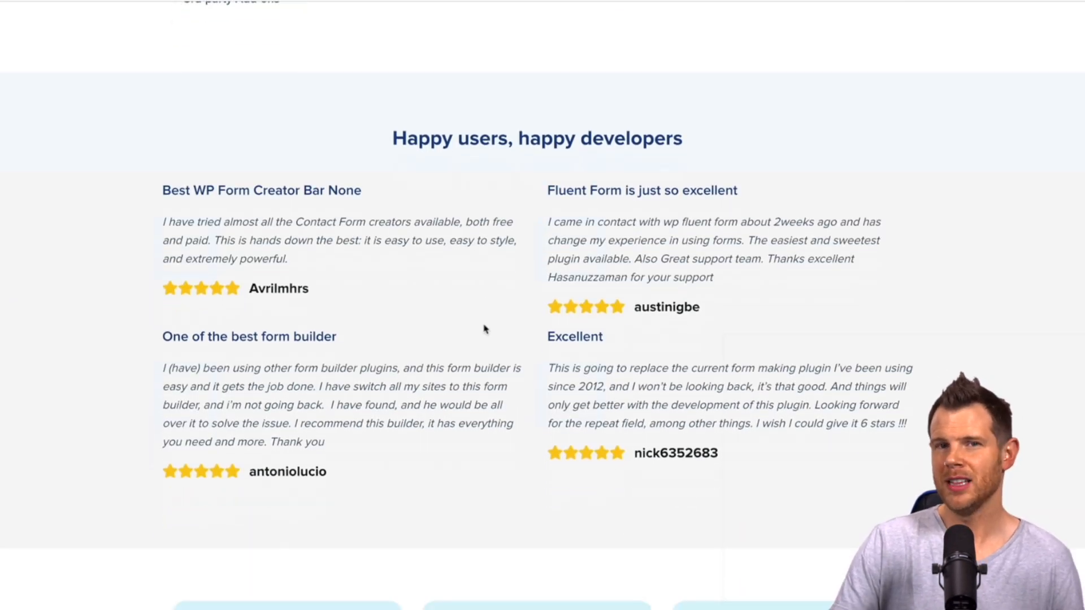
scroll(484, 329, down, 5)
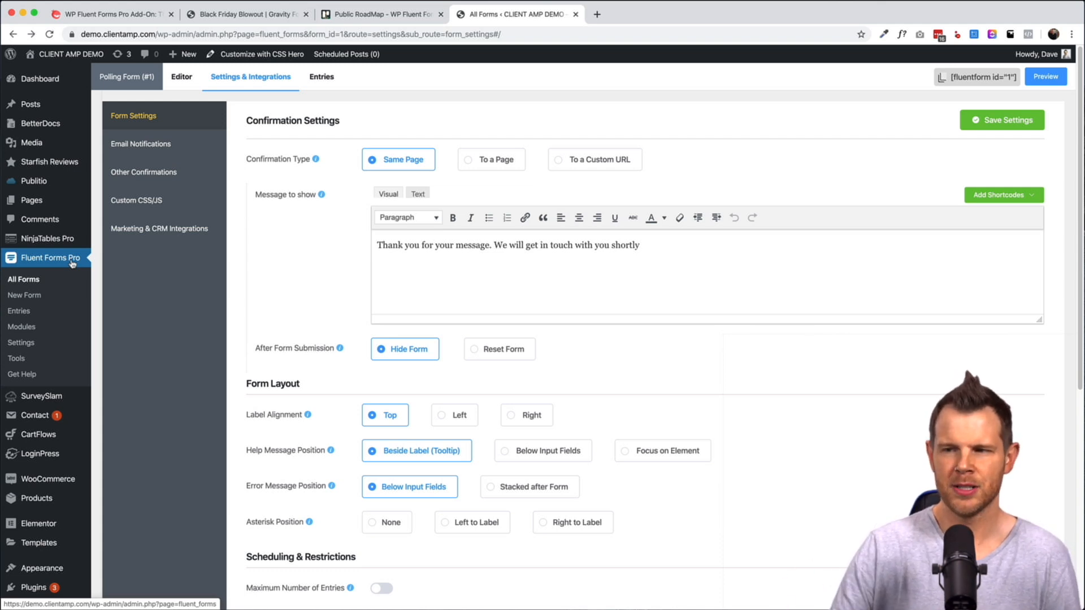
Browse the pre-made form templates and create a new form from the software survey template in the IT category.
click(28, 297)
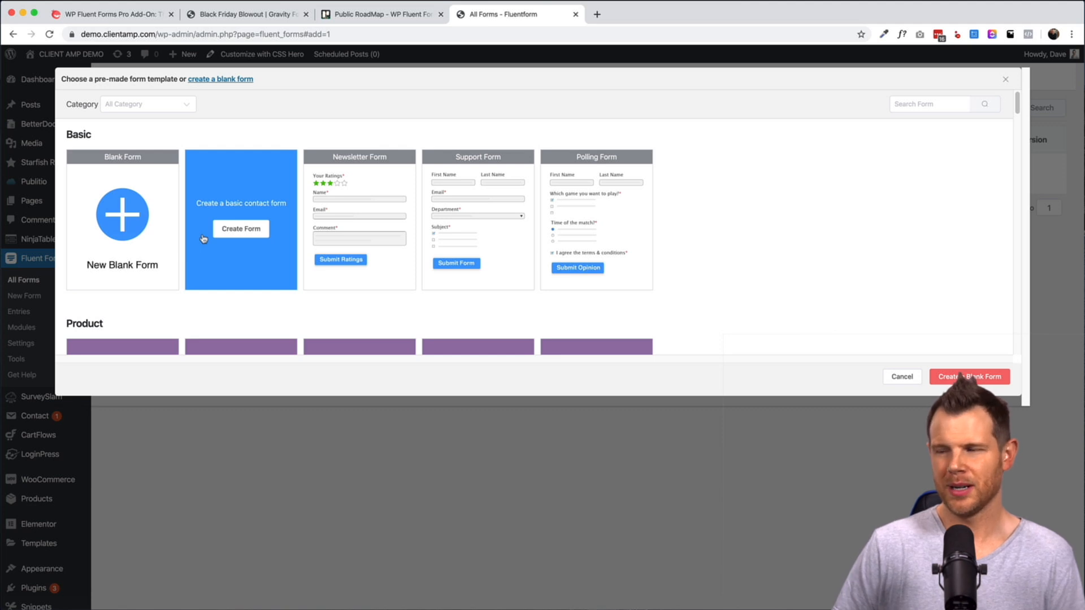
drag(1018, 105, 966, 292)
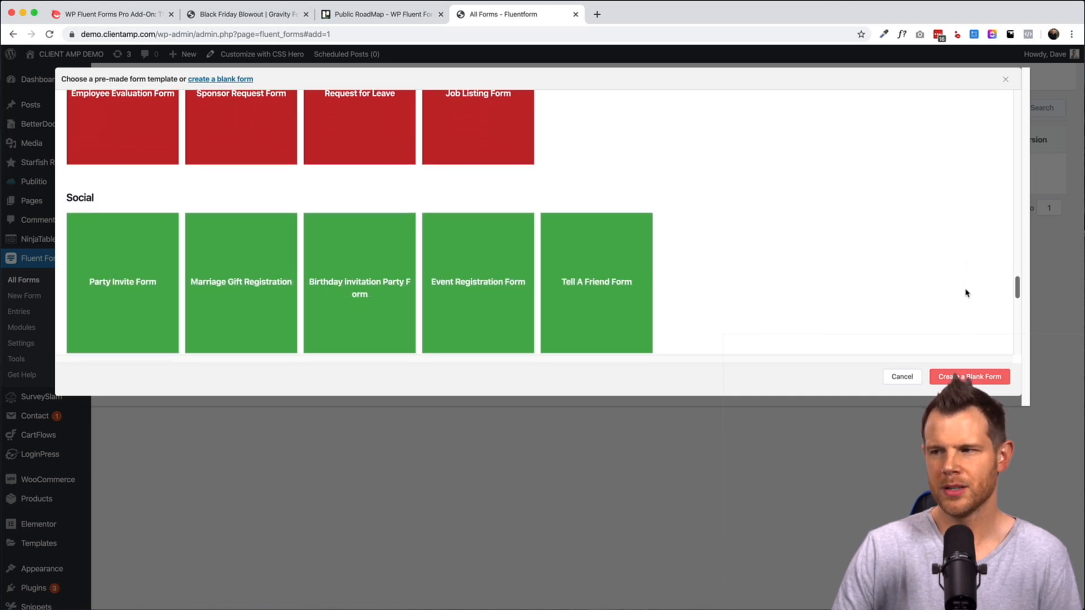
scroll(965, 292, down, 5)
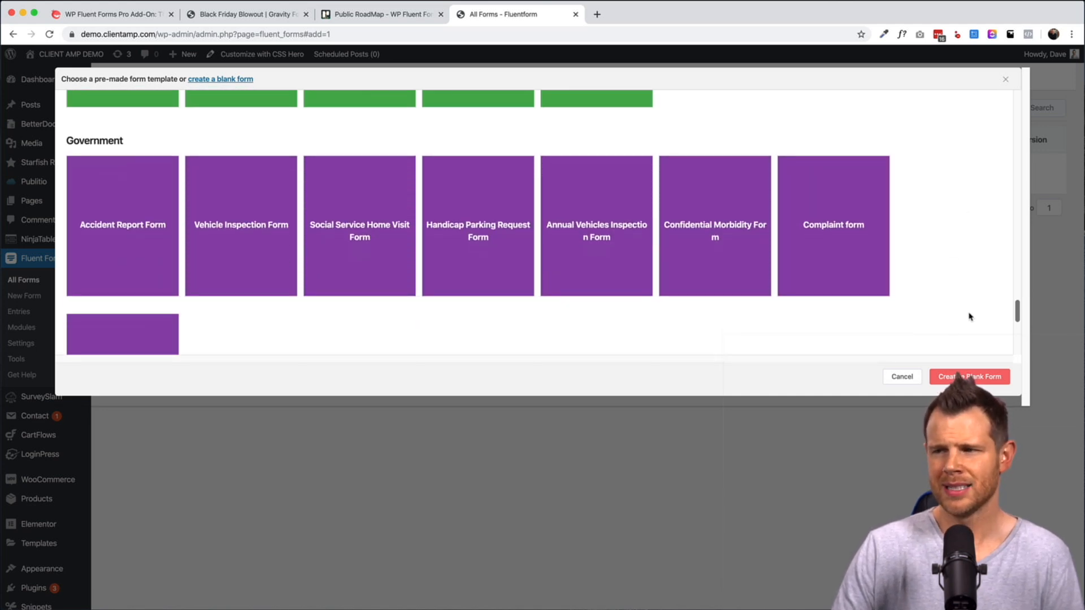
scroll(970, 317, up, 1)
drag(1014, 310, 990, 138)
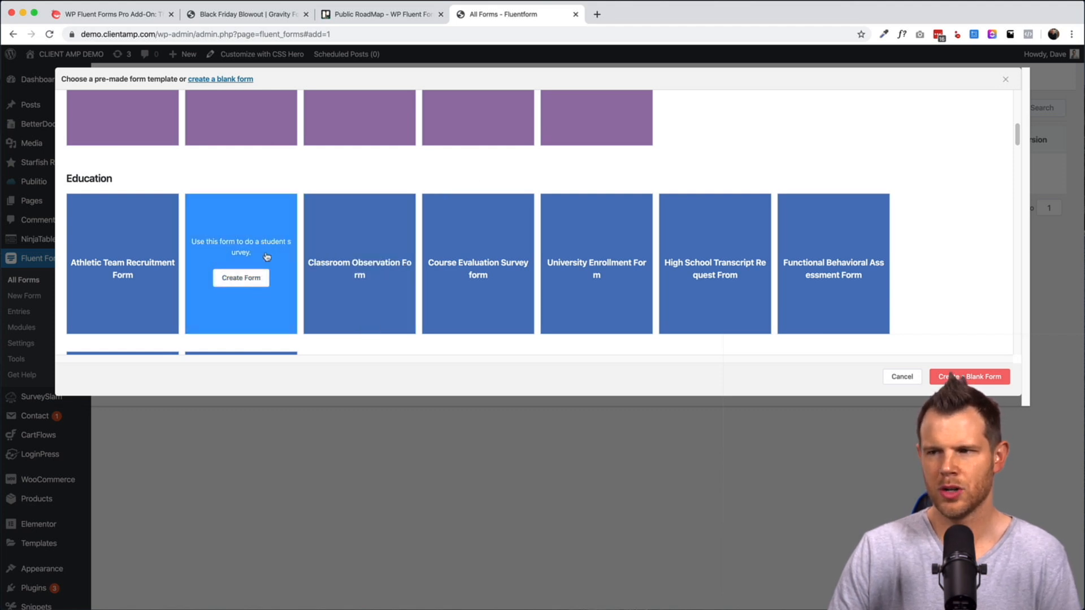
scroll(252, 257, up, 5)
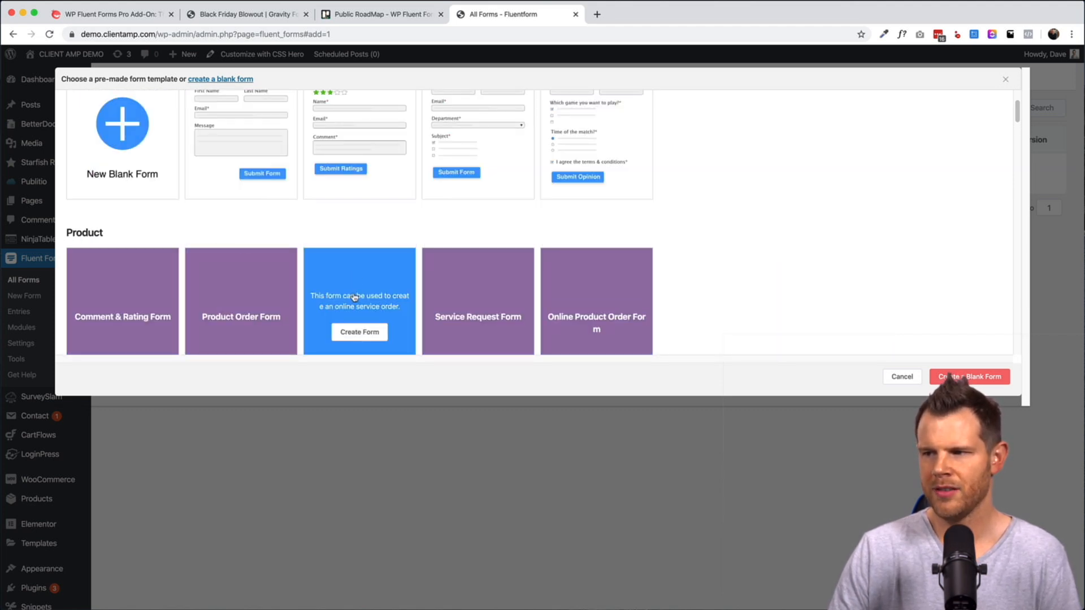
scroll(354, 298, down, 2)
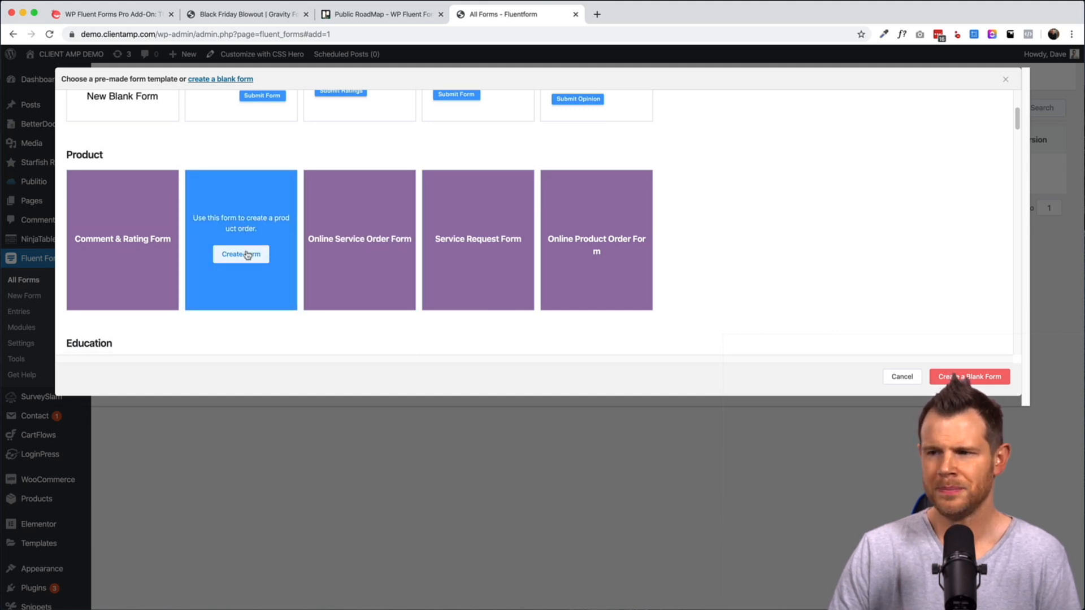
scroll(249, 257, down, 10)
scroll(298, 267, down, 5)
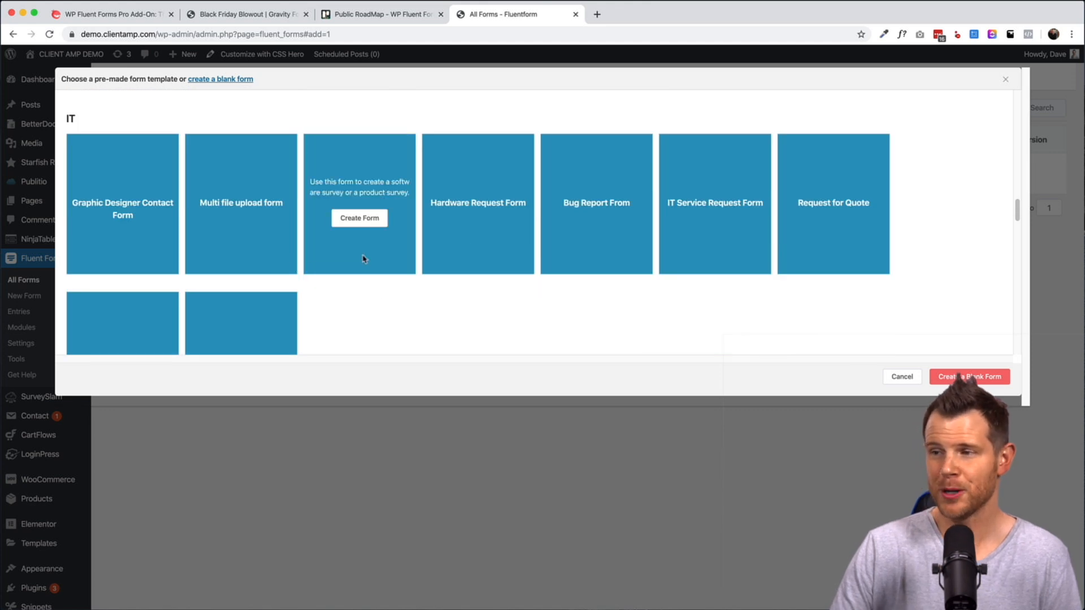
click(360, 218)
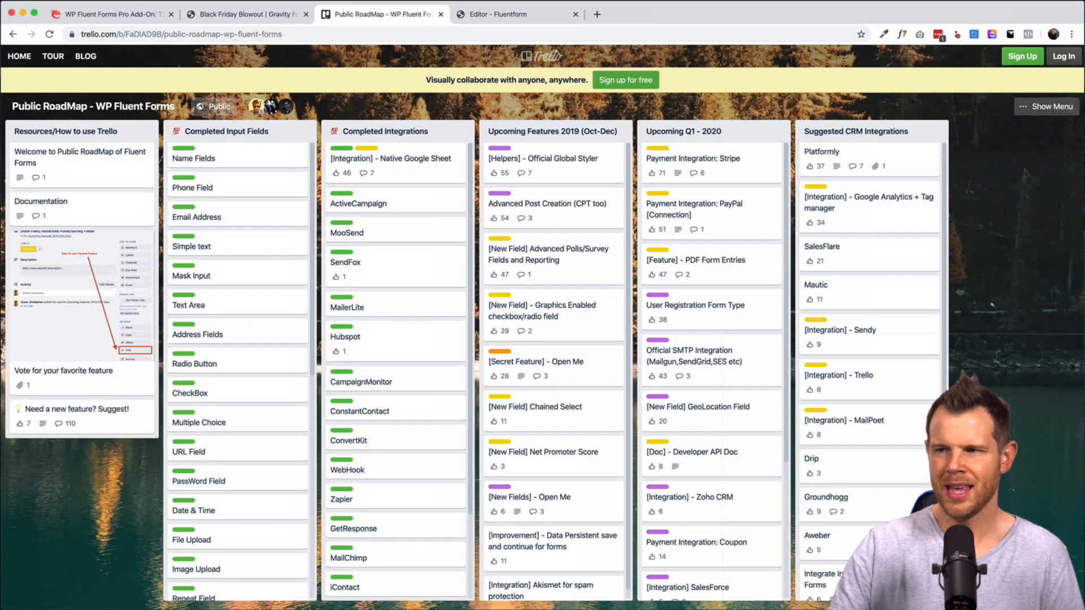
Review the completed and upcoming features on the WP Fluent Forms public roadmap, and look at the Pro add-on's license pricing.
scroll(257, 365, down, 2)
scroll(340, 383, down, 1)
scroll(341, 384, down, 3)
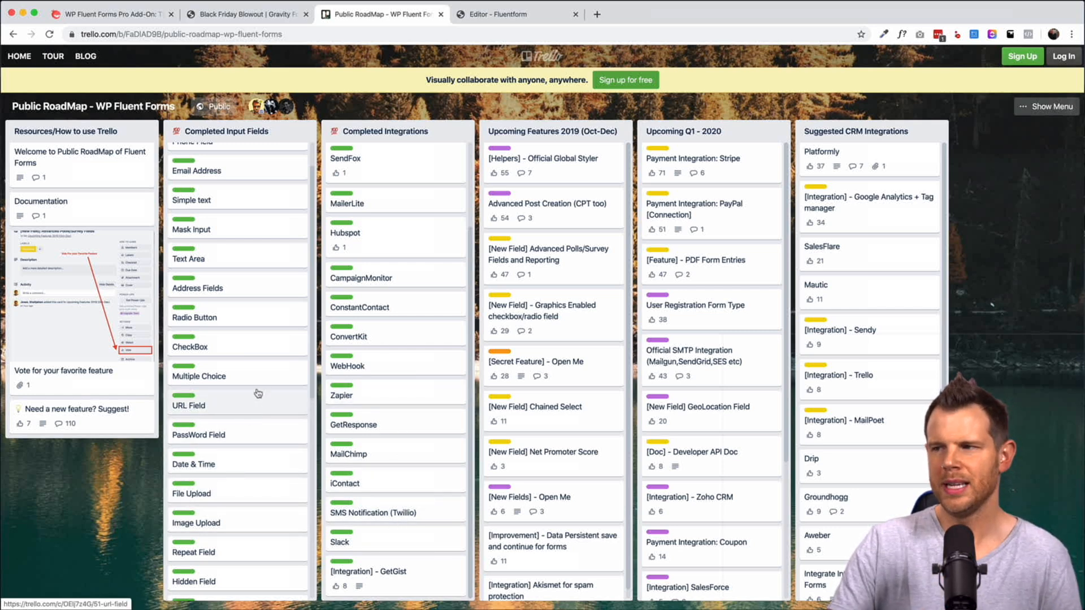
scroll(563, 319, down, 1)
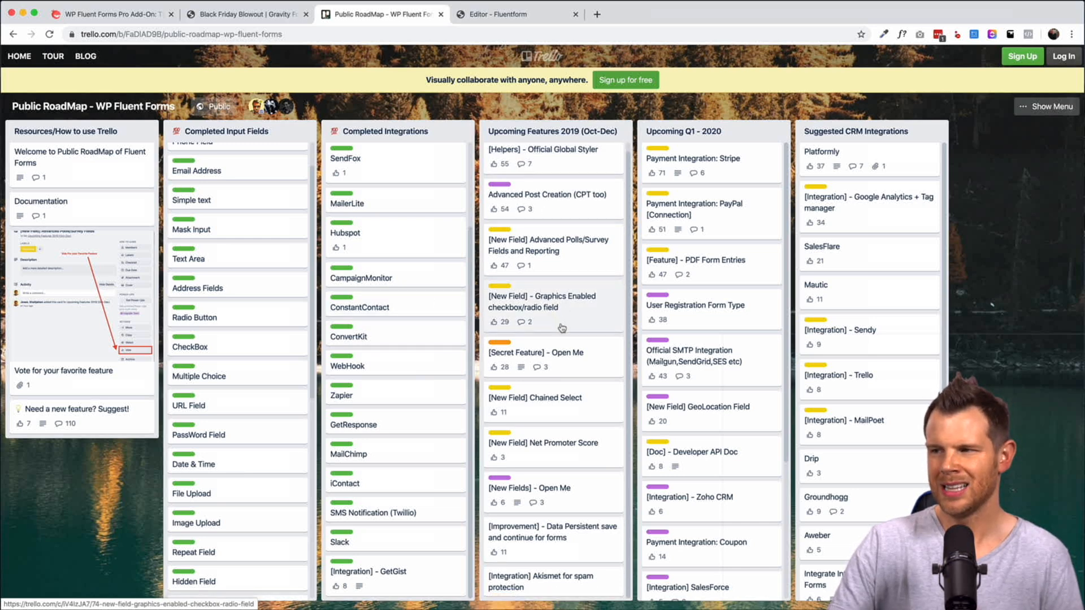
scroll(520, 151, up, 1)
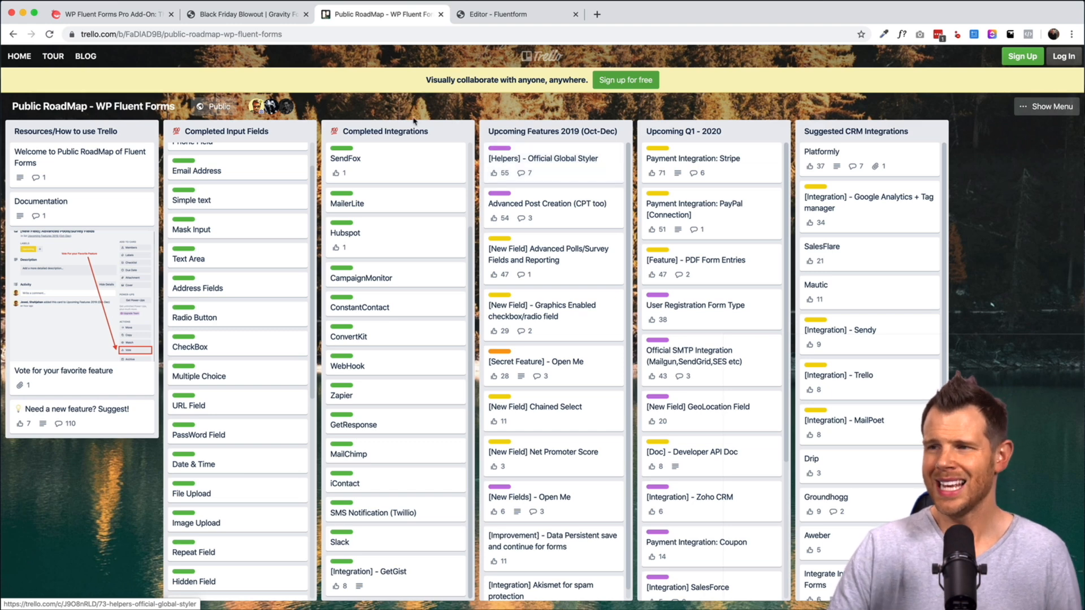
click(111, 14)
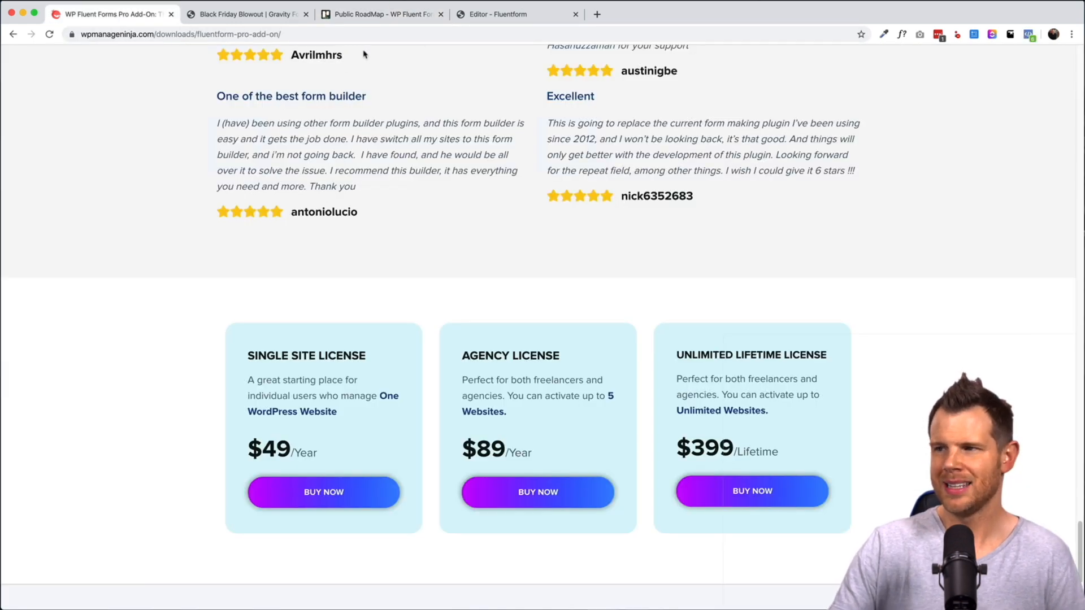
Return to the Fluent Forms editor and add Name Fields at the top of the Software Survey form.
click(481, 14)
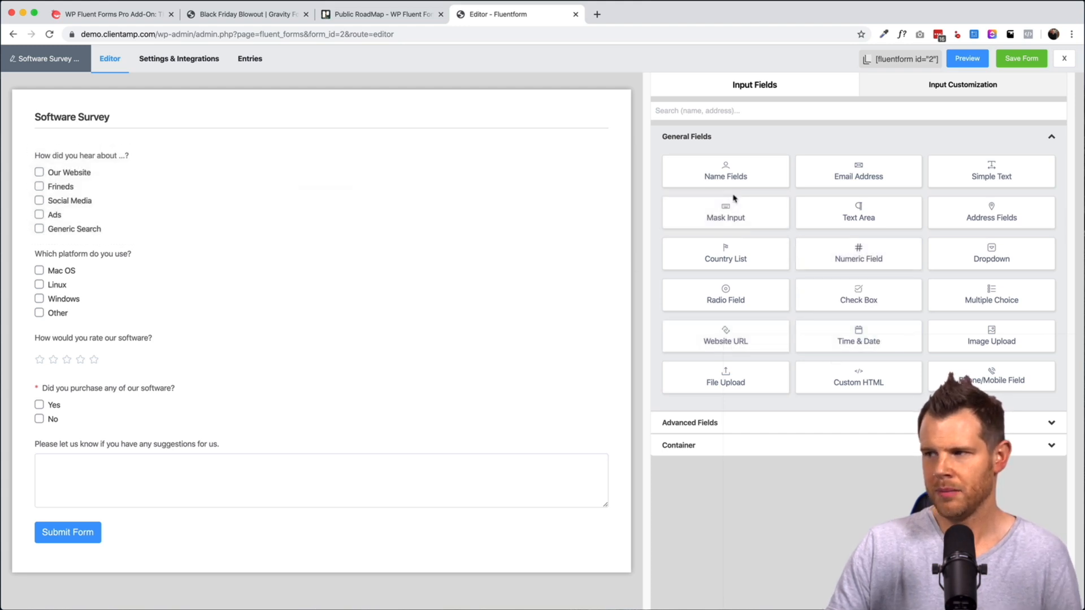
click(725, 174)
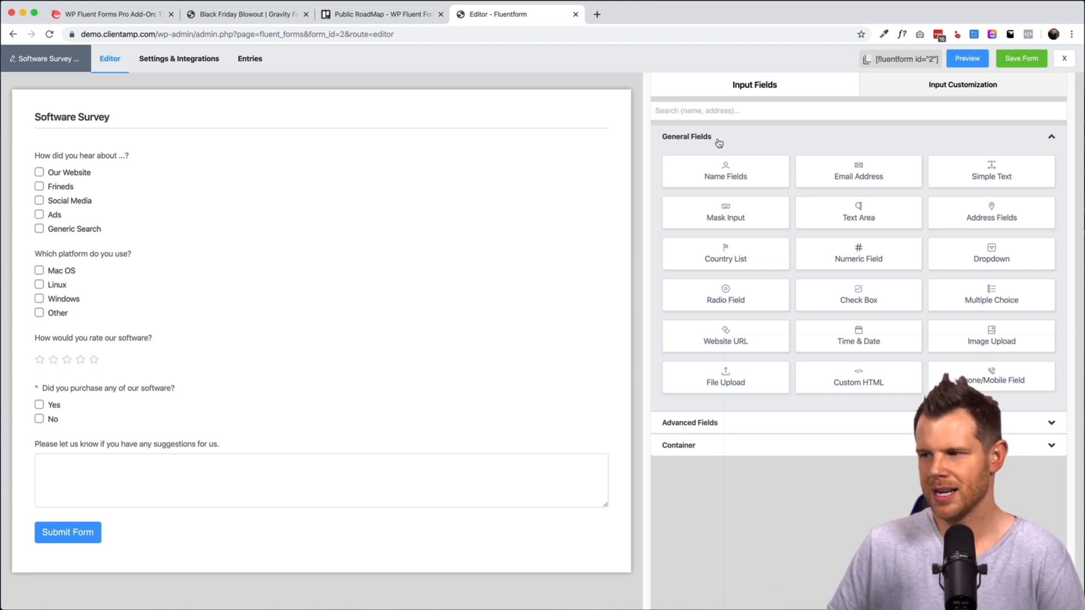
drag(733, 179, 172, 153)
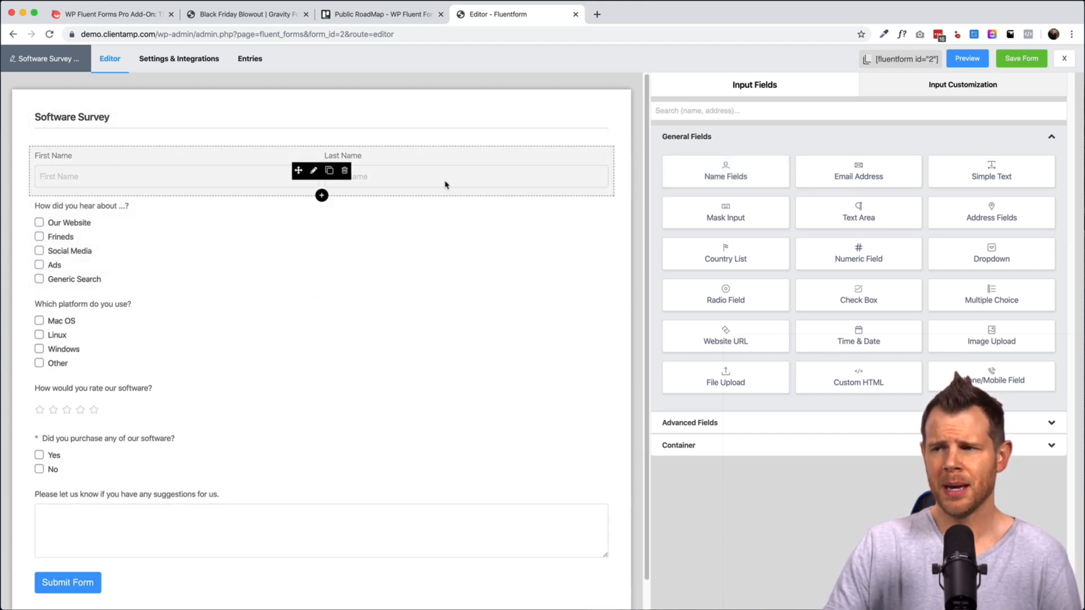
Disable the Last Name part of the new name field, keeping First Name enabled.
click(165, 177)
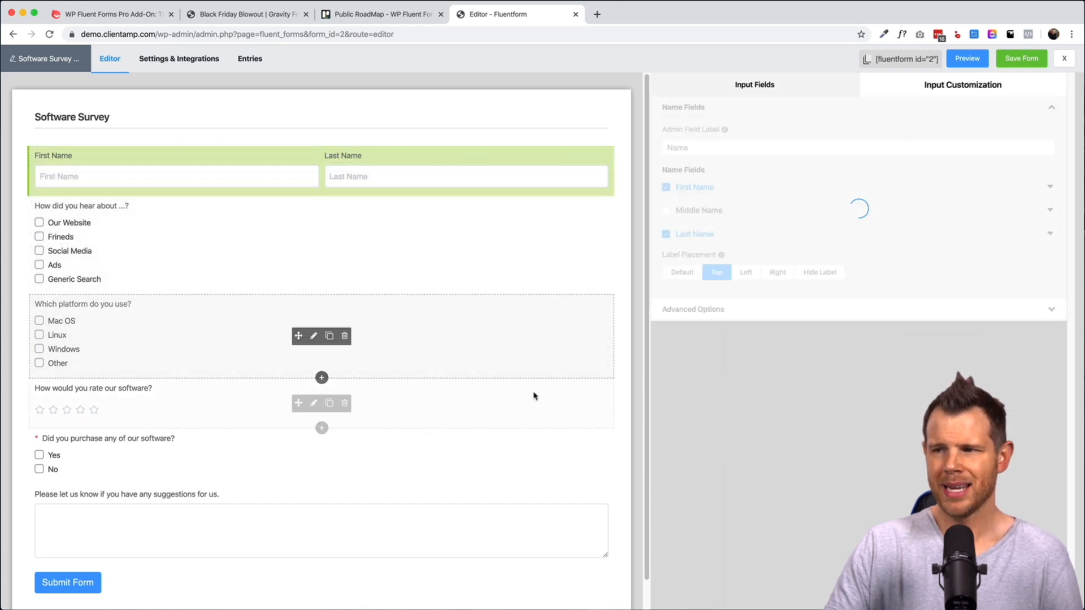
click(667, 235)
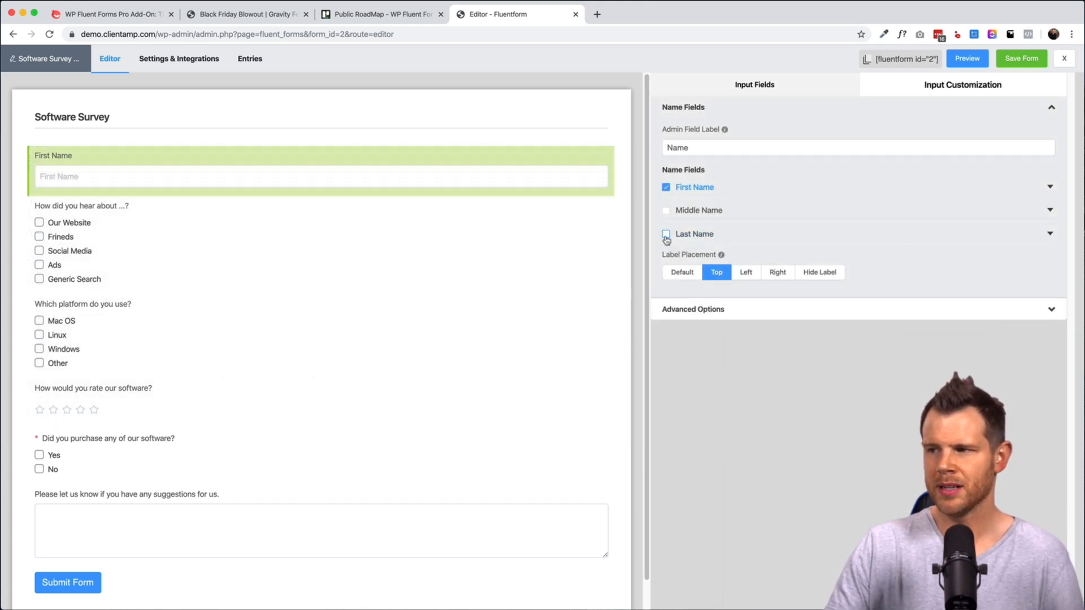
click(700, 193)
click(707, 193)
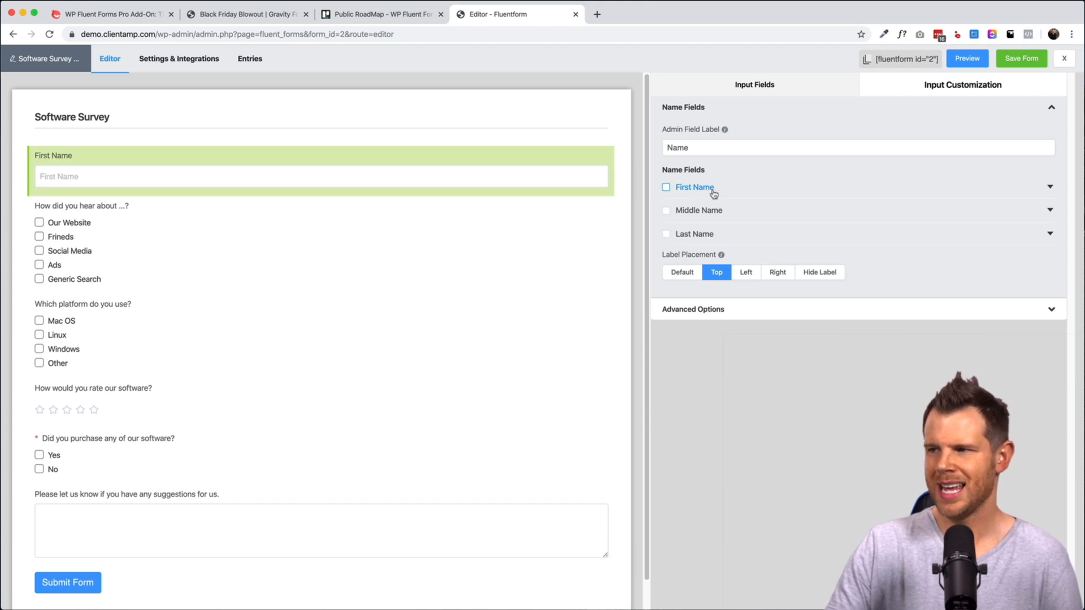
Change the First Name label to "Full Name" and leave Middle Name disabled.
click(1050, 187)
drag(802, 214, 674, 210)
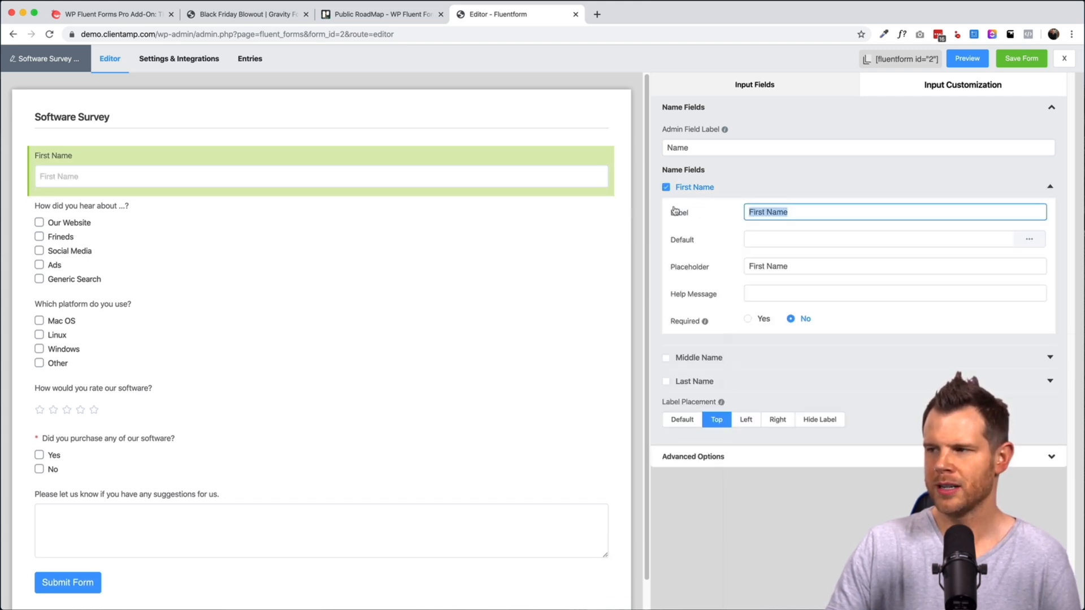
text(Full Name)
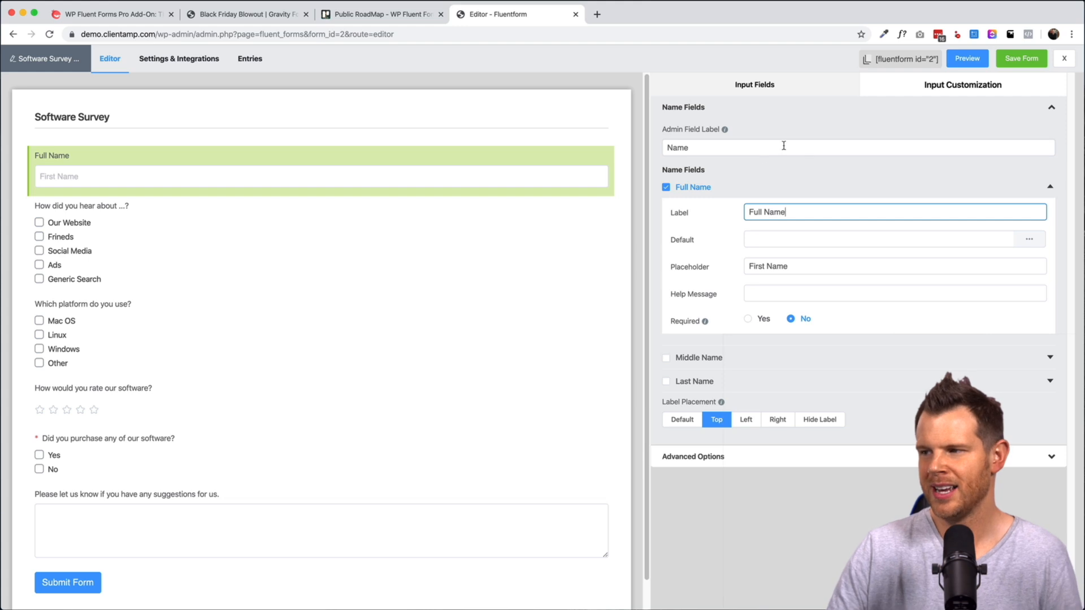
click(666, 359)
click(668, 362)
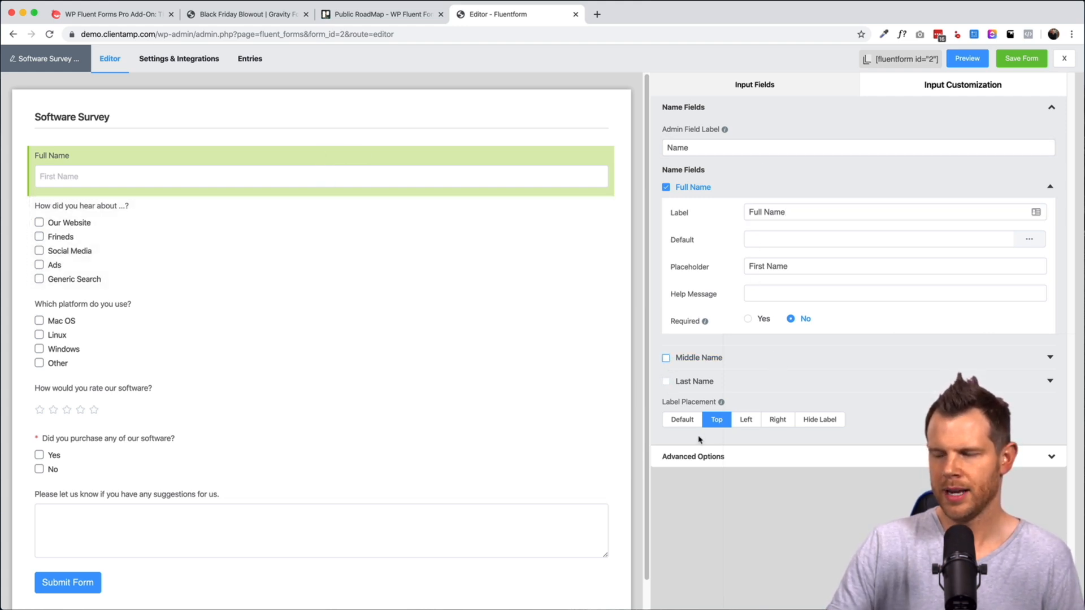
Try a conditional logic rule on the name field where "How did you hear about ...?" equals Frineds, and turn conditional logic back off.
click(734, 458)
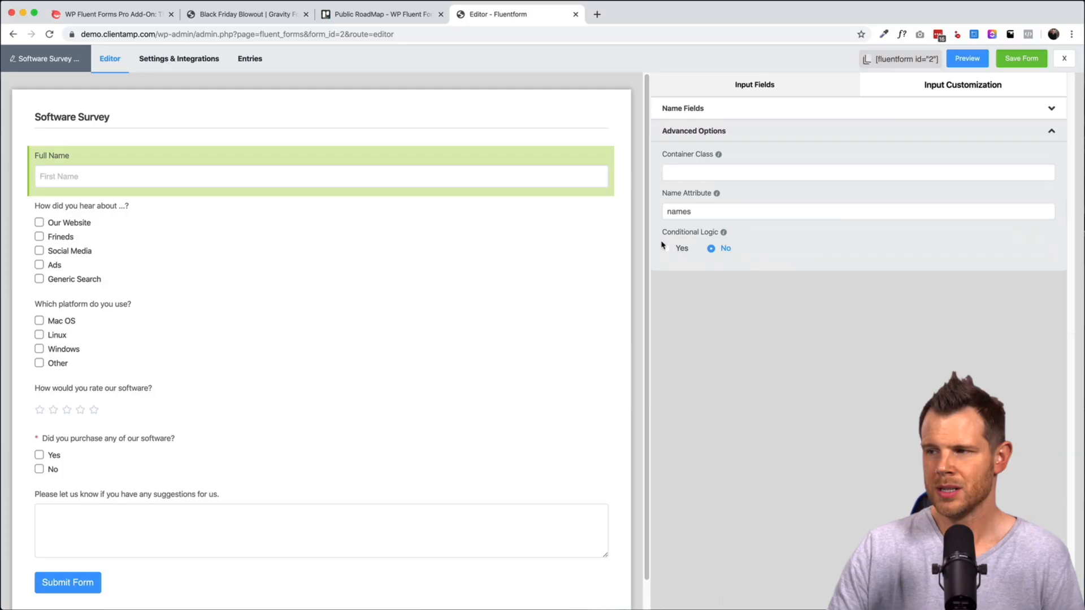
click(667, 248)
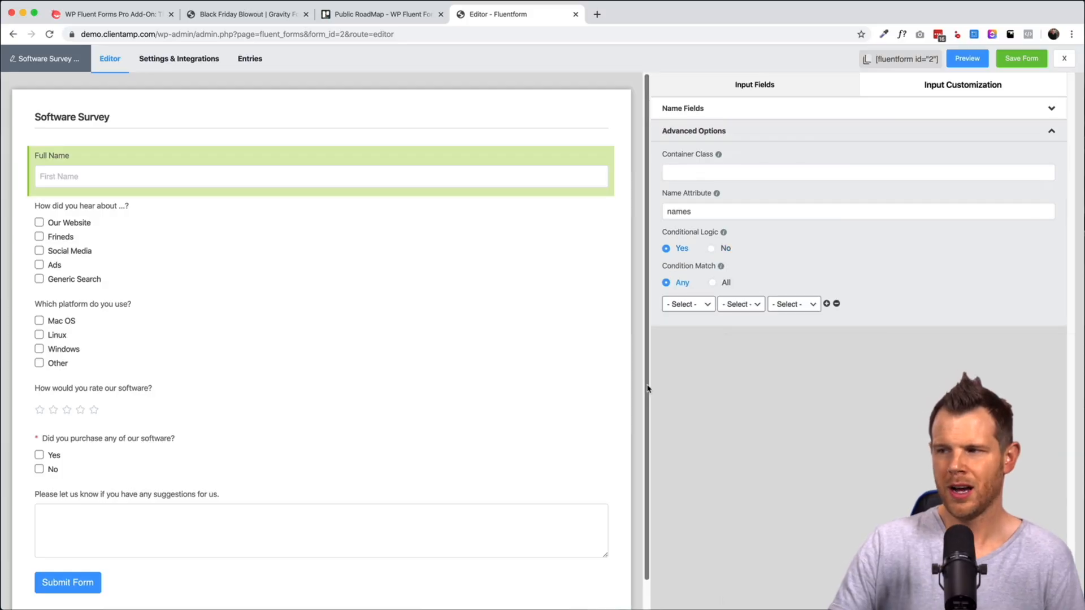
click(699, 306)
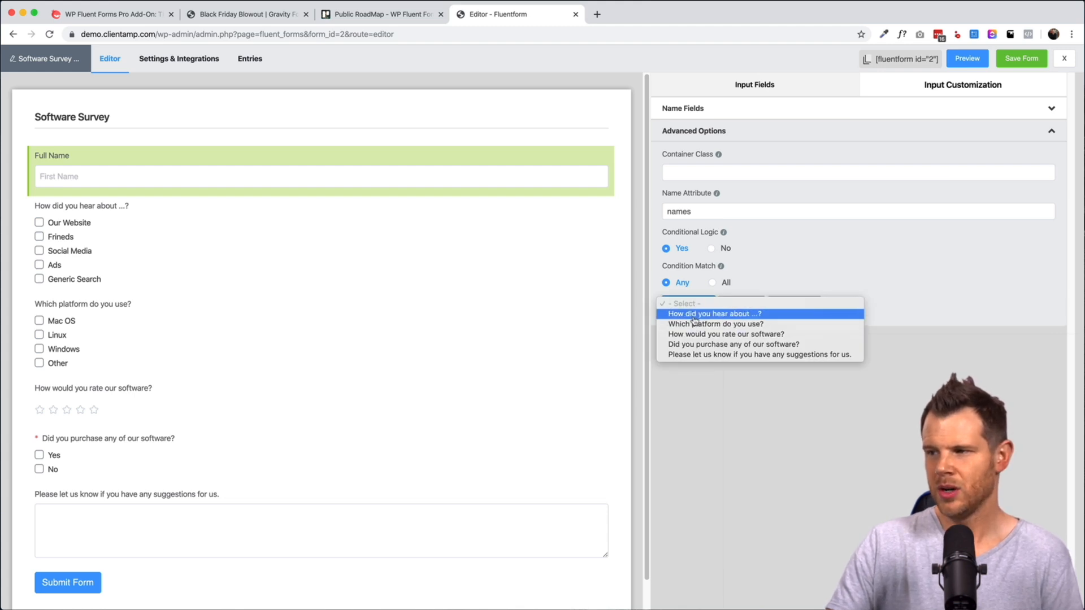
click(692, 314)
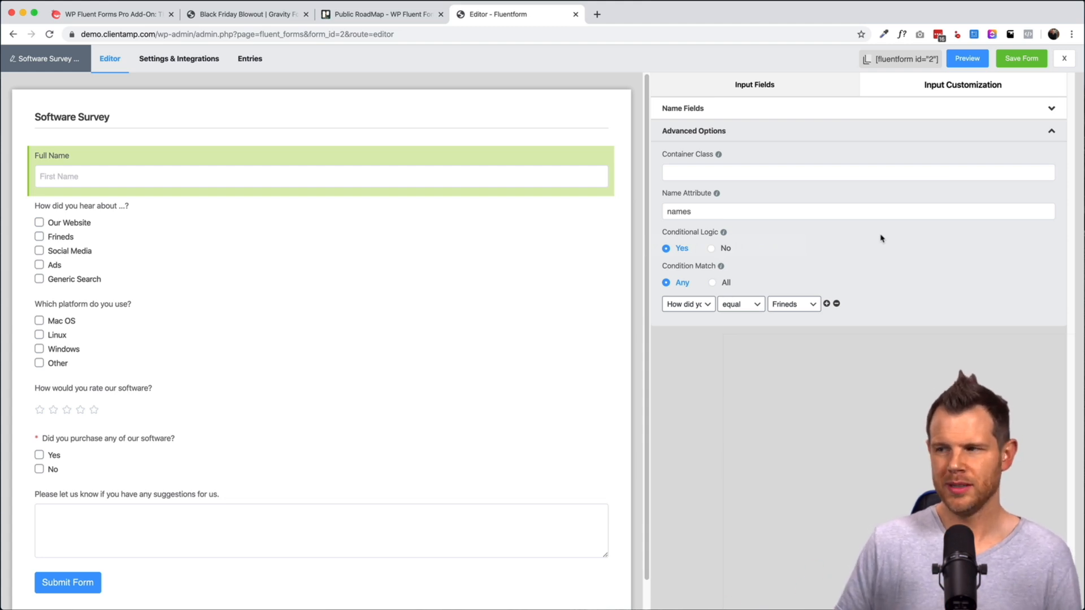
click(711, 250)
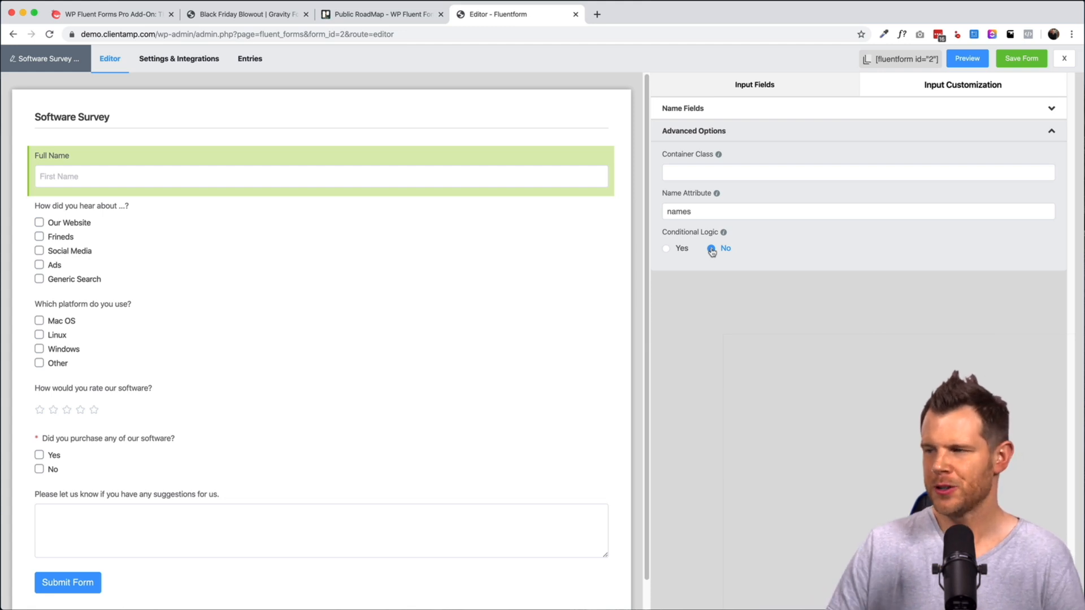
Add an Email Address field below Full Name and place a Mask Input field between the two.
click(746, 93)
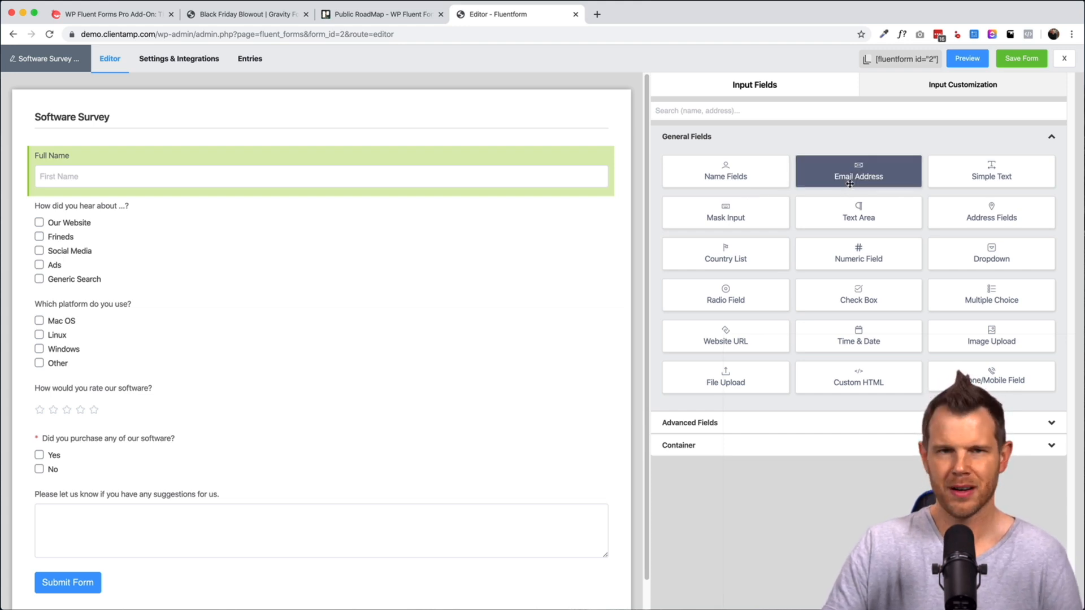
drag(859, 180, 497, 208)
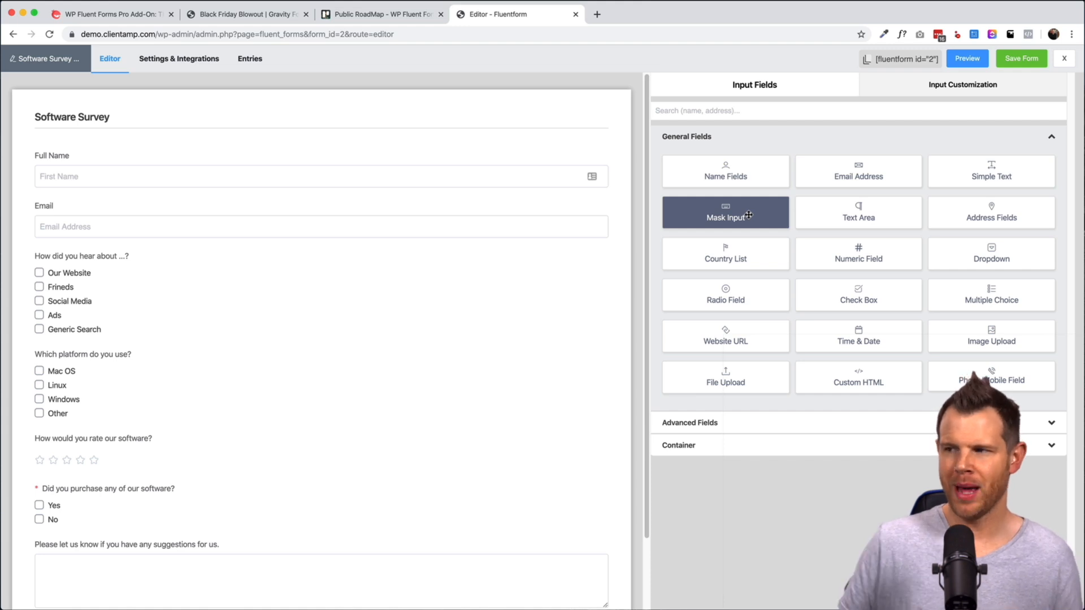
drag(748, 215, 356, 223)
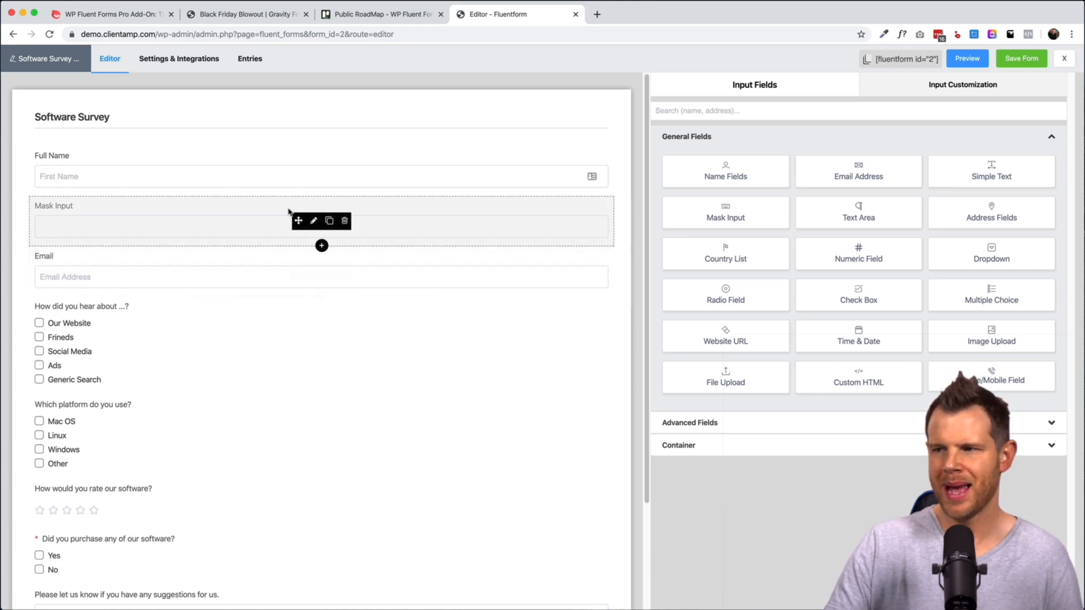
Open the Mask Input field's settings and set its mask type to Custom.
click(265, 223)
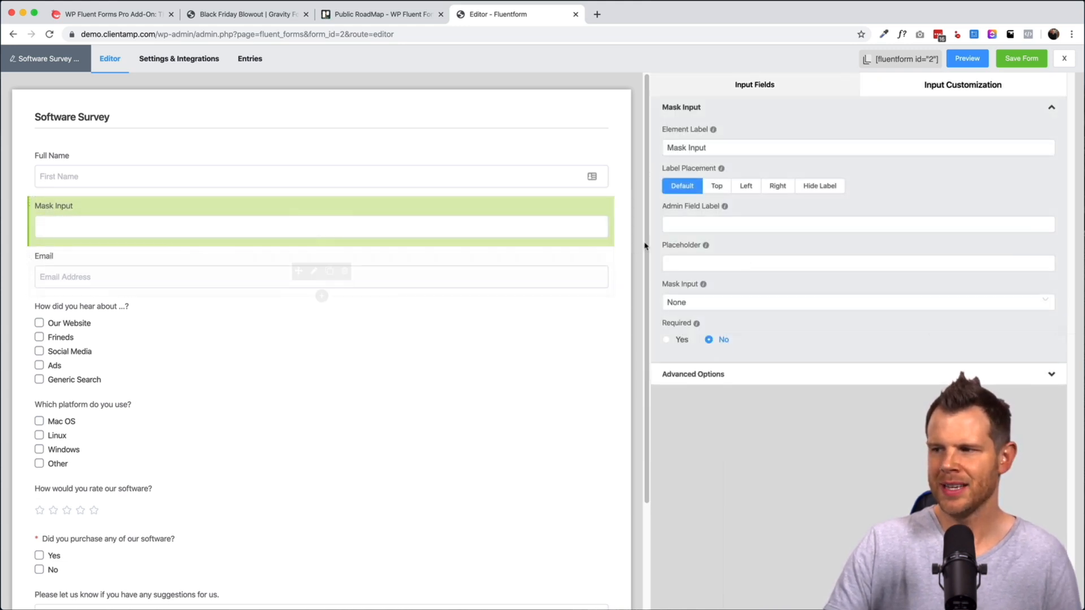
click(693, 303)
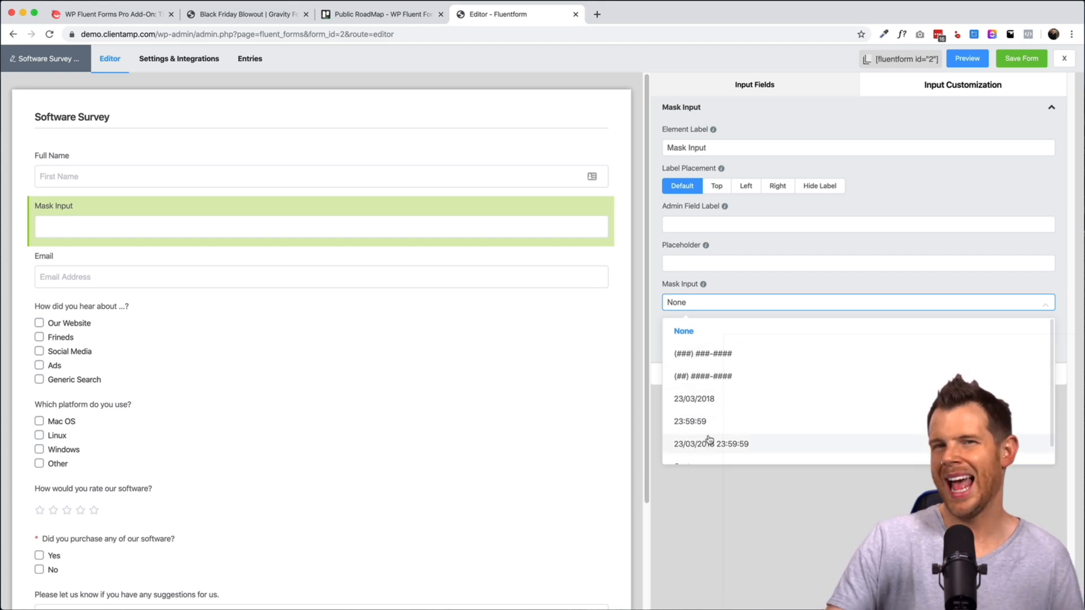
scroll(710, 401, down, 1)
scroll(710, 401, down, 1)
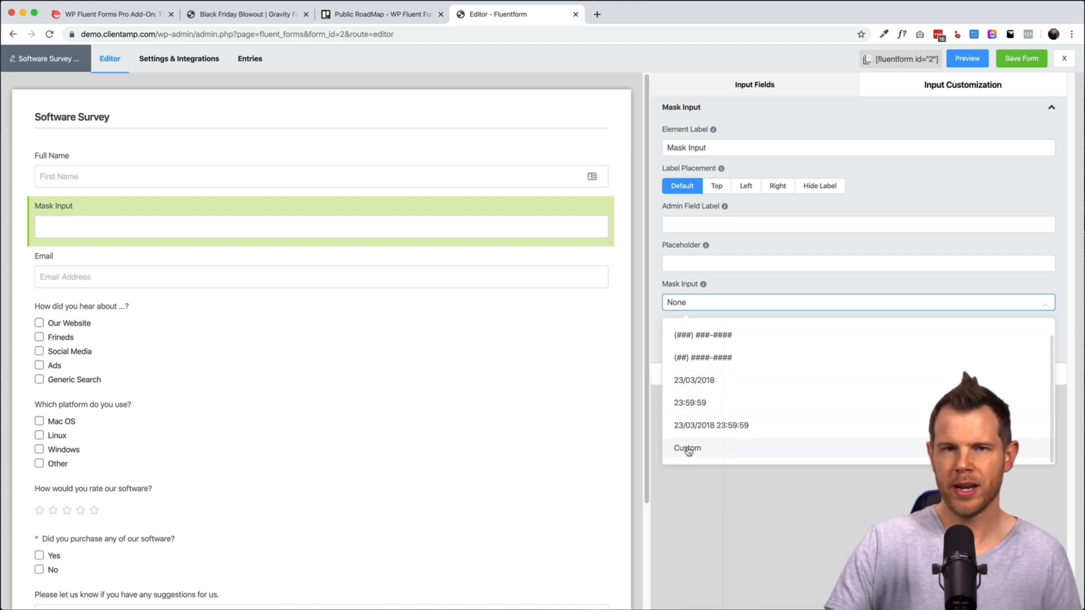
click(688, 449)
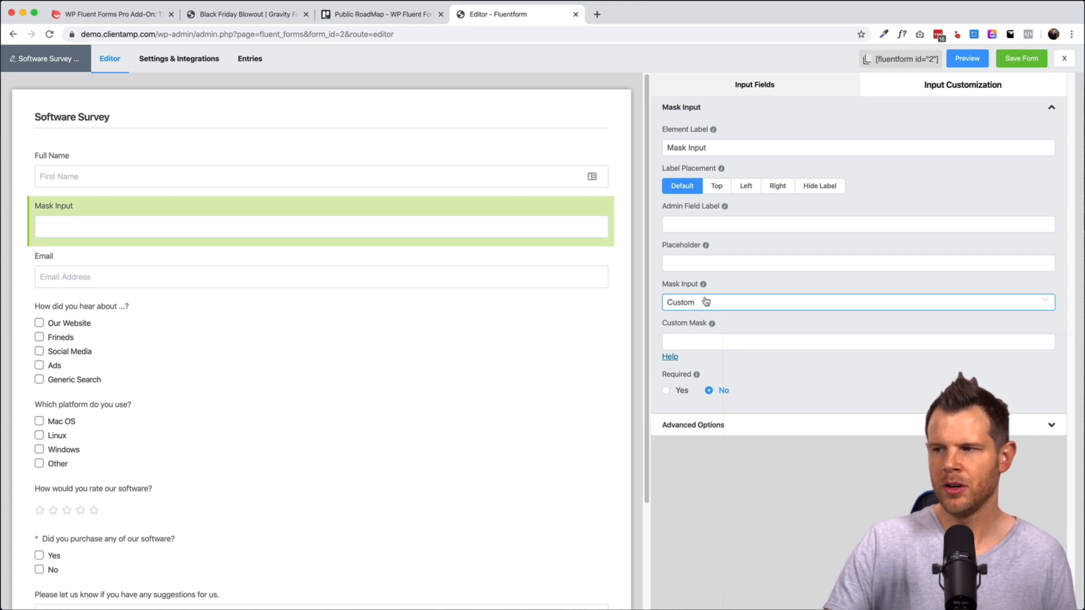
Consult the usage help for the Mask Input field's custom mask and close it.
click(704, 337)
mouse_move(706, 284)
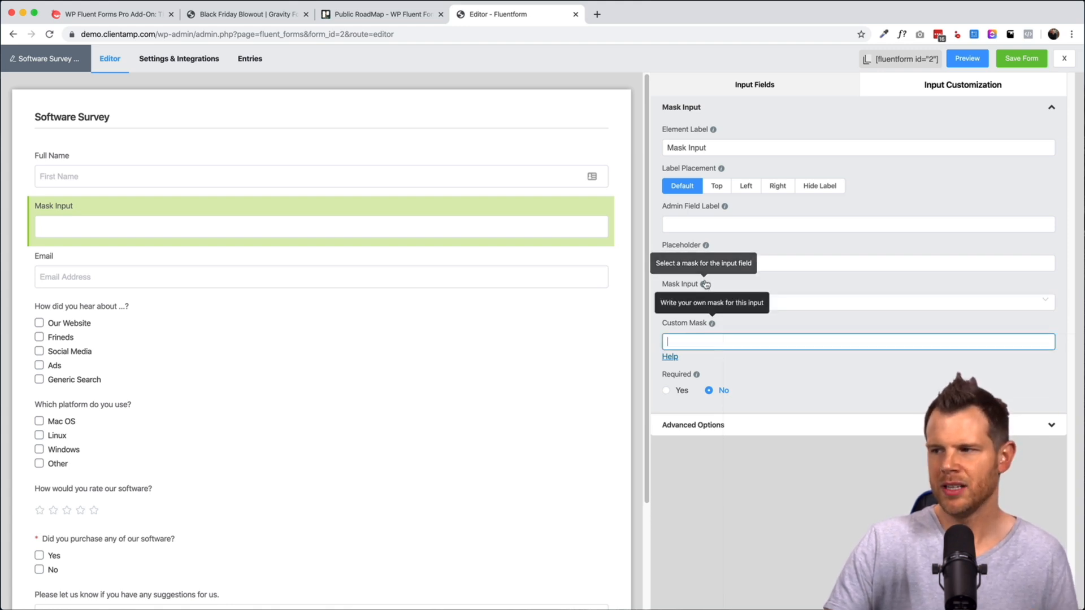
click(667, 357)
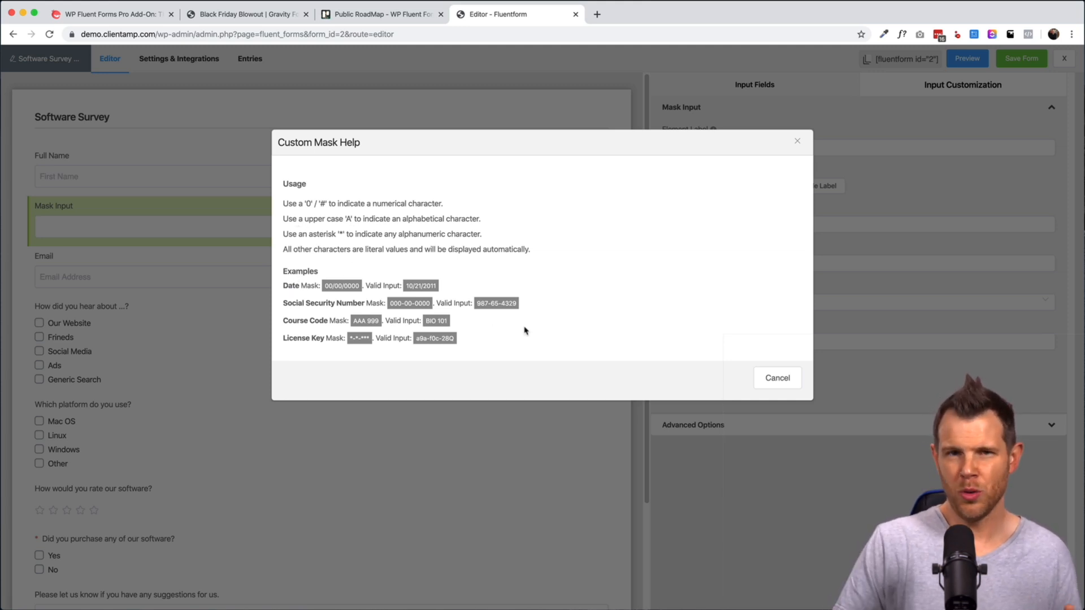
click(777, 378)
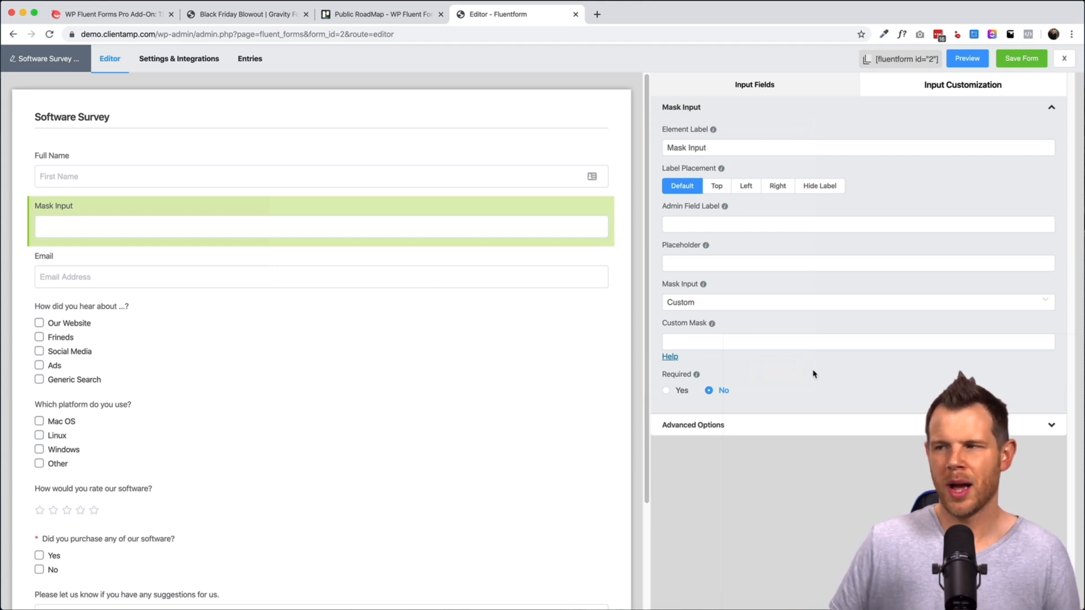
Add a Country List field between Mask Input and Email and open its settings.
click(752, 87)
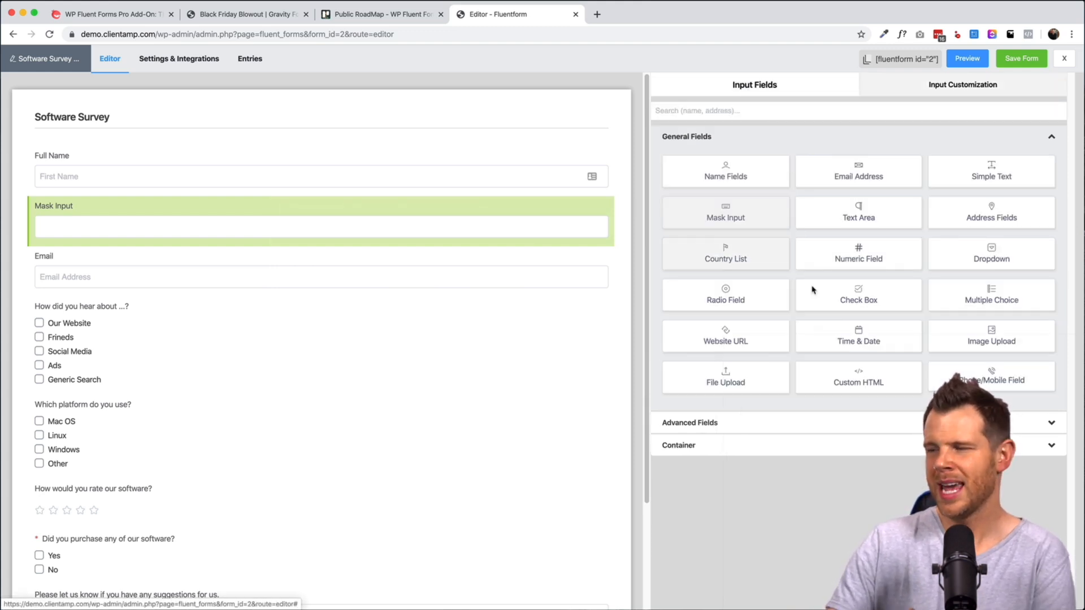
drag(734, 255, 208, 274)
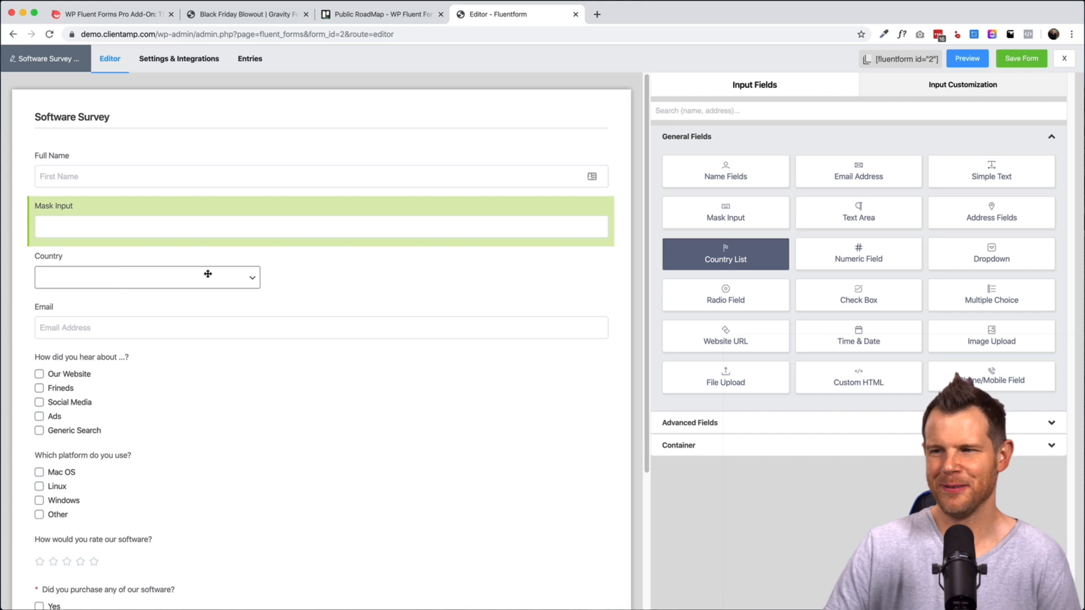
drag(208, 274, 209, 274)
click(213, 276)
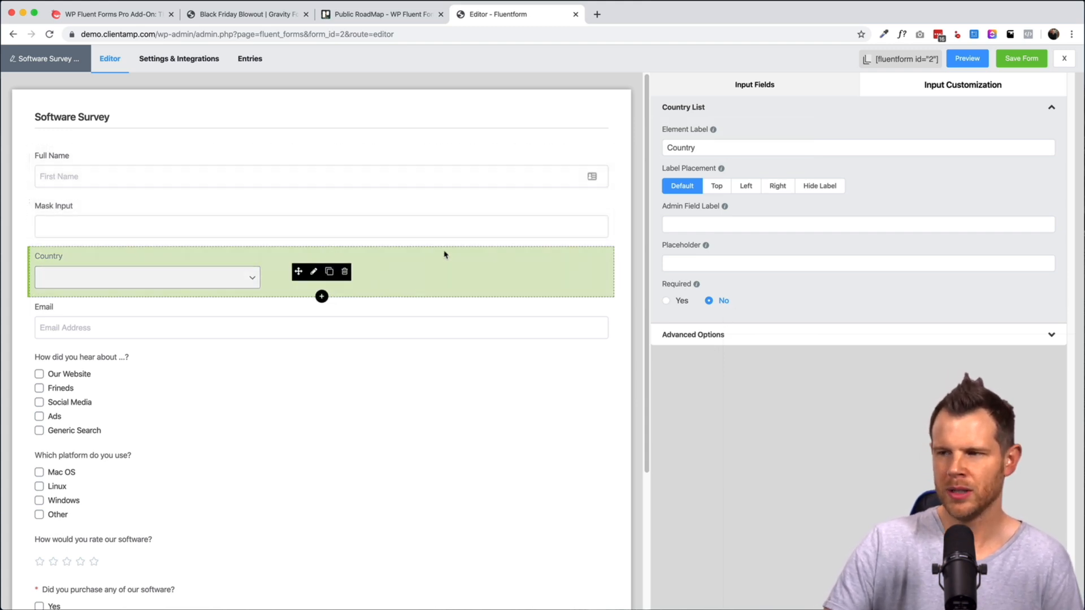
Add a Dropdown field between Country and Email and open its settings.
click(810, 84)
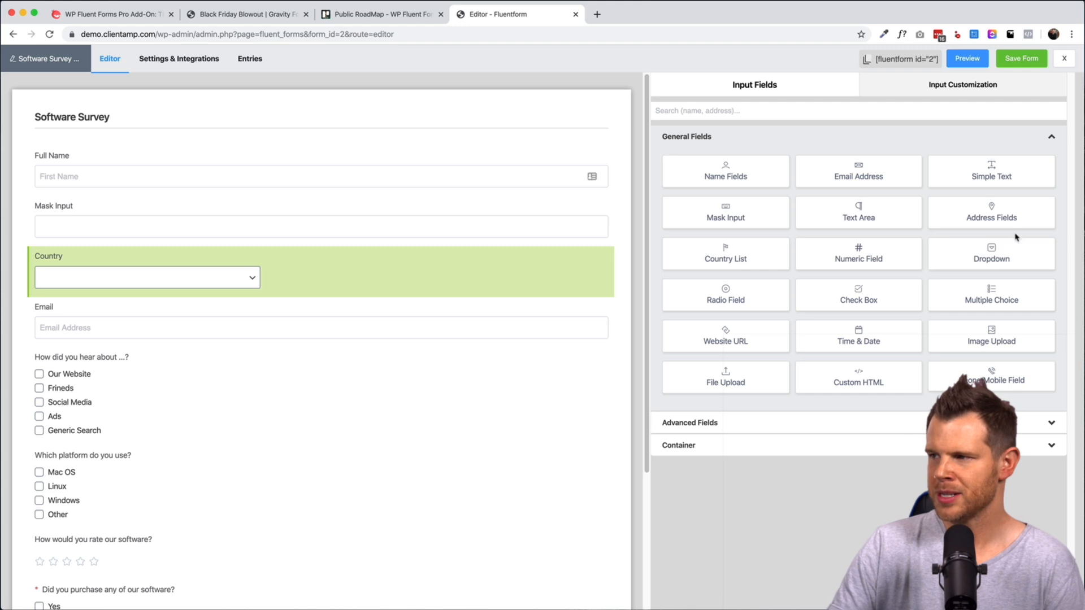
drag(986, 247, 475, 320)
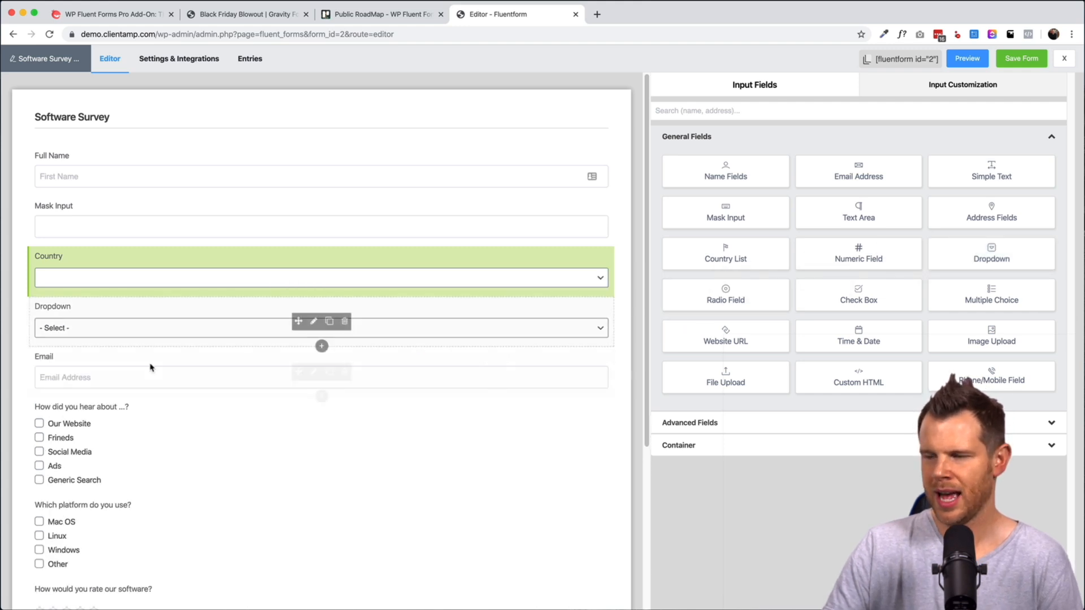
click(440, 339)
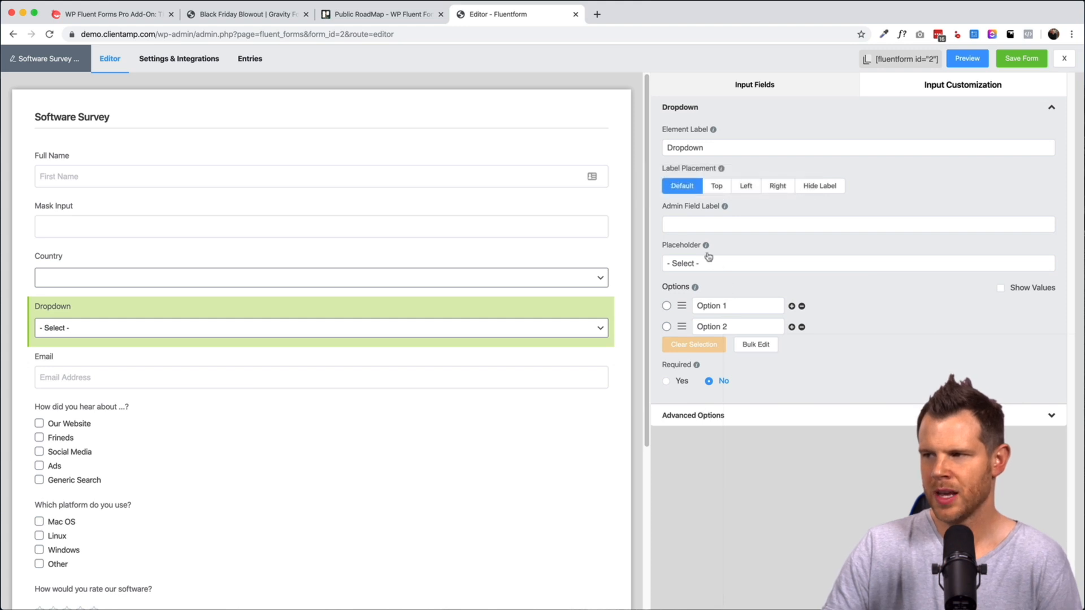
mouse_move(707, 247)
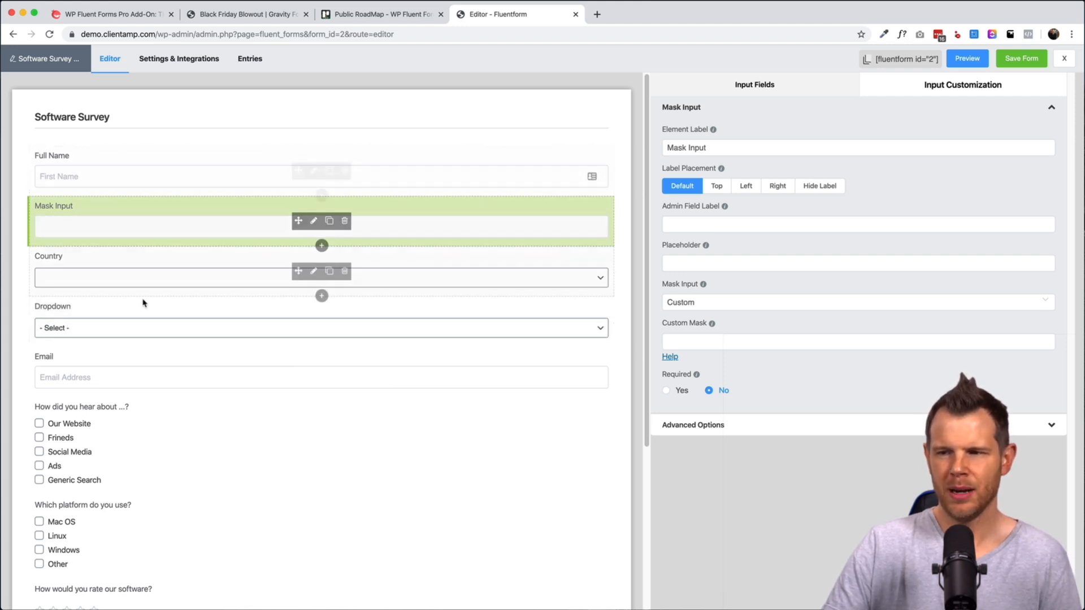
Add a Two Column Container below Mask Input, with Country in its first column and Dropdown in its second.
scroll(153, 492, down, 2)
scroll(157, 490, down, 2)
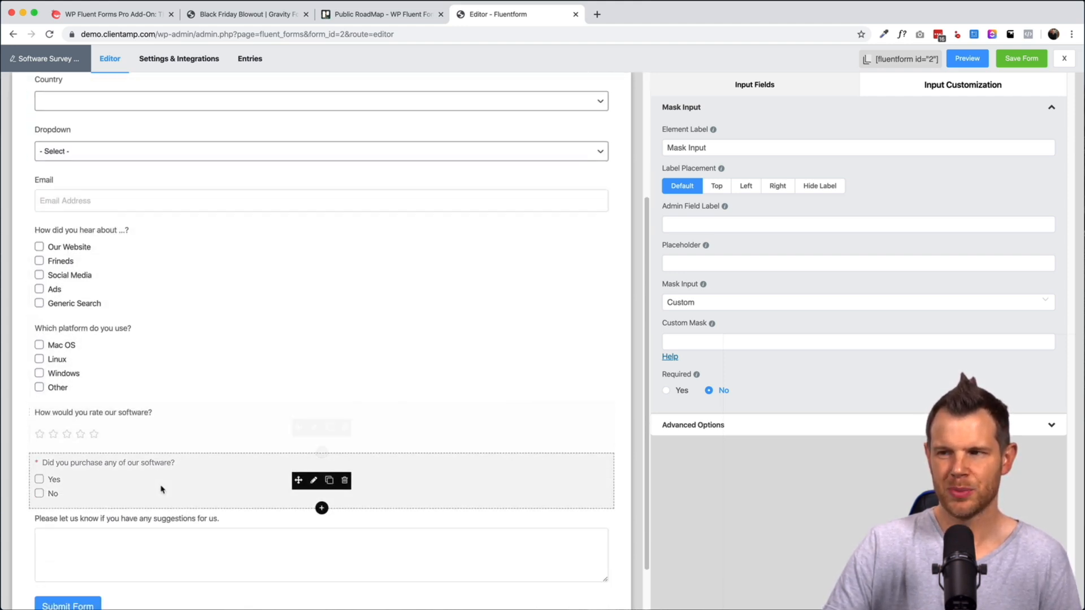
scroll(160, 489, up, 4)
click(700, 85)
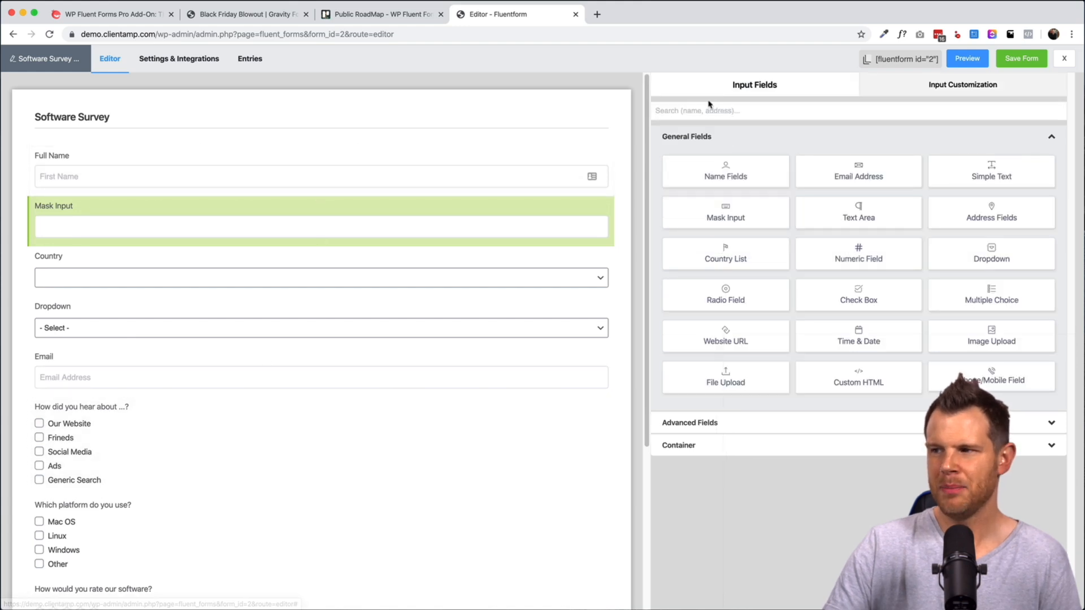
click(680, 446)
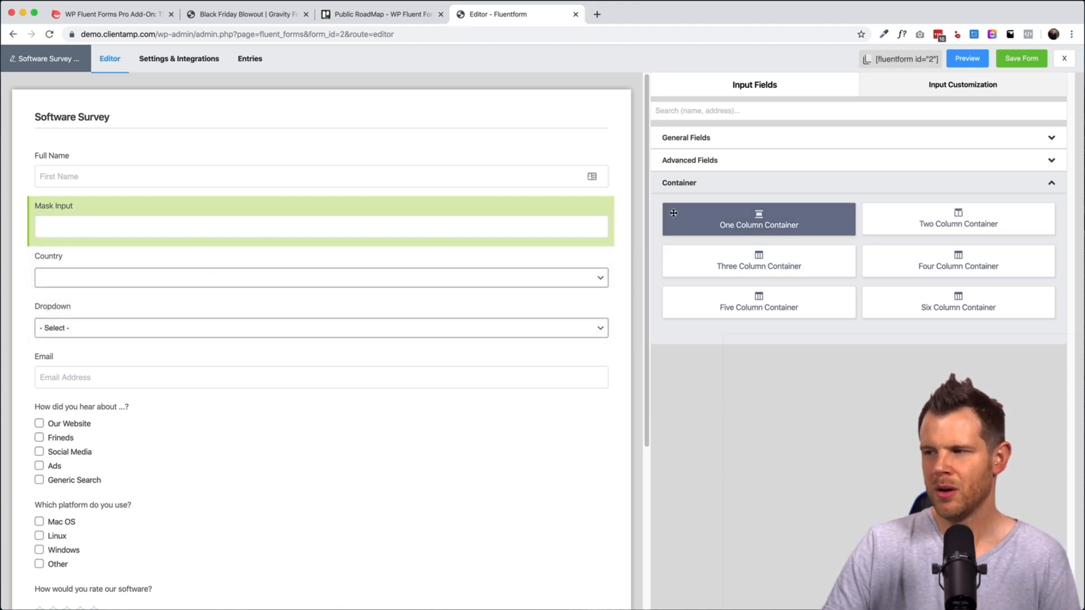
drag(901, 222, 252, 327)
mouse_move(218, 271)
mouse_down()
mouse_move(174, 312)
mouse_move(206, 318)
mouse_move(207, 275)
mouse_up()
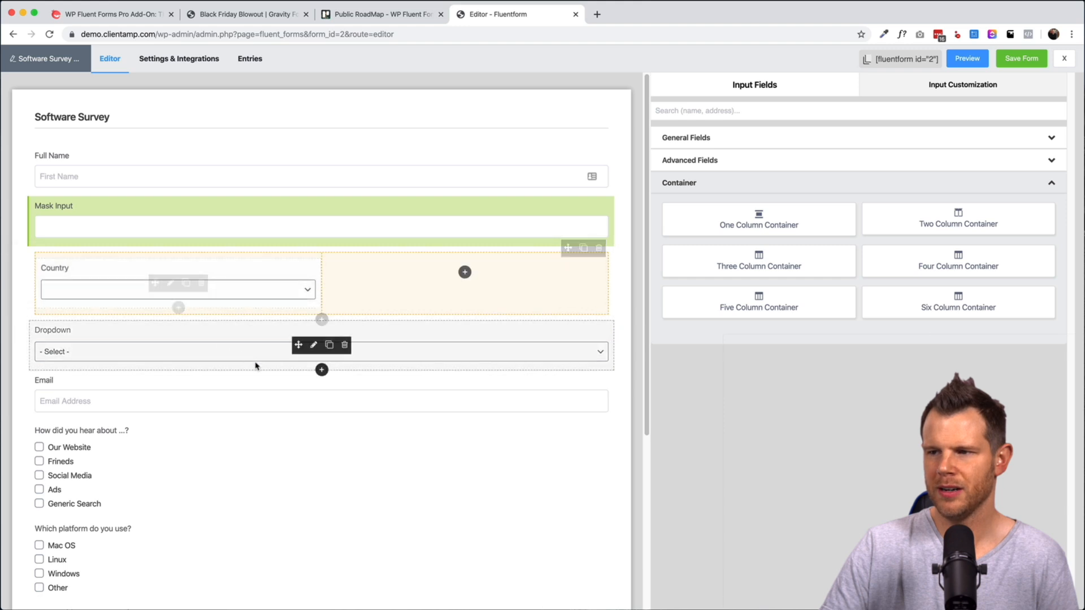
drag(212, 345, 364, 280)
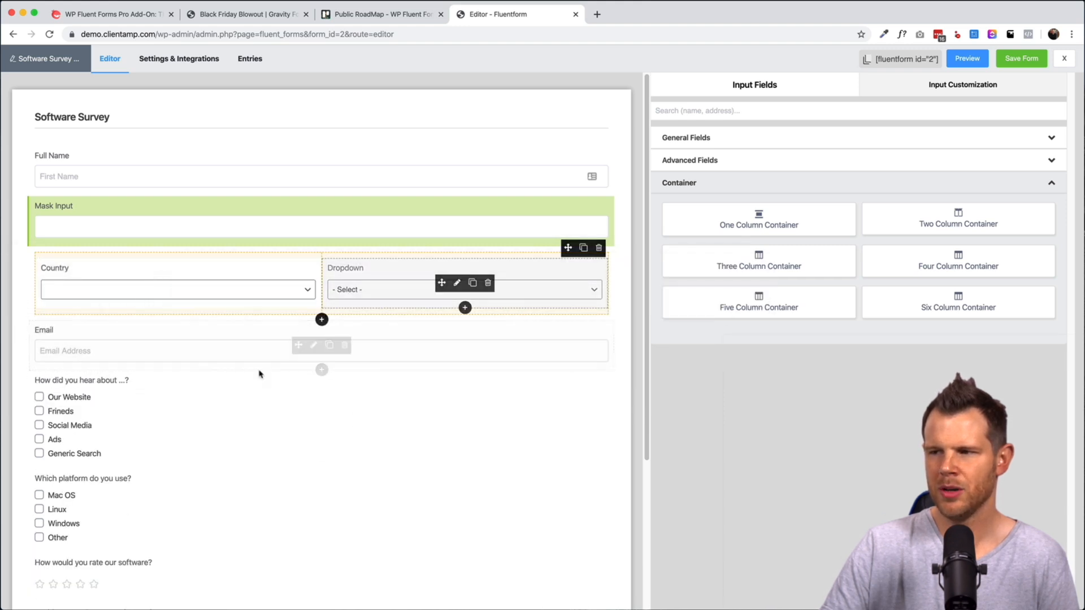
Move the Email field directly below Full Name and delete the Mask Input field.
drag(233, 348, 218, 209)
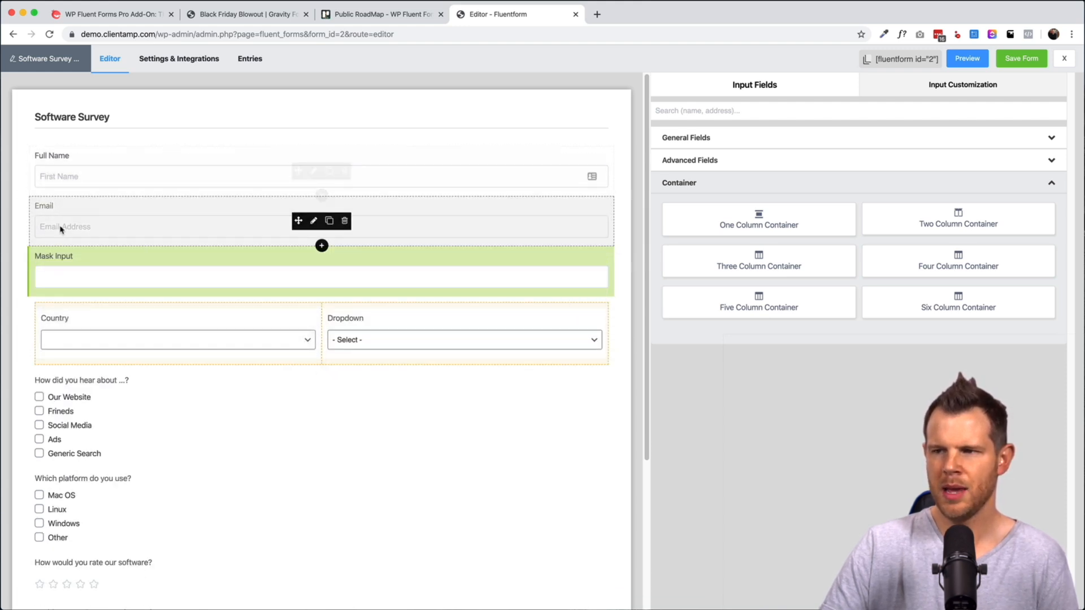
click(345, 271)
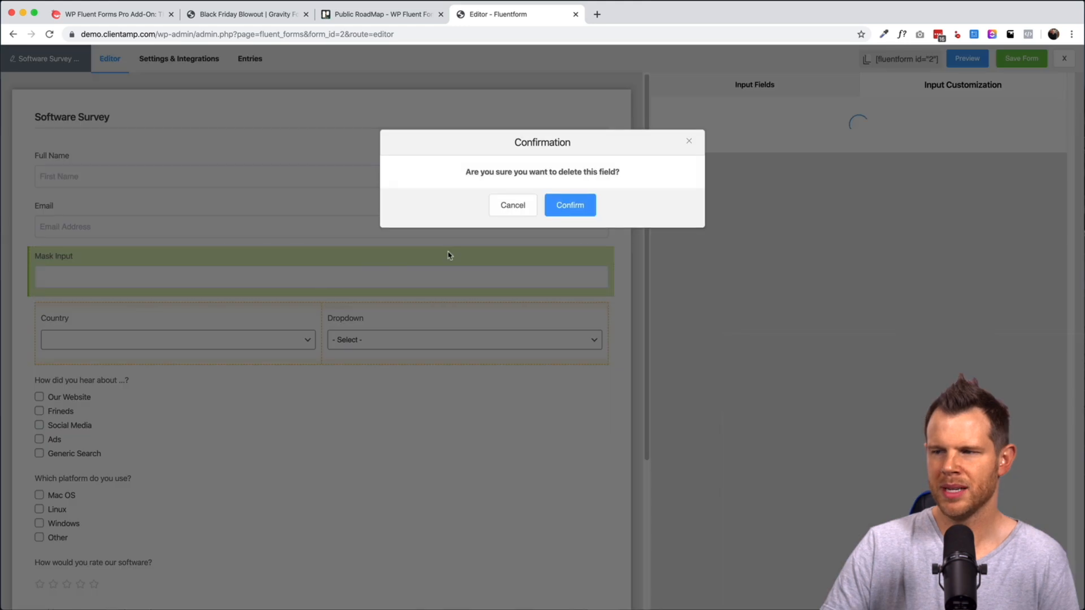
click(571, 205)
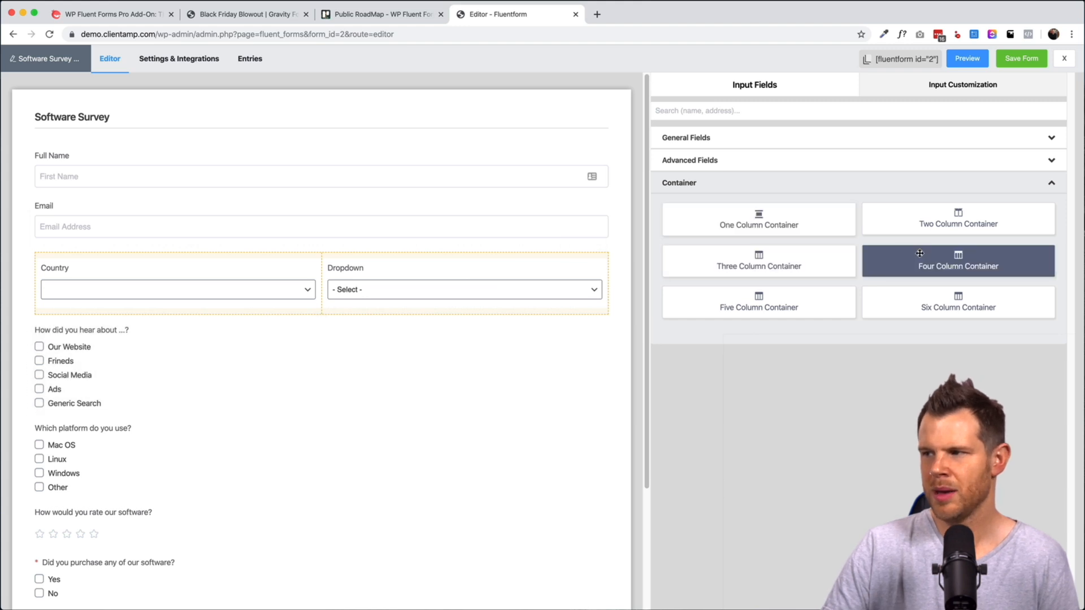
Add a Three Column Container below the Country row and fill its columns with the purchase, platform and "How did you hear about ...?" questions.
drag(806, 263, 339, 361)
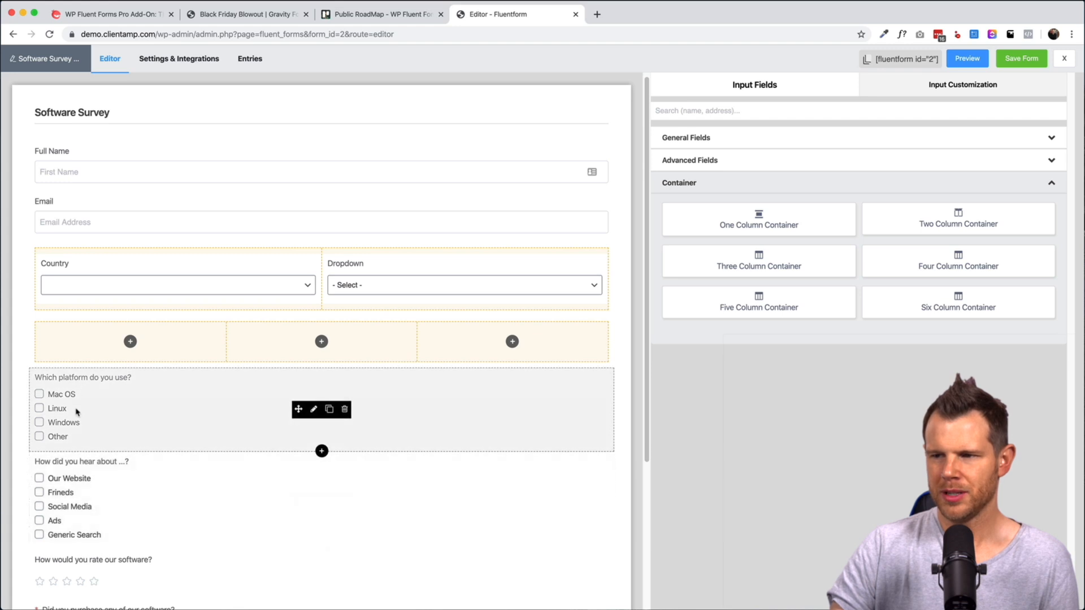
drag(77, 410, 101, 357)
drag(84, 497, 305, 390)
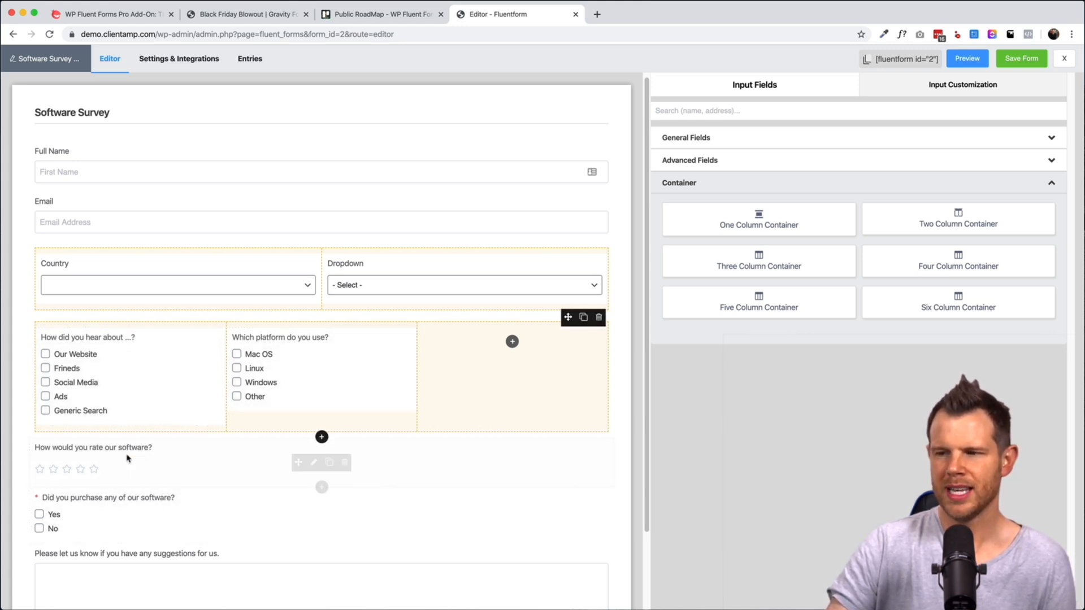
drag(83, 521, 493, 386)
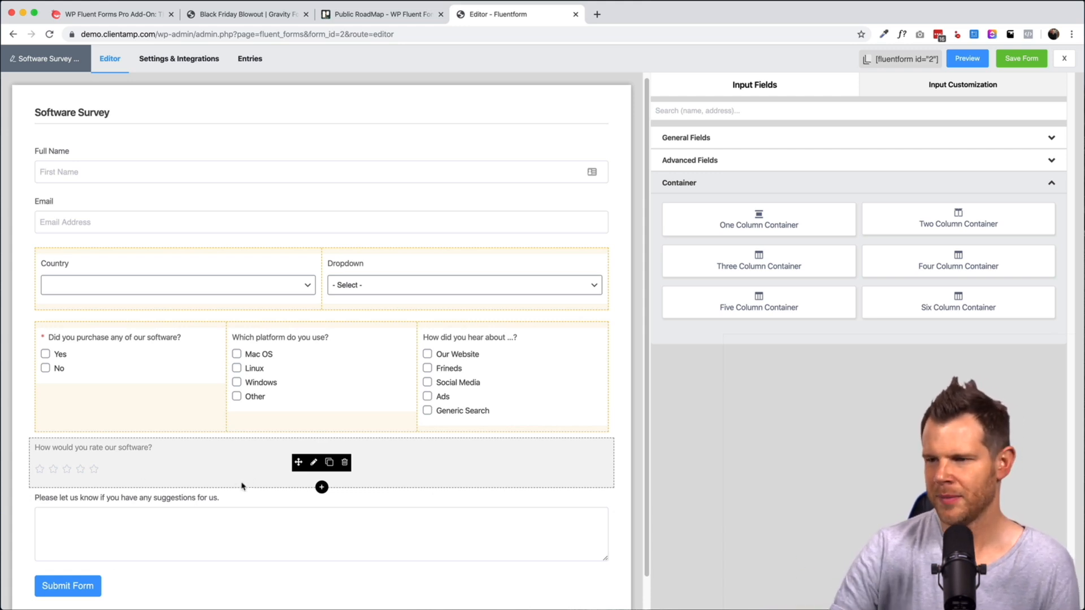
Review the software rating field's settings and make the Full Name field required.
click(198, 474)
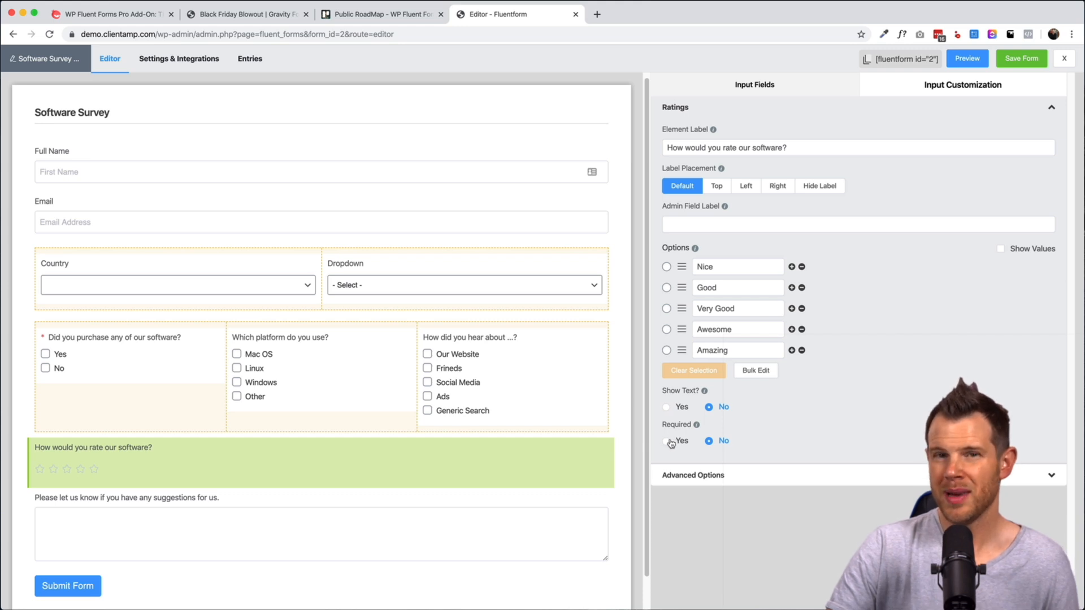
click(254, 163)
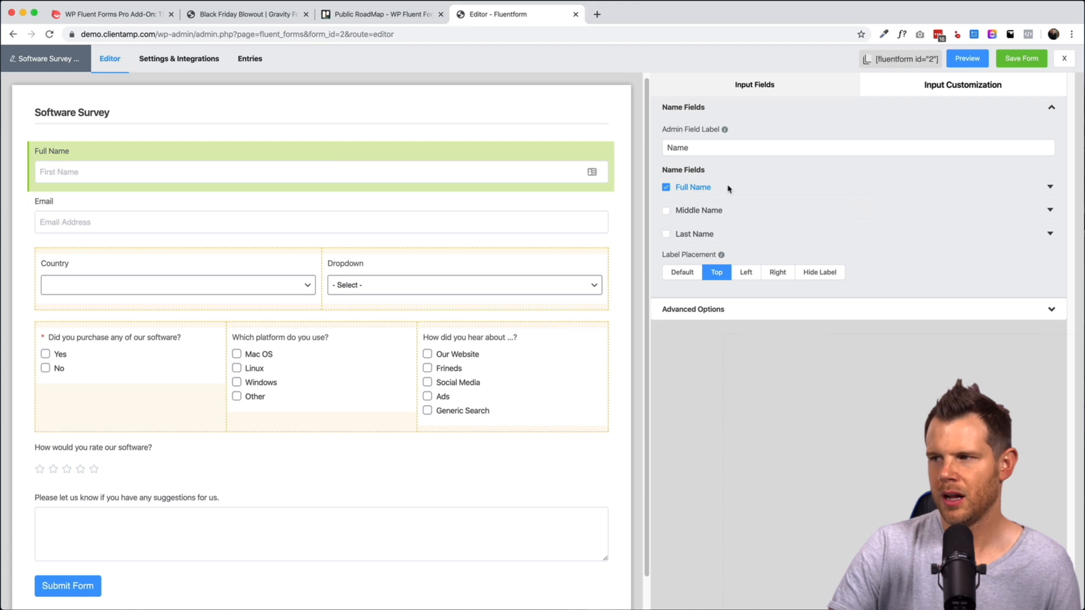
click(717, 311)
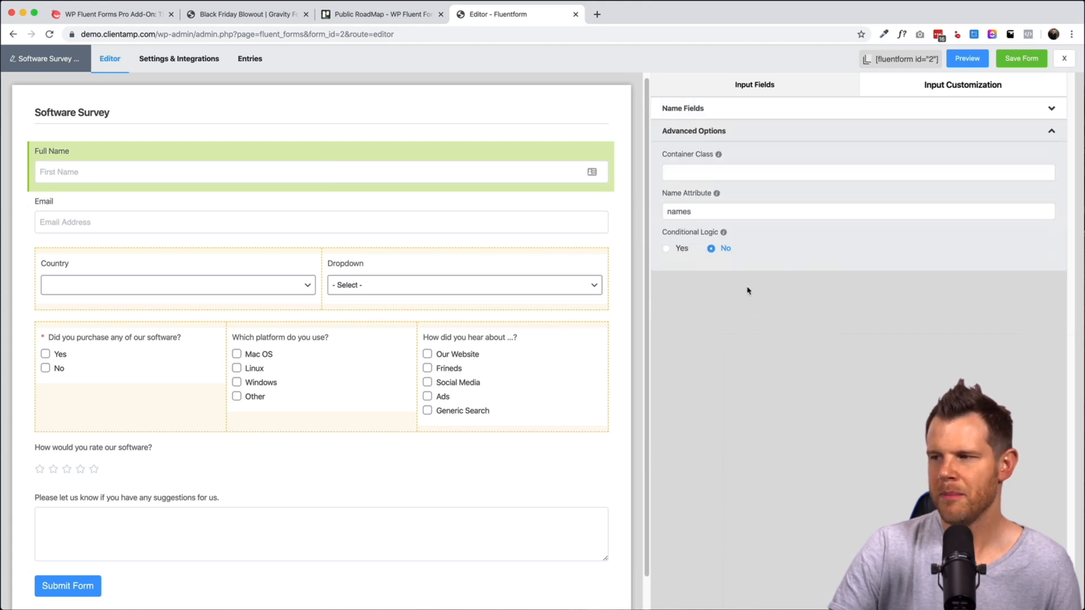
click(714, 114)
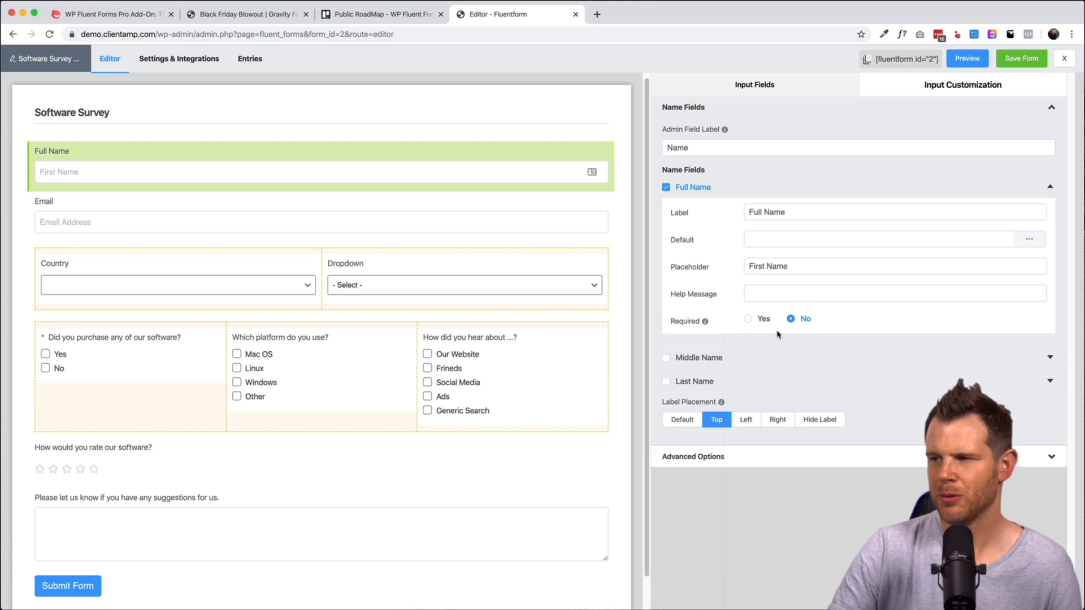
click(747, 320)
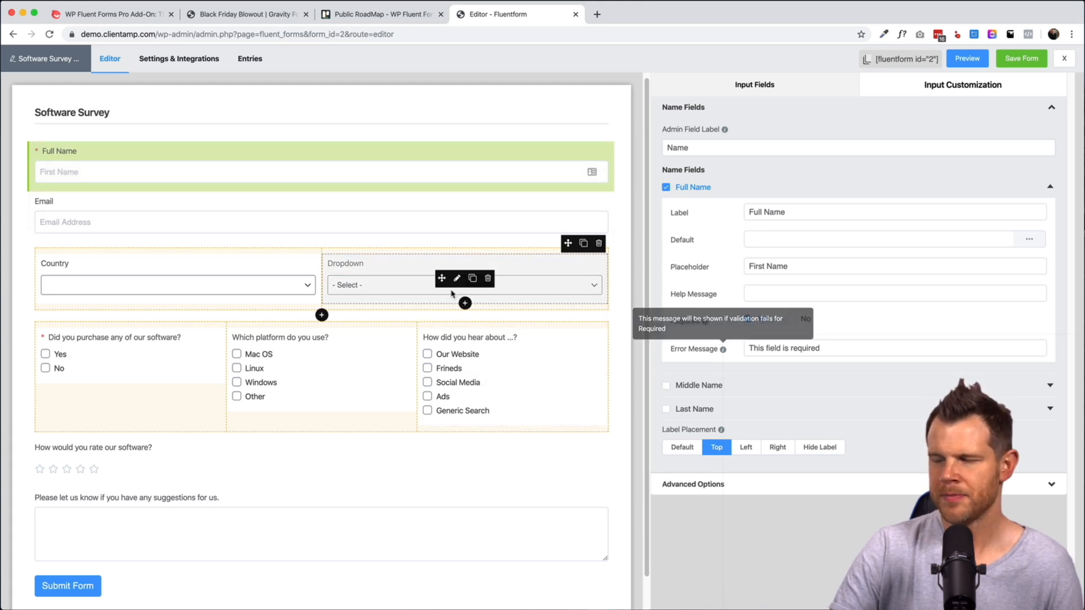
Try the Hide Label, Default, Top and Left label placements on the software rating field and set it to Right.
click(316, 461)
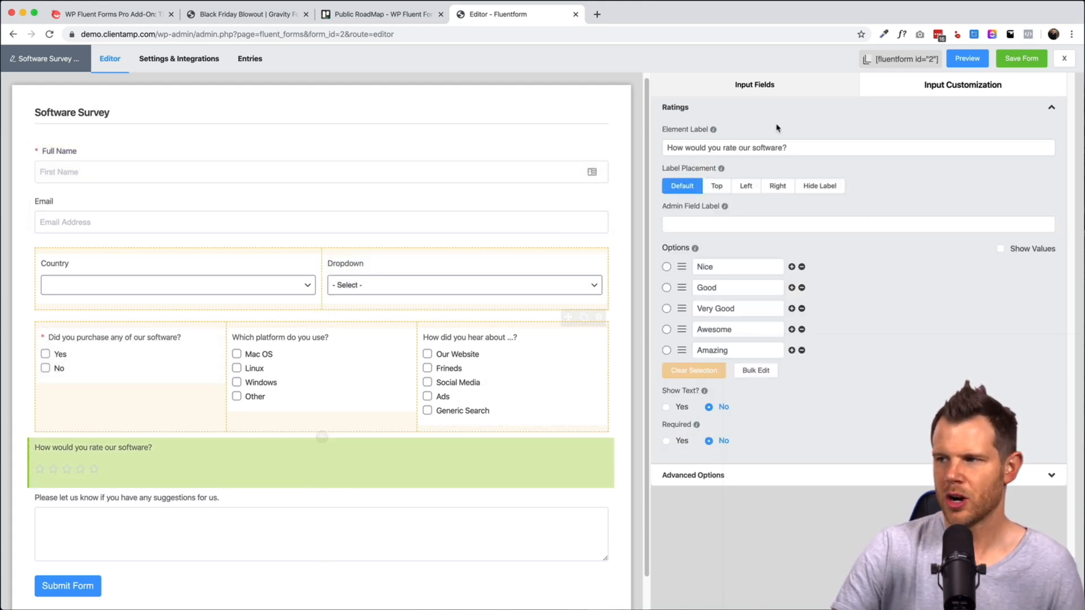
click(832, 187)
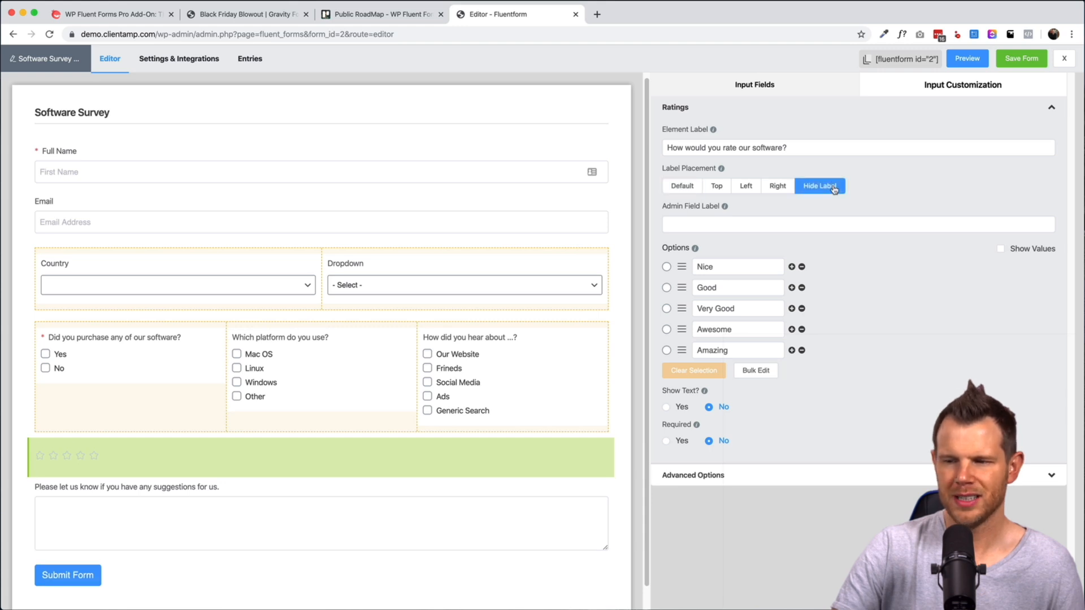
click(682, 186)
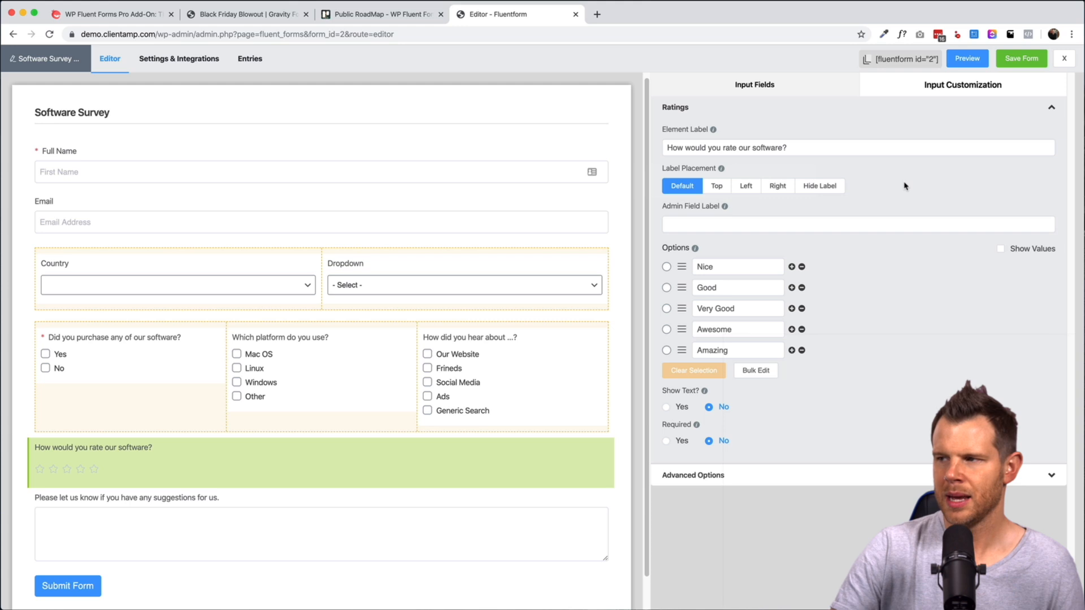
click(718, 188)
click(746, 188)
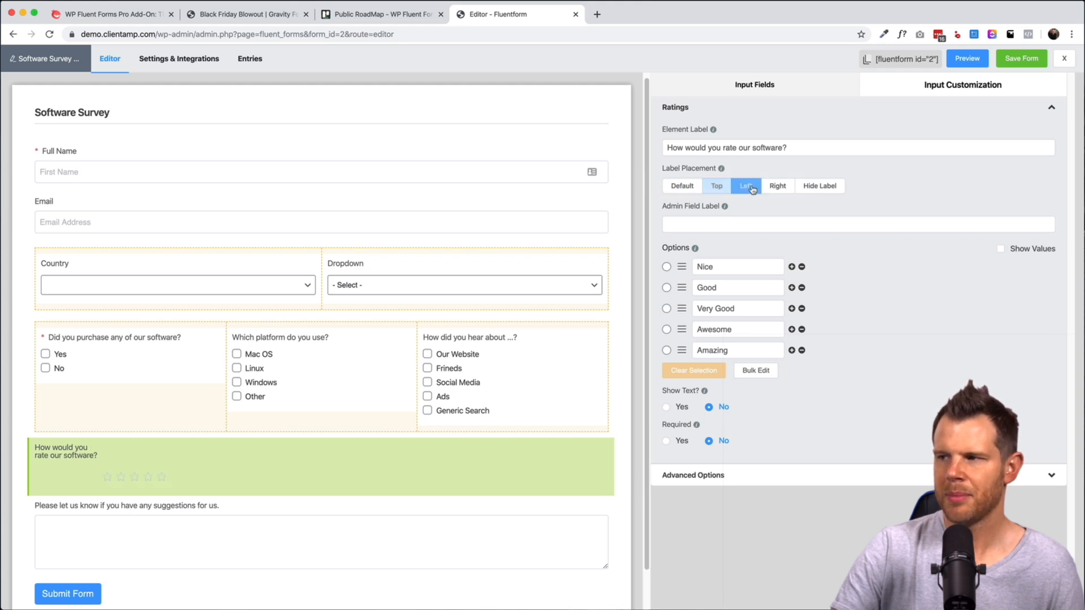
click(783, 191)
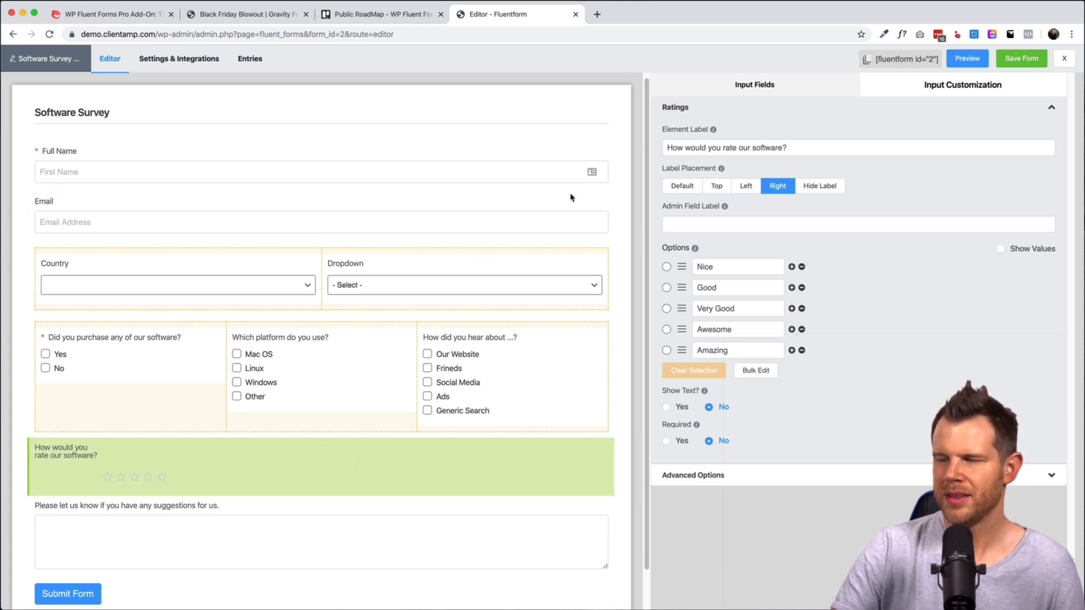
Set the software rating field's label placement to Default, save the form and open its preview.
click(686, 186)
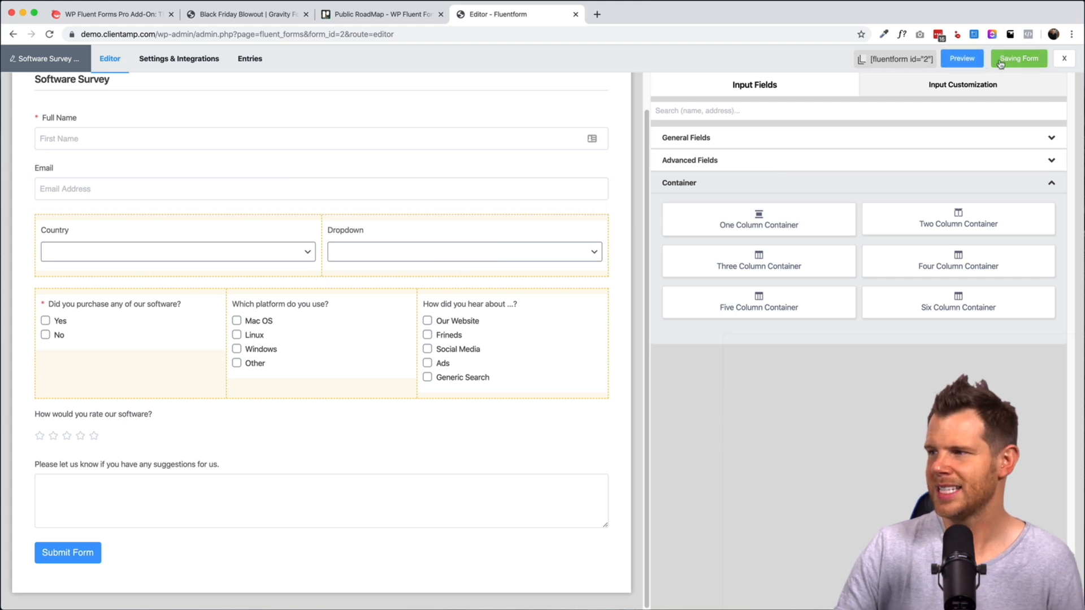
click(967, 58)
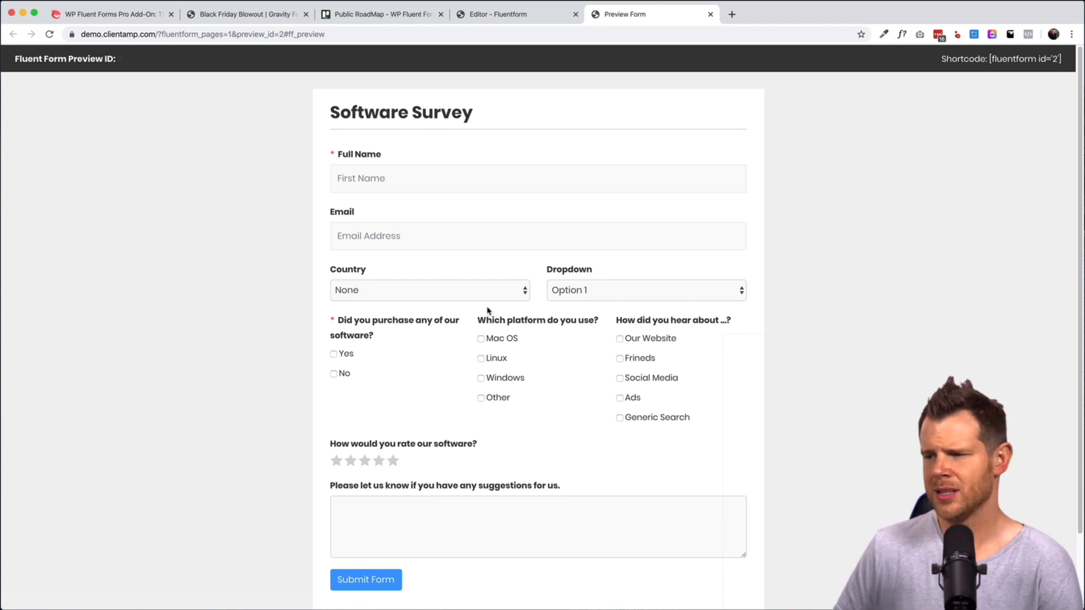
Look through the options of the Country and Dropdown lists in the form preview.
click(471, 294)
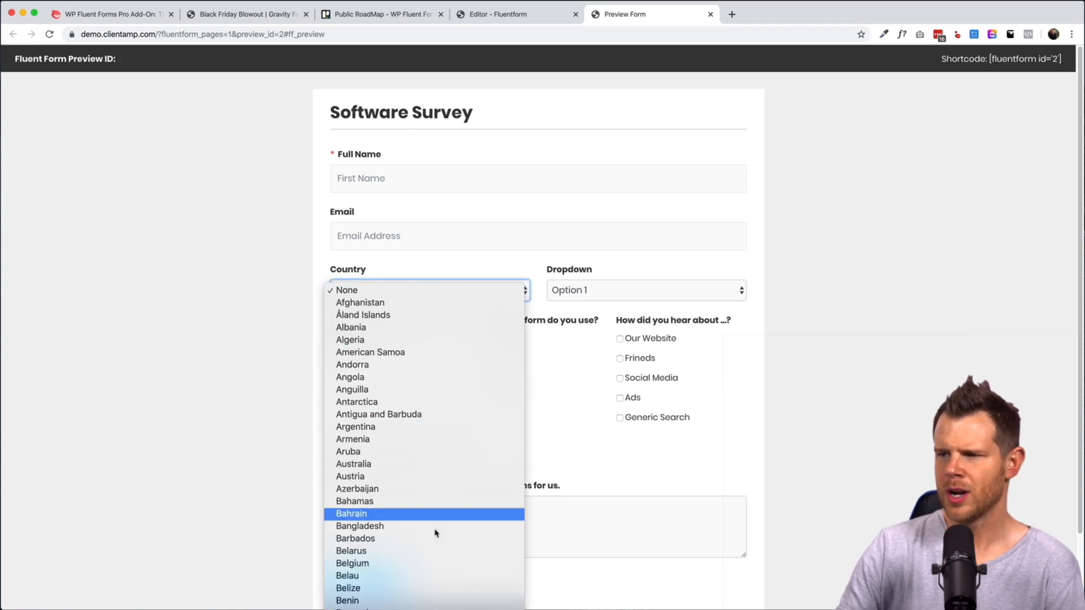
scroll(459, 361, down, 6)
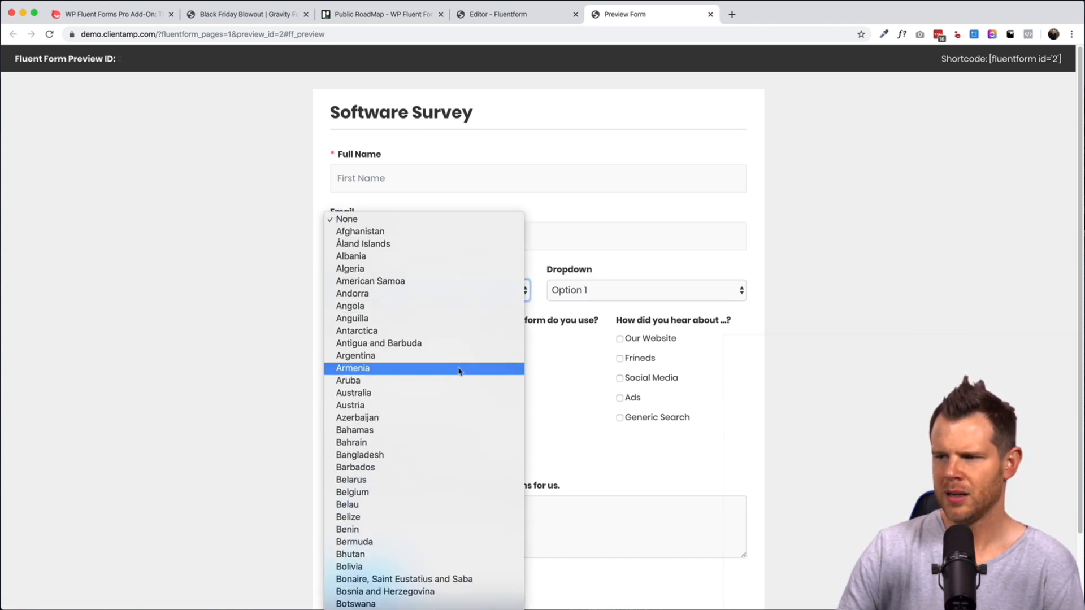
scroll(457, 379, down, 20)
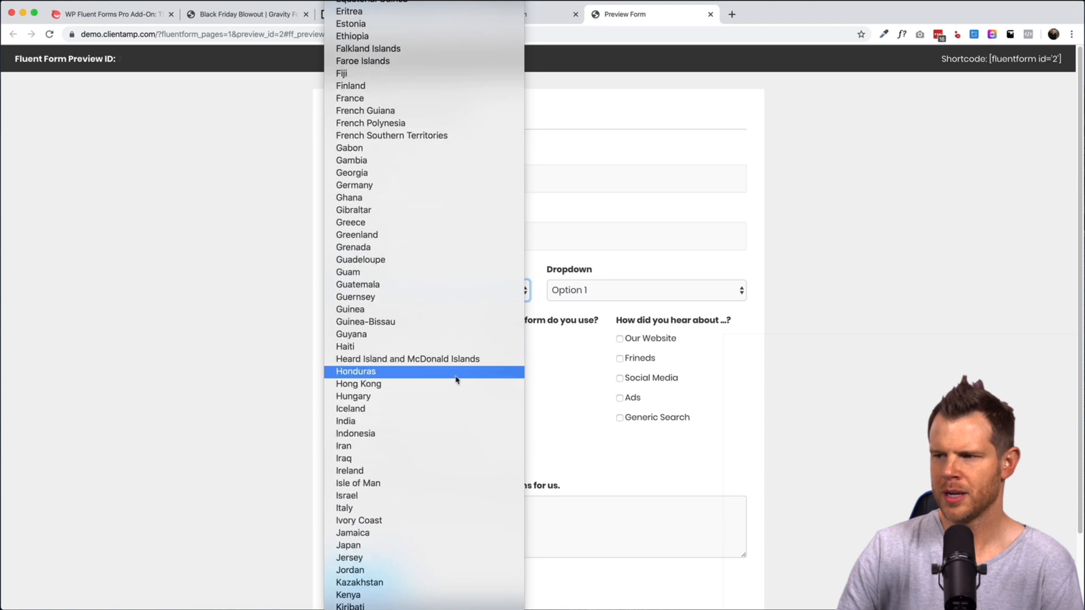
scroll(457, 379, down, 20)
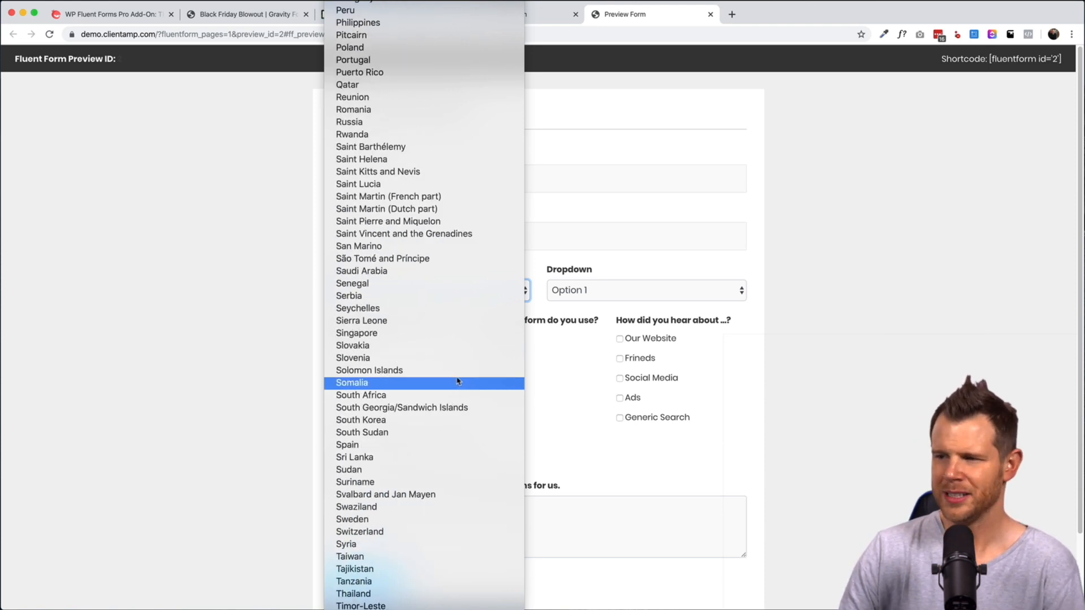
click(554, 440)
click(567, 289)
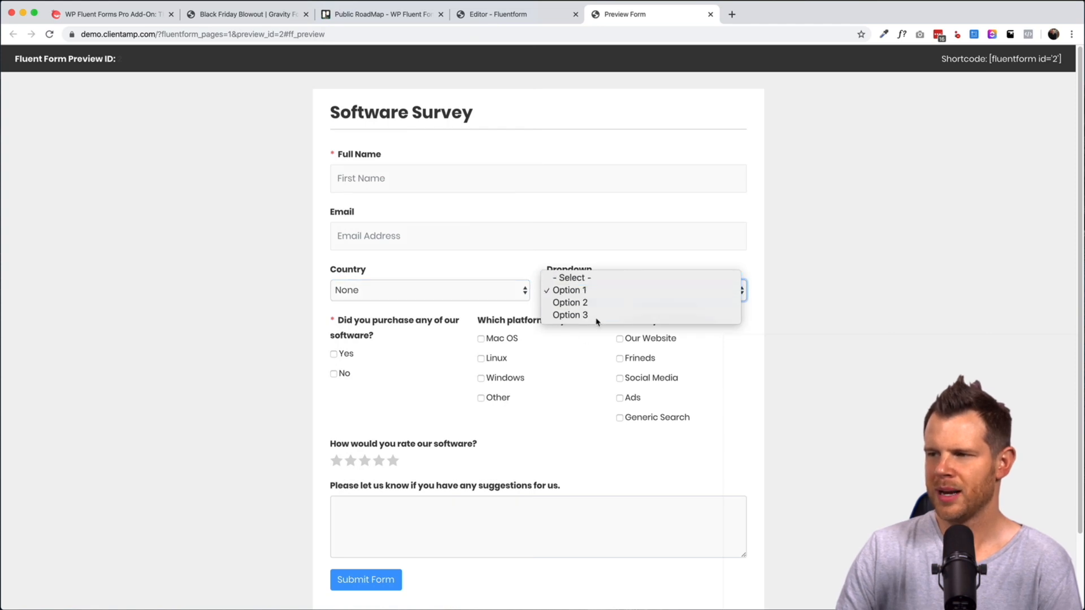
click(567, 347)
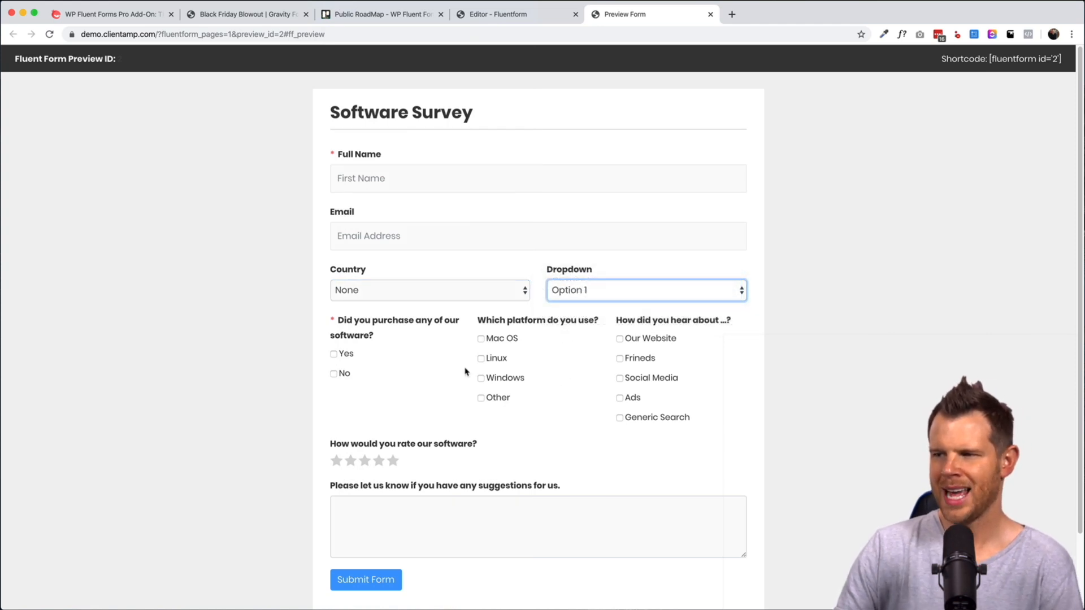
Try the preview's checkbox questions by selecting No for purchase, Mac OS for platform and Social Media for the source.
click(334, 375)
click(480, 339)
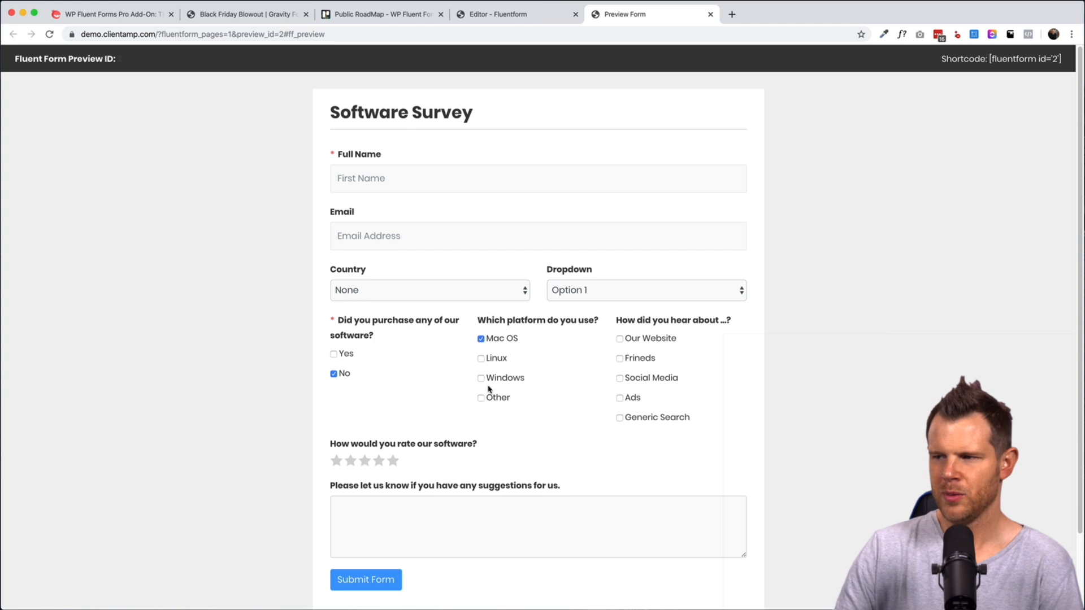
click(619, 379)
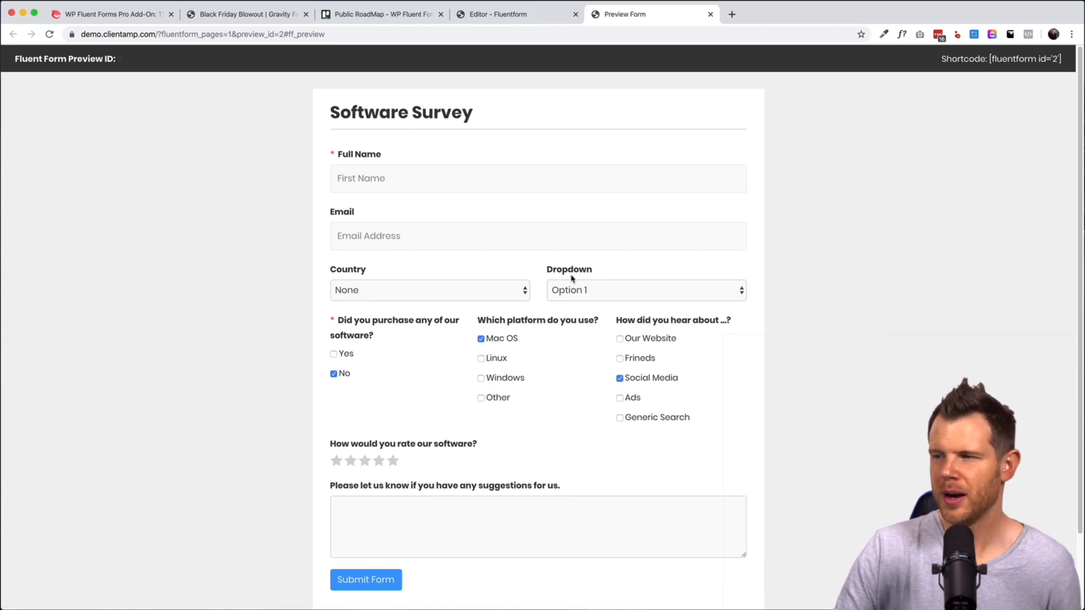
Return to the form editor, add a File Upload field above the software rating and open its settings.
click(497, 22)
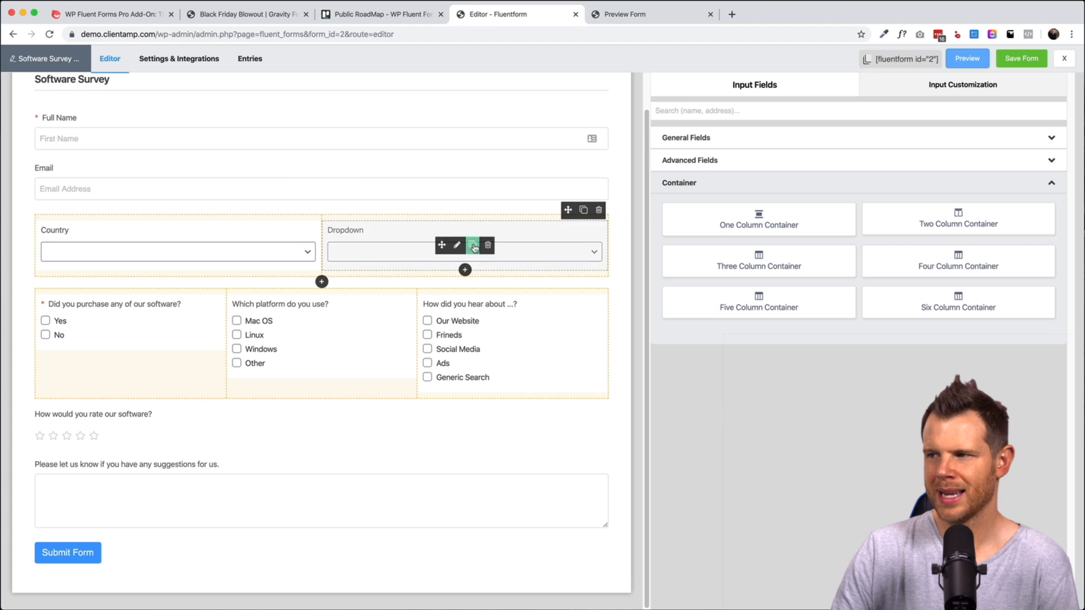
click(681, 140)
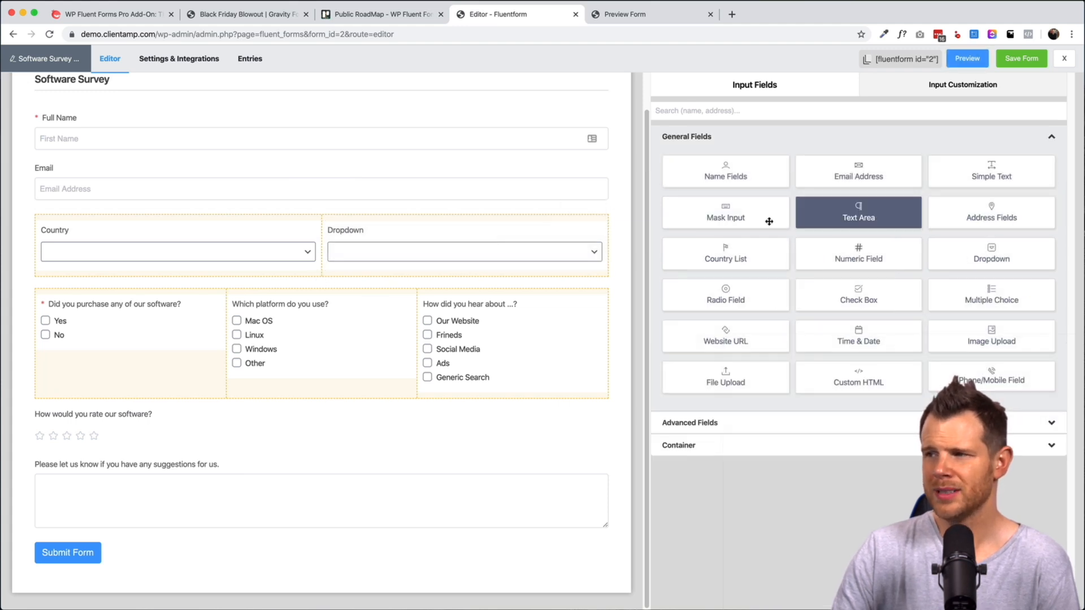
drag(727, 378, 178, 428)
click(142, 431)
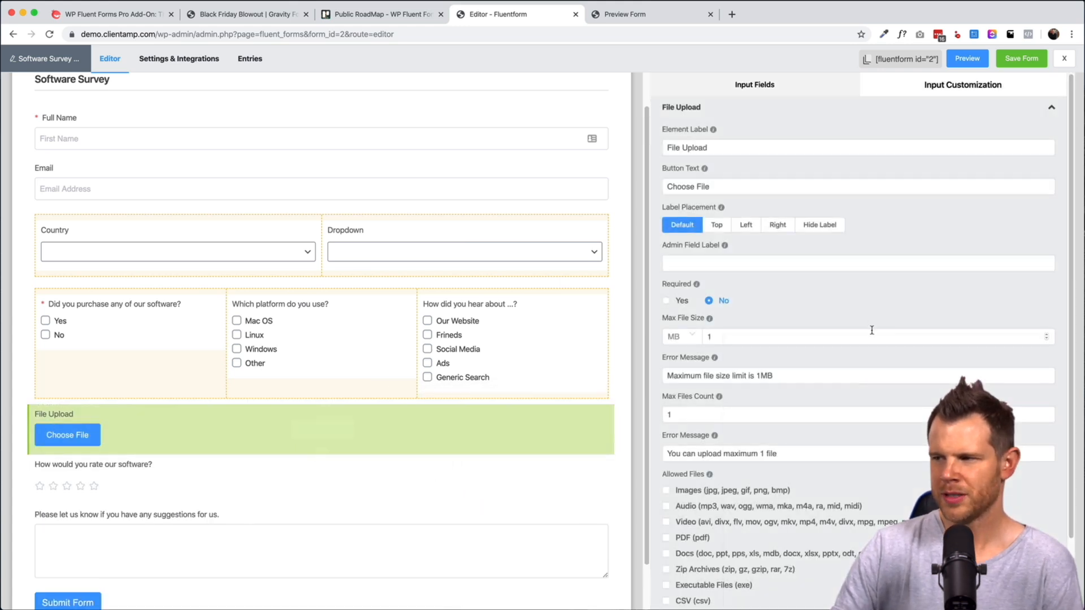
Restrict the File Upload field's allowed files to Images (jpg, jpeg, gif, png, bmp), leaving PDF off.
scroll(791, 378, down, 3)
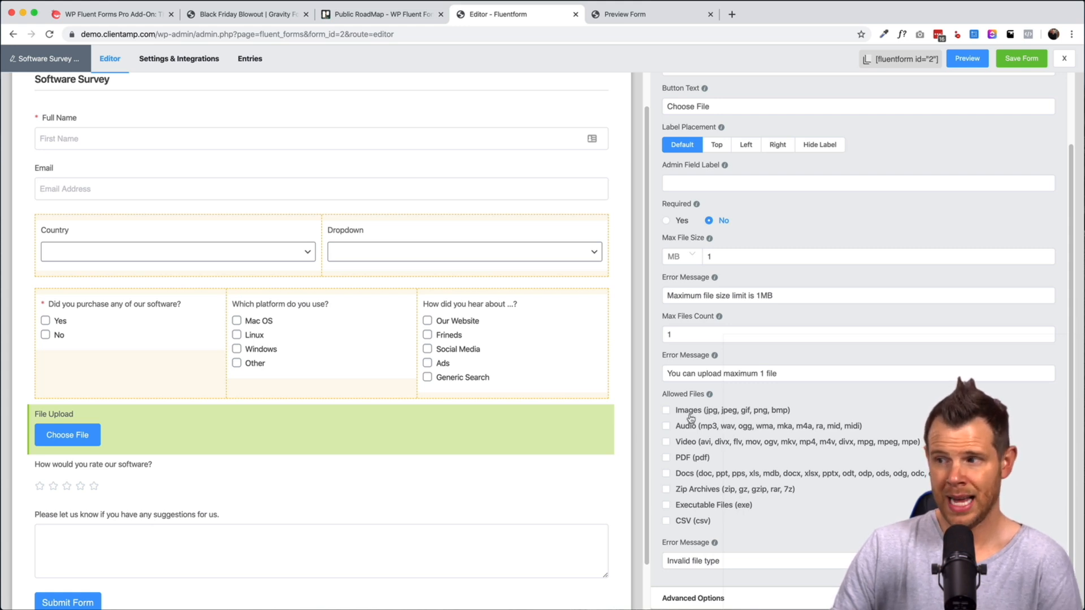
click(688, 459)
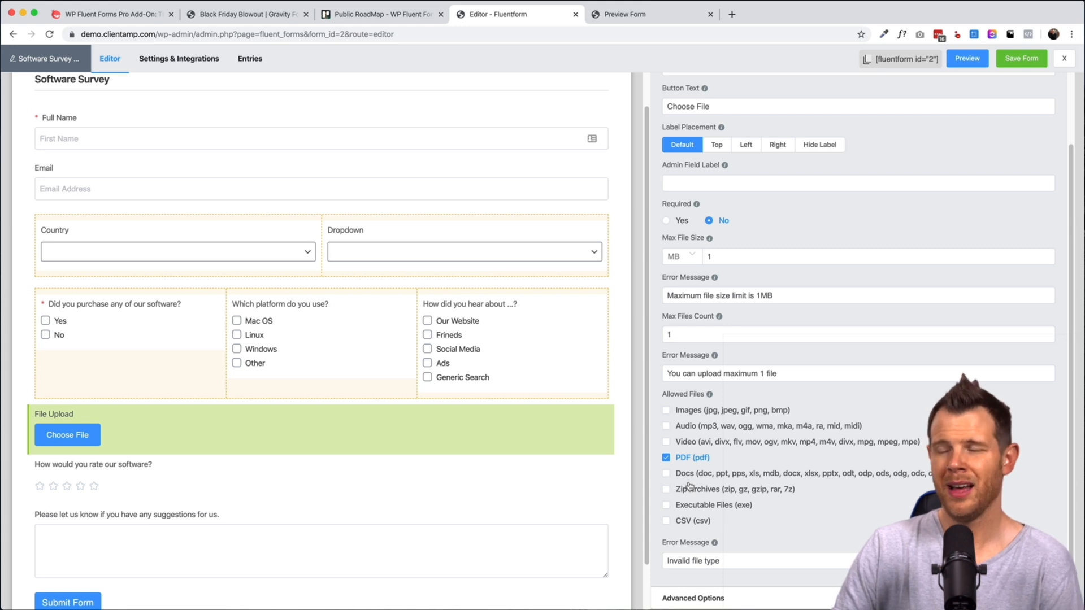
click(692, 411)
click(688, 458)
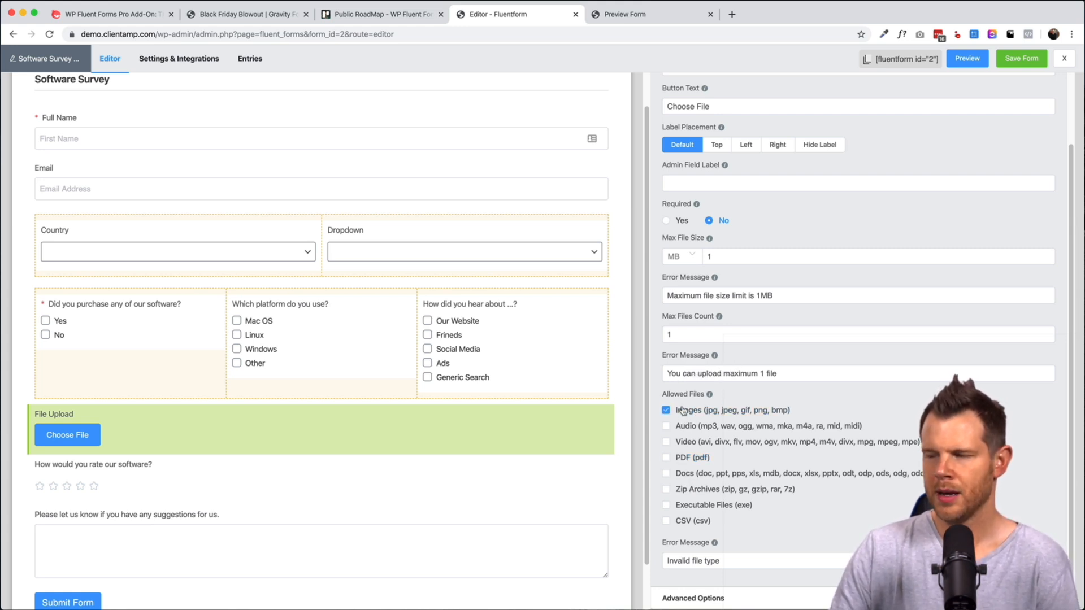
Add a Signature field directly above File Upload and open its settings.
scroll(713, 272, up, 3)
click(728, 92)
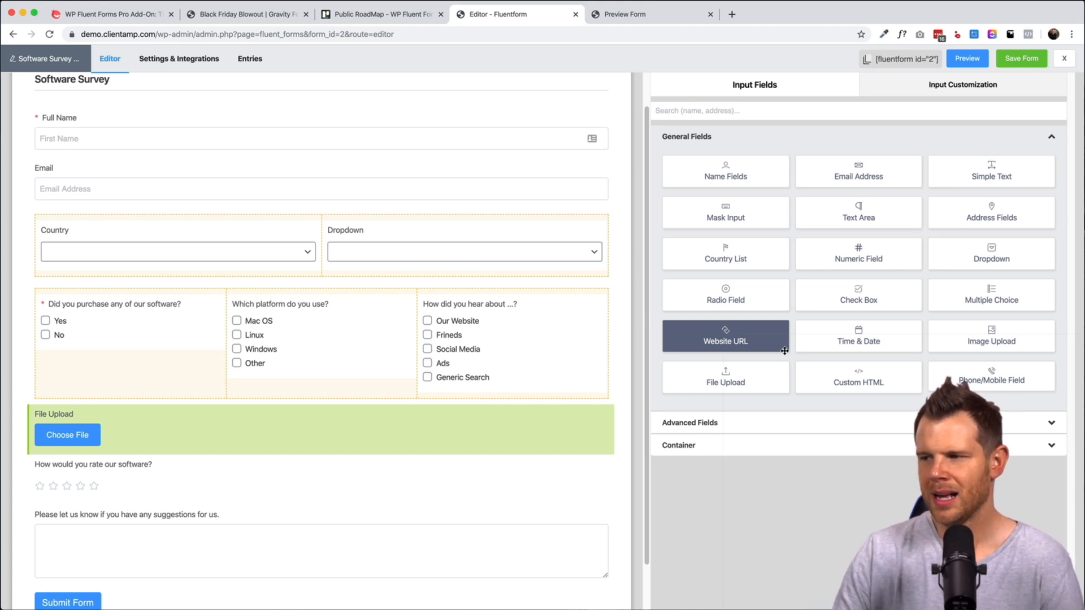
click(753, 424)
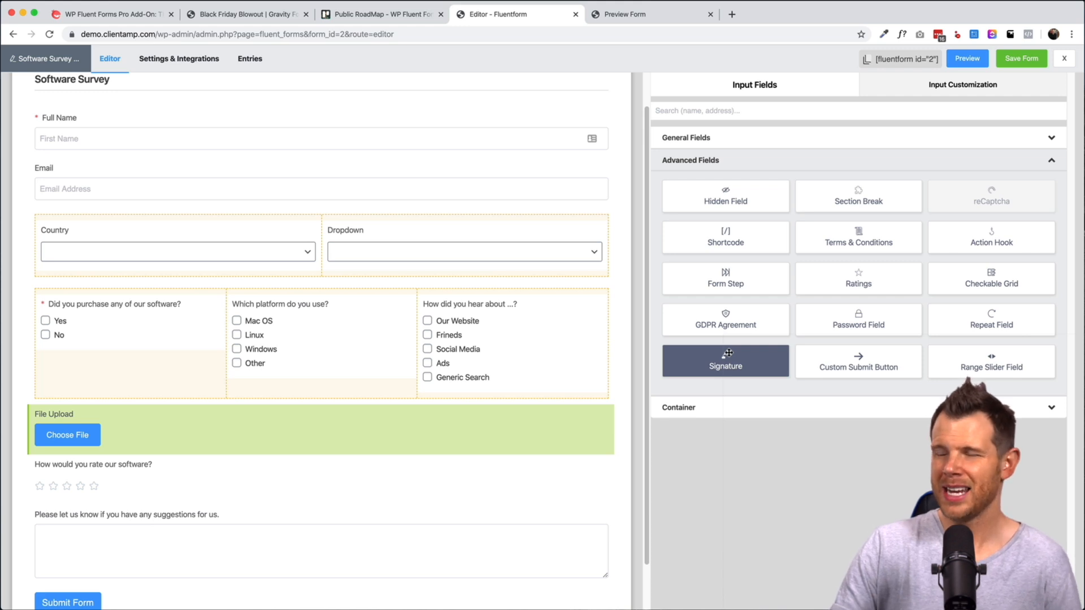
mouse_move(729, 353)
mouse_down()
mouse_move(513, 369)
mouse_move(244, 448)
mouse_move(299, 421)
mouse_up()
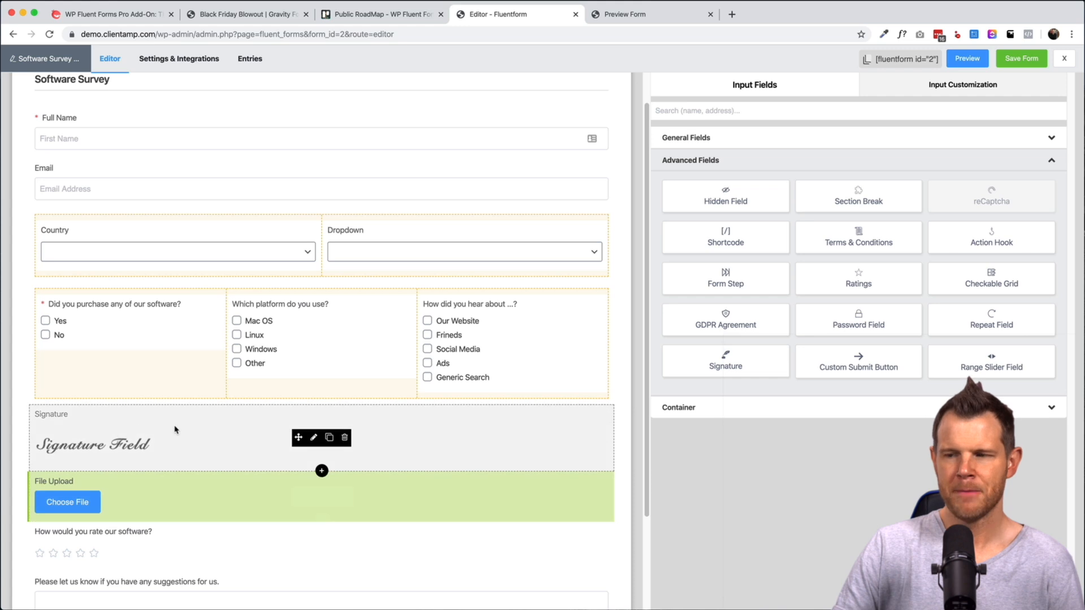
click(236, 442)
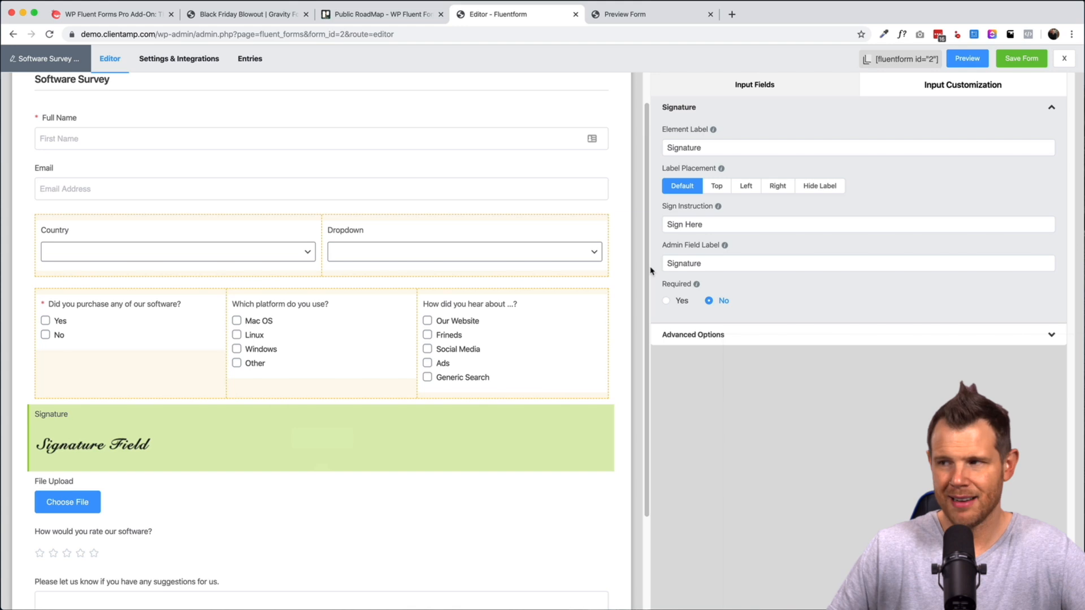
Add a GDPR Agreement field and a Terms & Conditions field between Signature and File Upload.
click(757, 85)
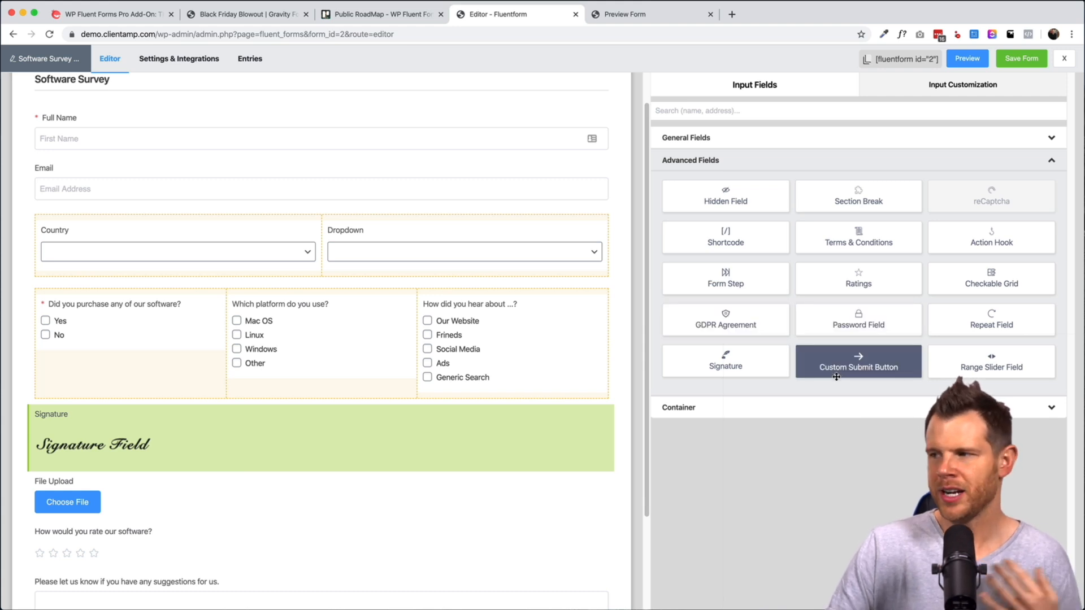
mouse_move(722, 325)
mouse_down()
mouse_move(325, 419)
mouse_move(219, 466)
mouse_move(163, 517)
mouse_move(135, 508)
mouse_up()
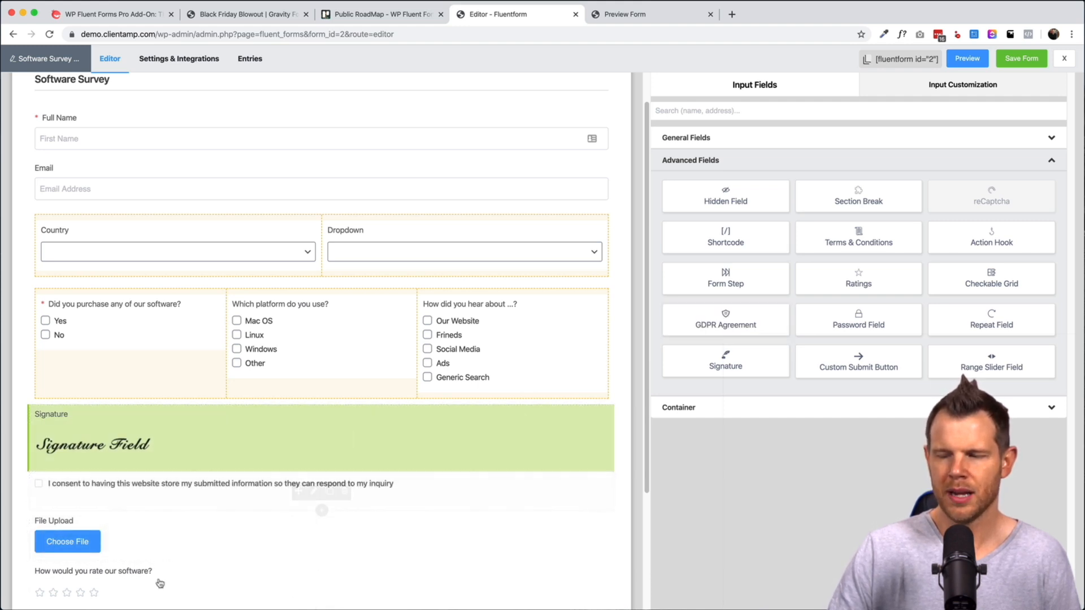
drag(864, 253, 84, 518)
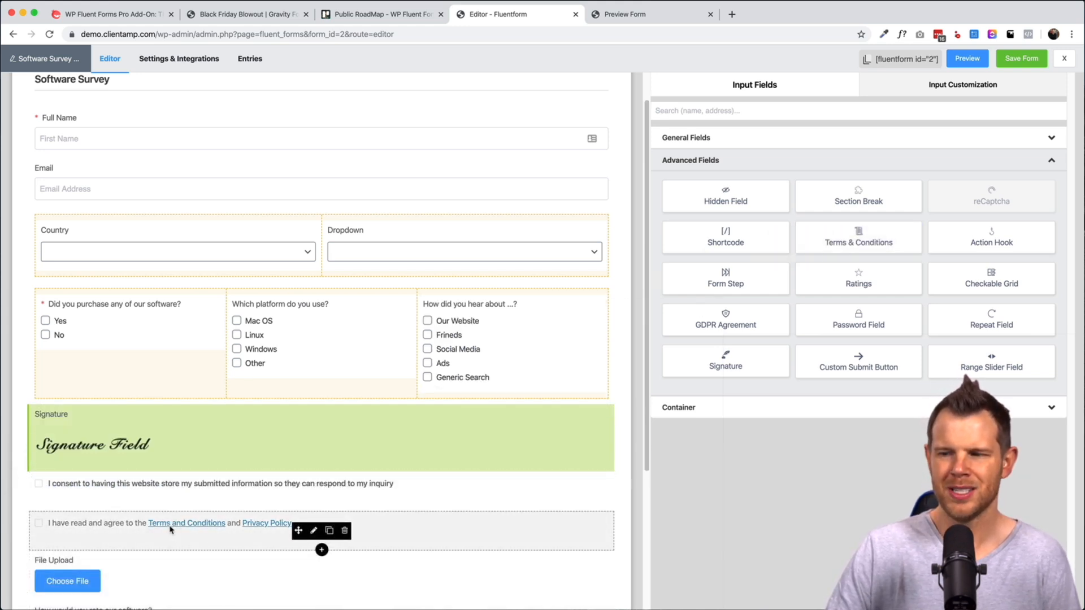
Try removing the link from "Terms and Conditions" in the Terms & Conditions field's text, and undo the removal.
click(265, 535)
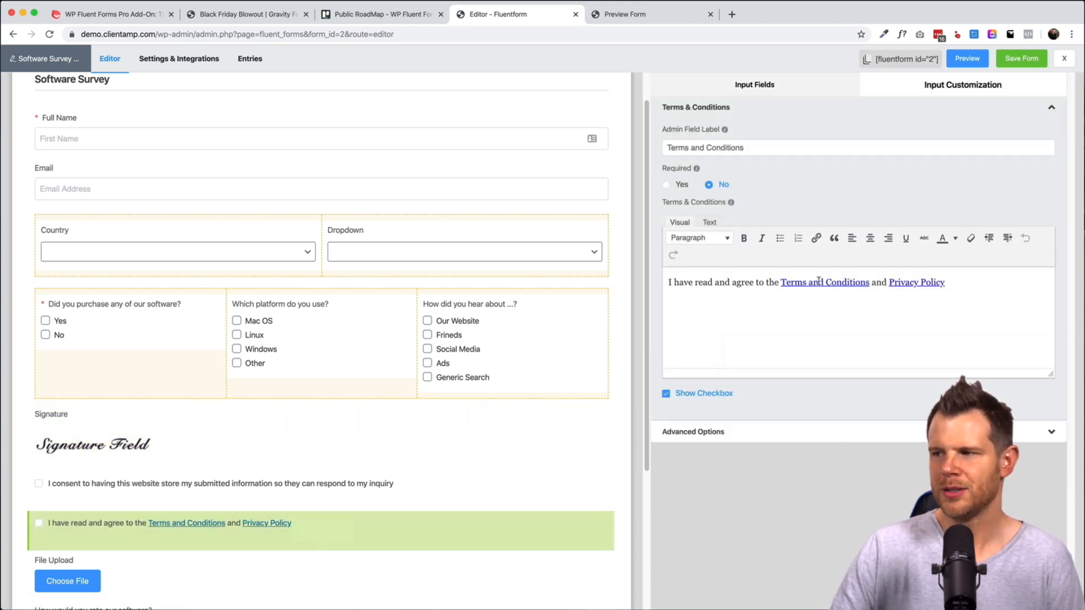
click(819, 281)
click(838, 303)
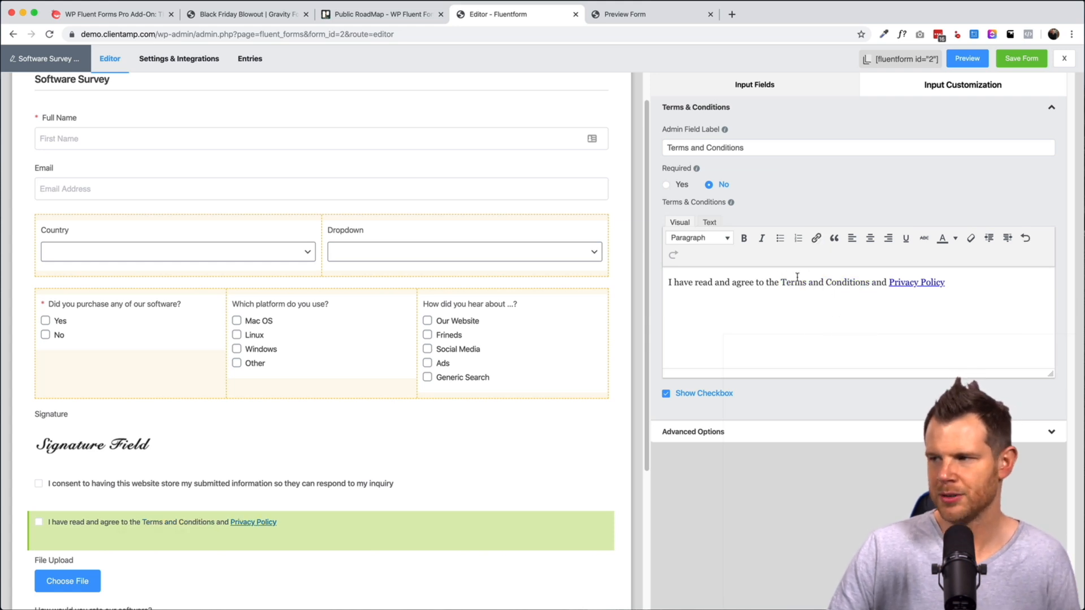
drag(783, 284, 851, 290)
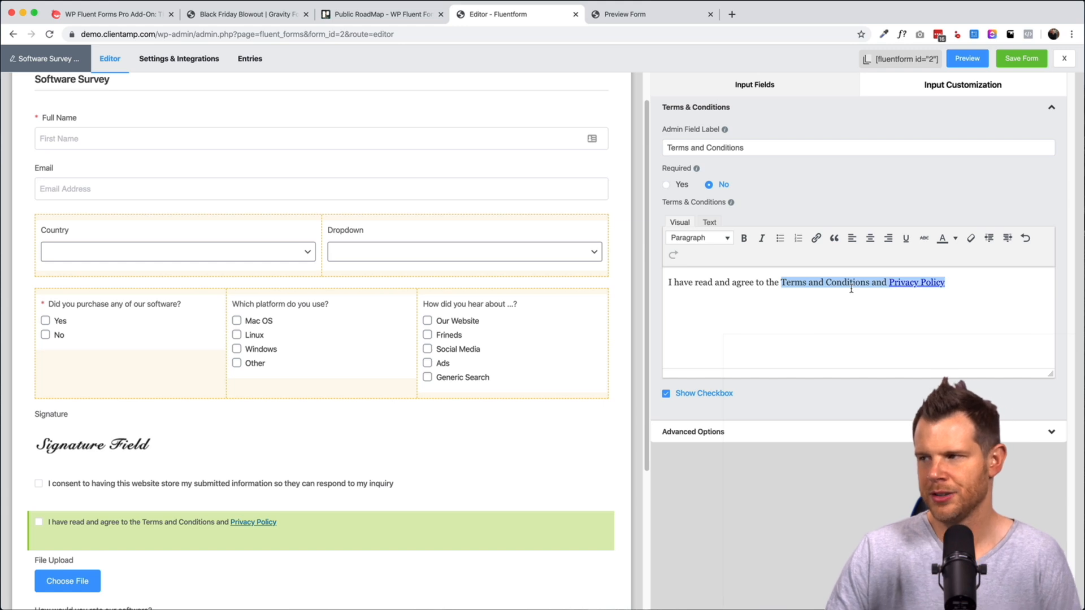
click(1026, 238)
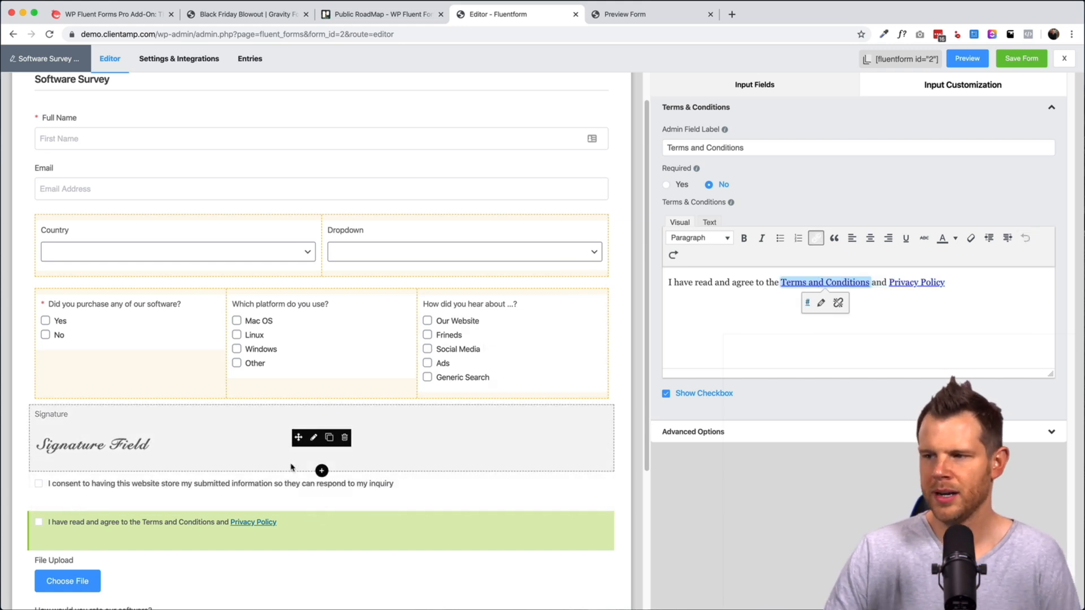
Add a Range Slider field between the Country row and the three-column container and test its slider in the form preview.
click(291, 467)
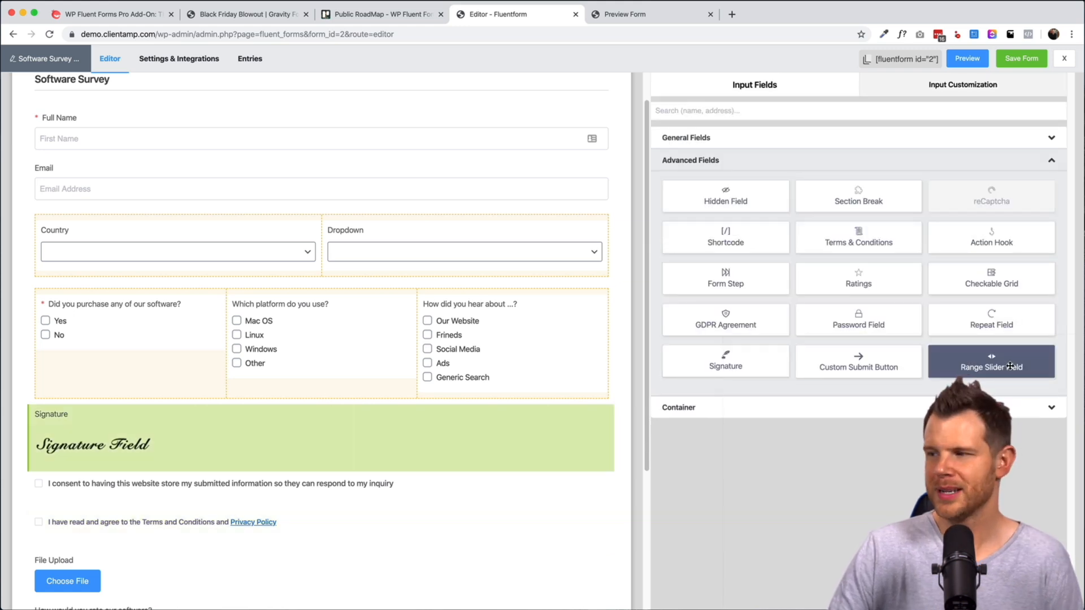
drag(993, 366, 209, 325)
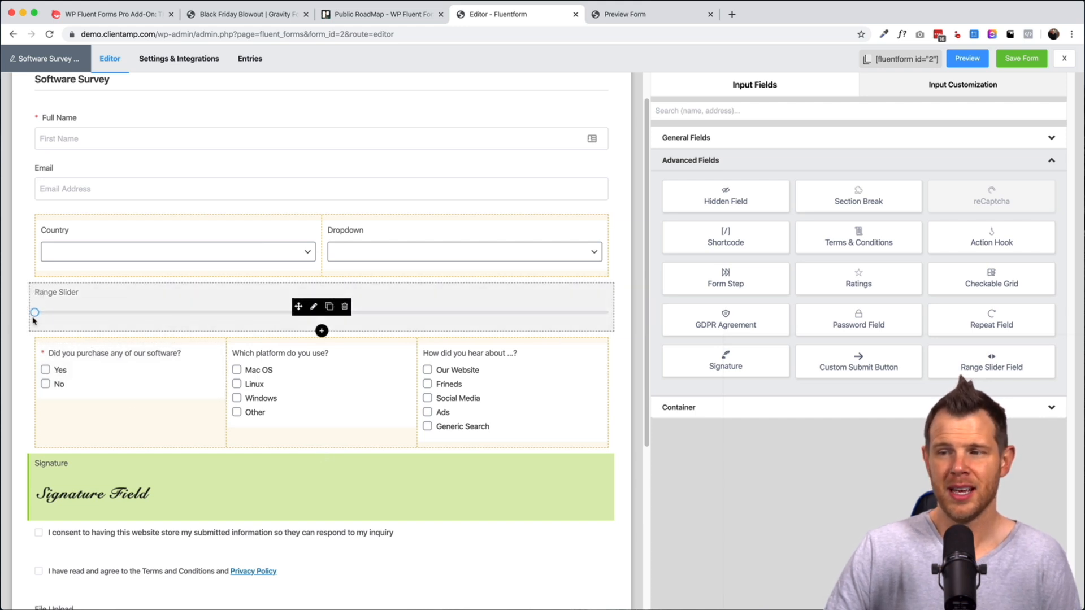
click(368, 330)
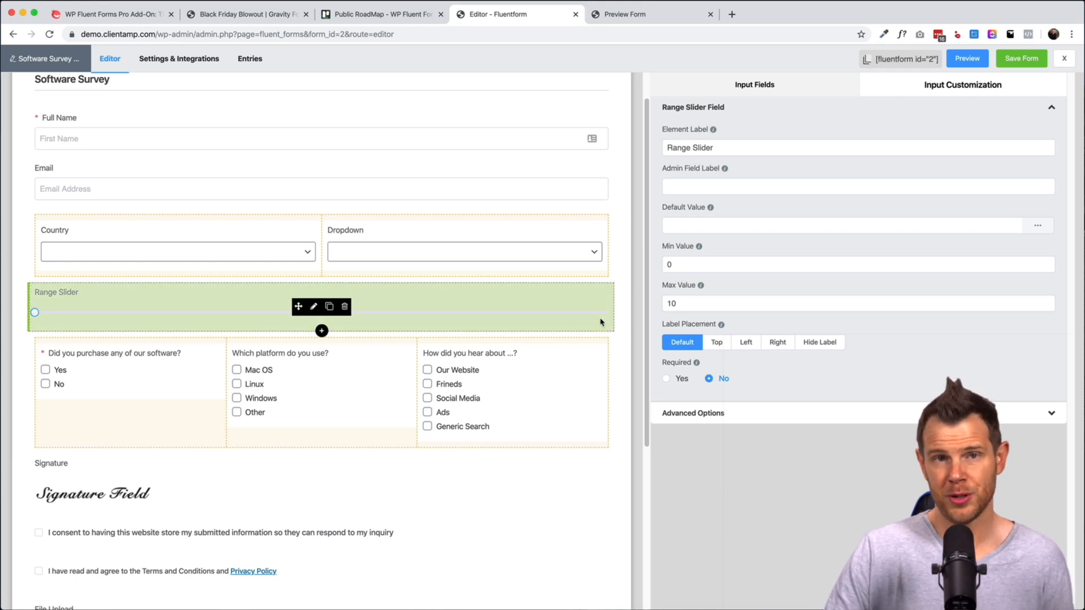
click(967, 58)
drag(534, 338, 337, 342)
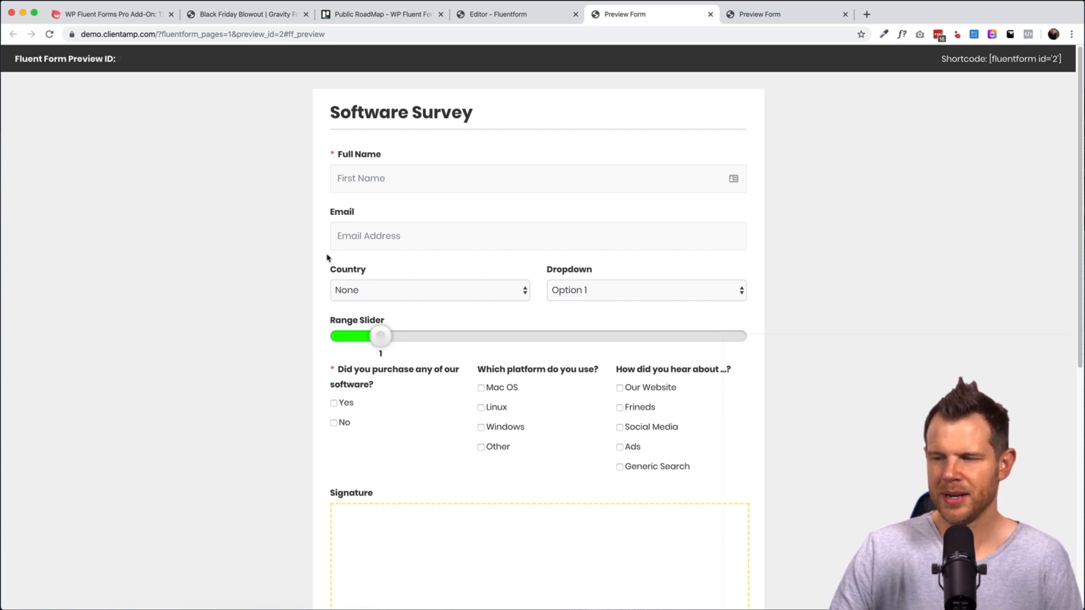
Add a Section Break and a Form Step between the Country row and the Range Slider, and save the form.
click(509, 14)
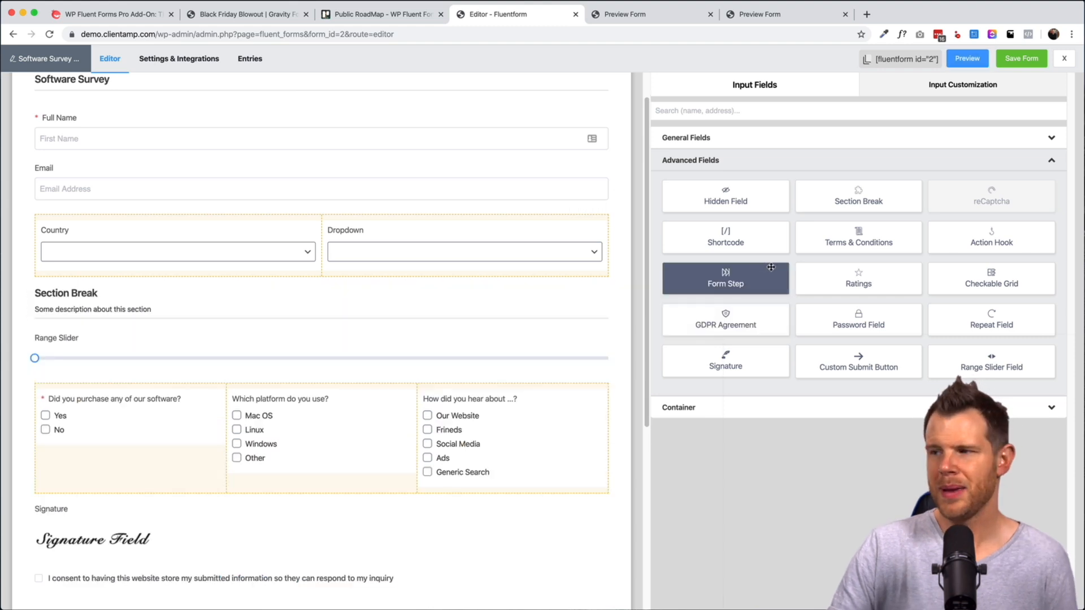
drag(735, 273, 210, 355)
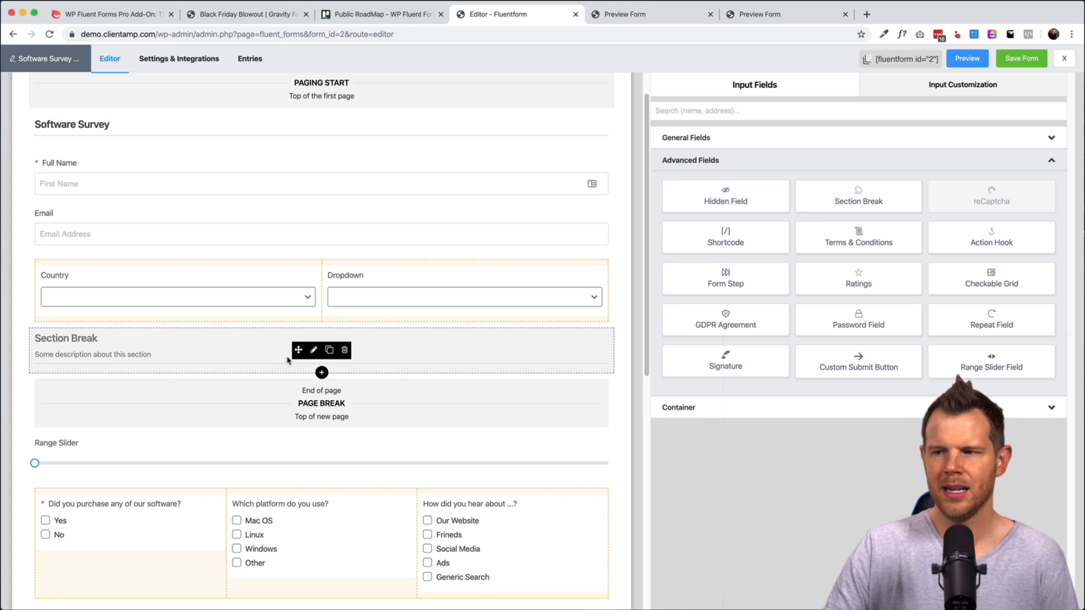
click(1020, 59)
Preview the multi-step form and try to advance to its second page with Full Name empty.
click(966, 67)
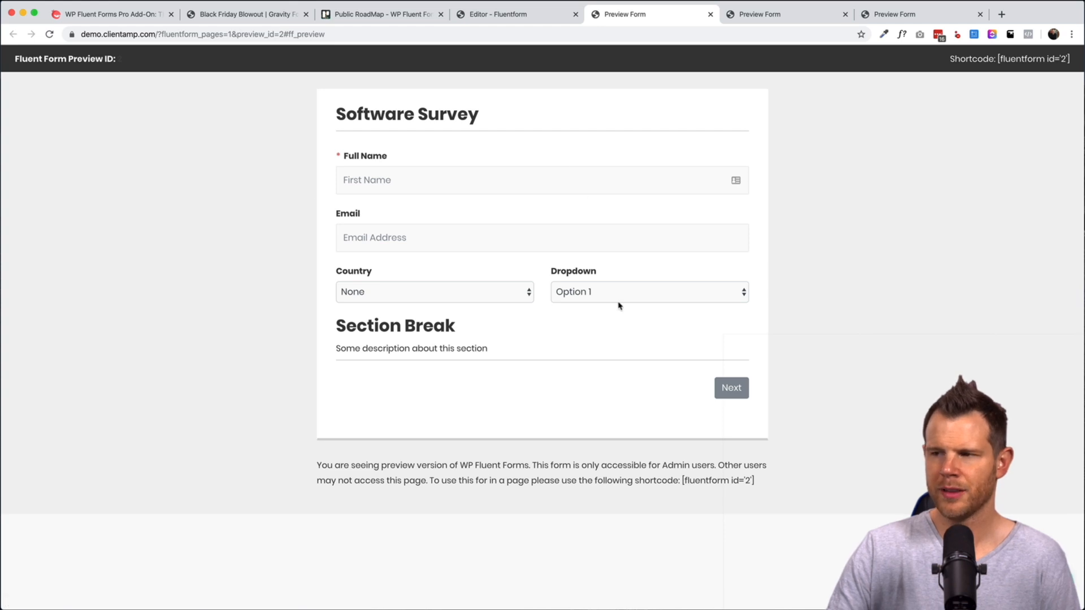
click(729, 388)
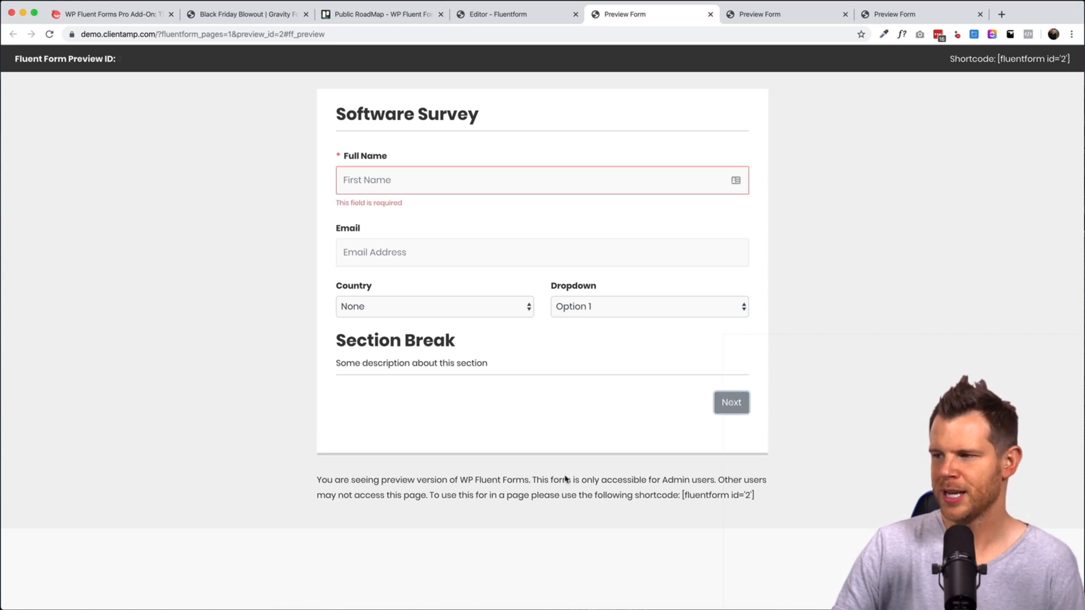
Enter a first name in the required Full Name field and advance the form preview to its second page.
click(375, 193)
text(Dave)
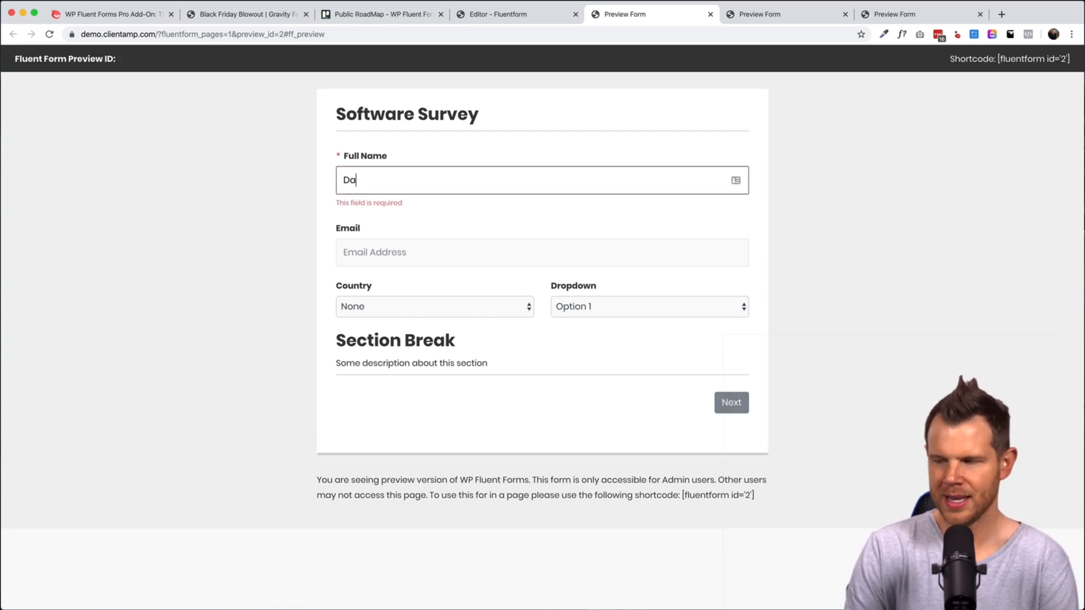
click(730, 402)
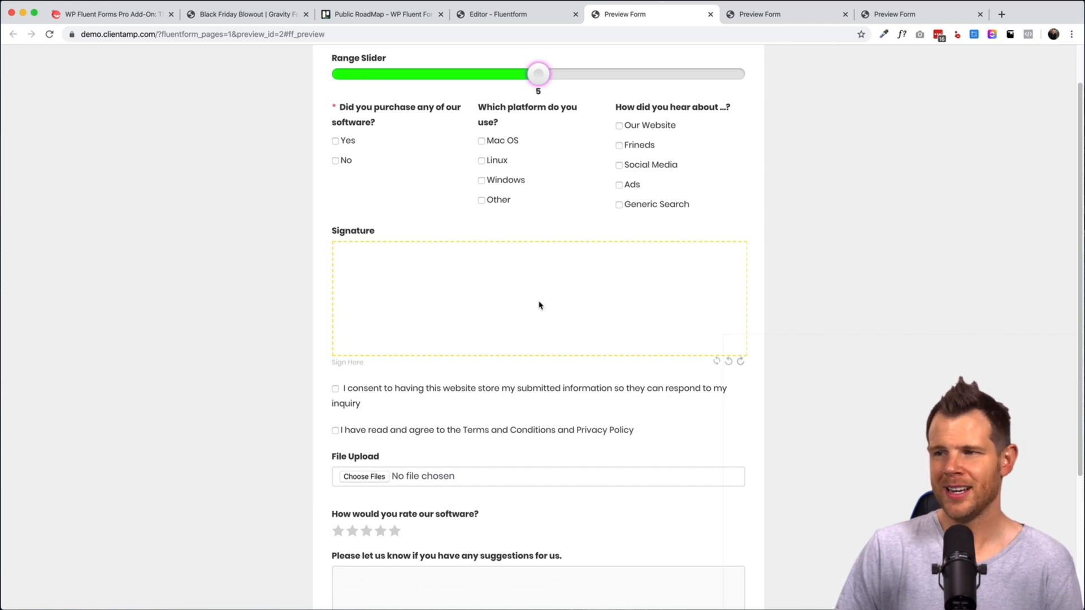
Draw a sample signature in the Signature field and look over the remaining fields on the second page.
mouse_move(380, 317)
mouse_down()
mouse_move(385, 273)
mouse_move(395, 332)
mouse_move(423, 309)
mouse_move(436, 328)
mouse_move(467, 319)
mouse_move(493, 352)
mouse_move(548, 352)
mouse_up()
drag(541, 336, 549, 326)
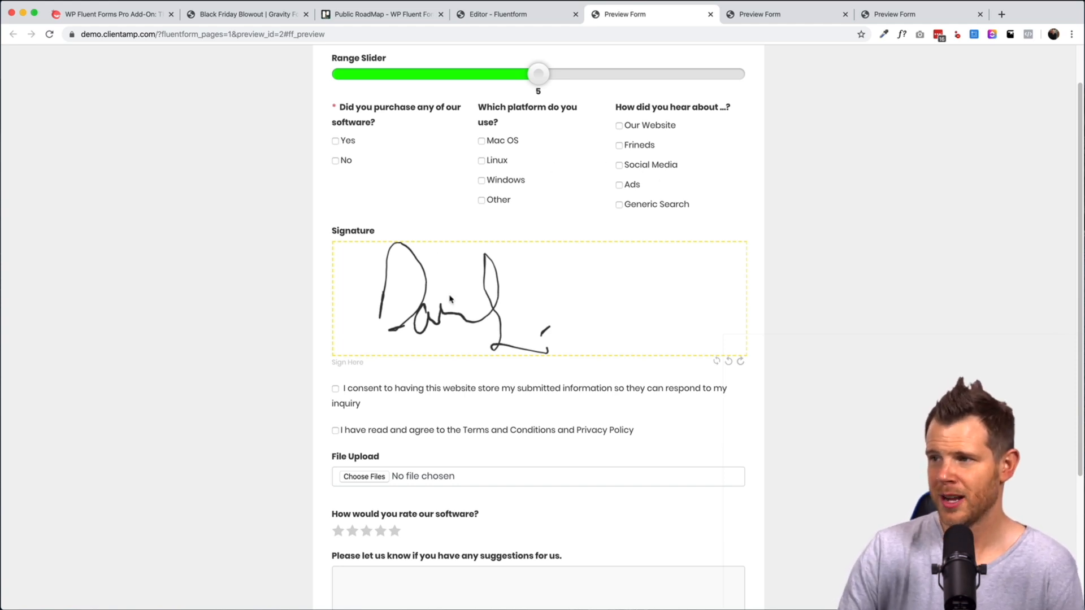
scroll(512, 285, down, 3)
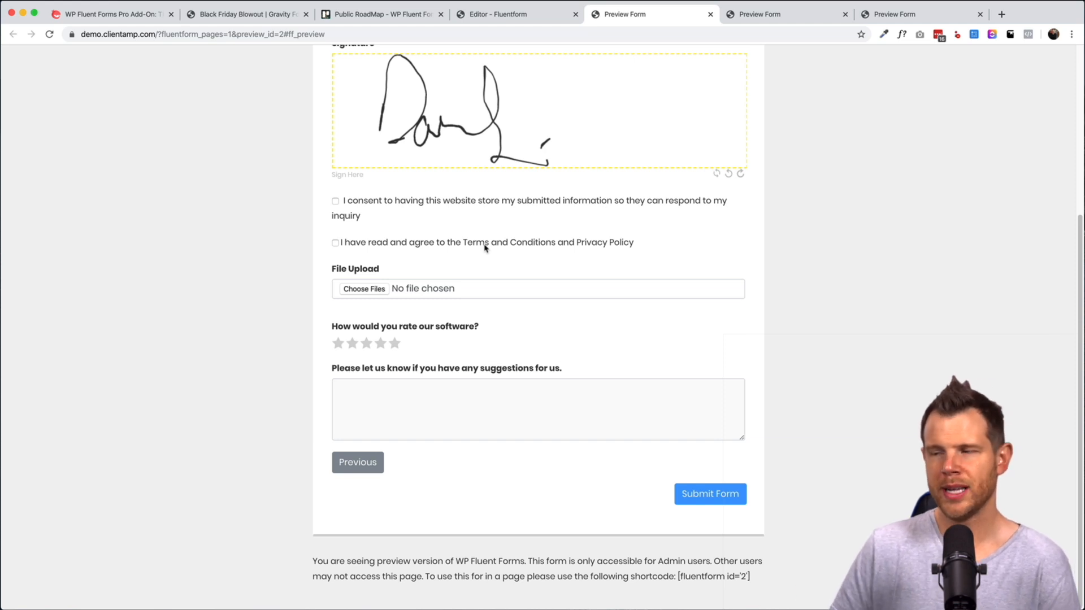
Try the To a Page and To a Custom URL confirmation types in the Software Survey form's settings.
click(492, 14)
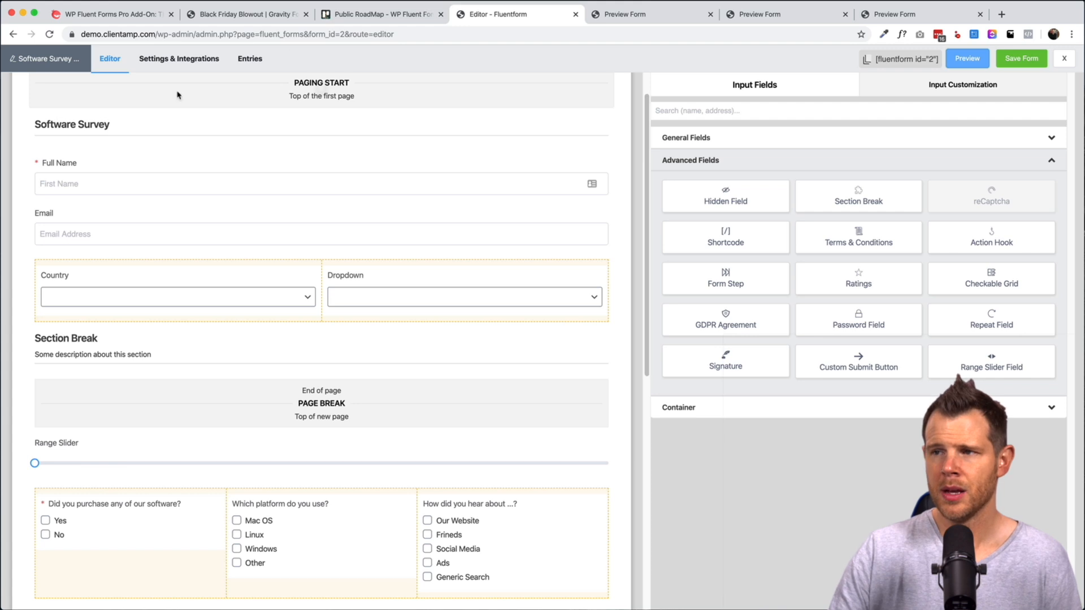
click(169, 59)
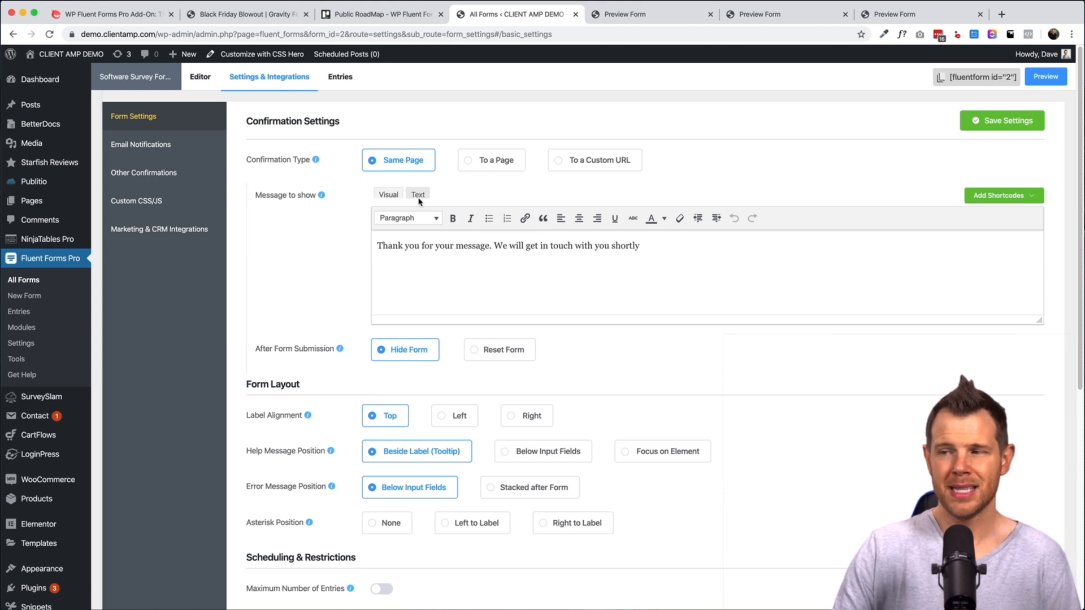
click(489, 166)
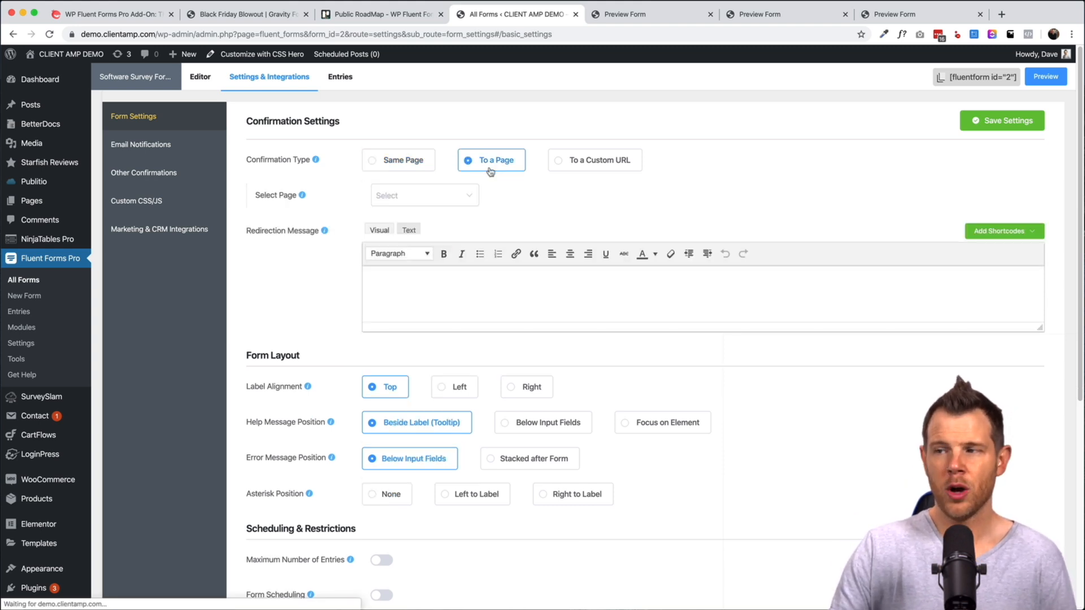
click(607, 160)
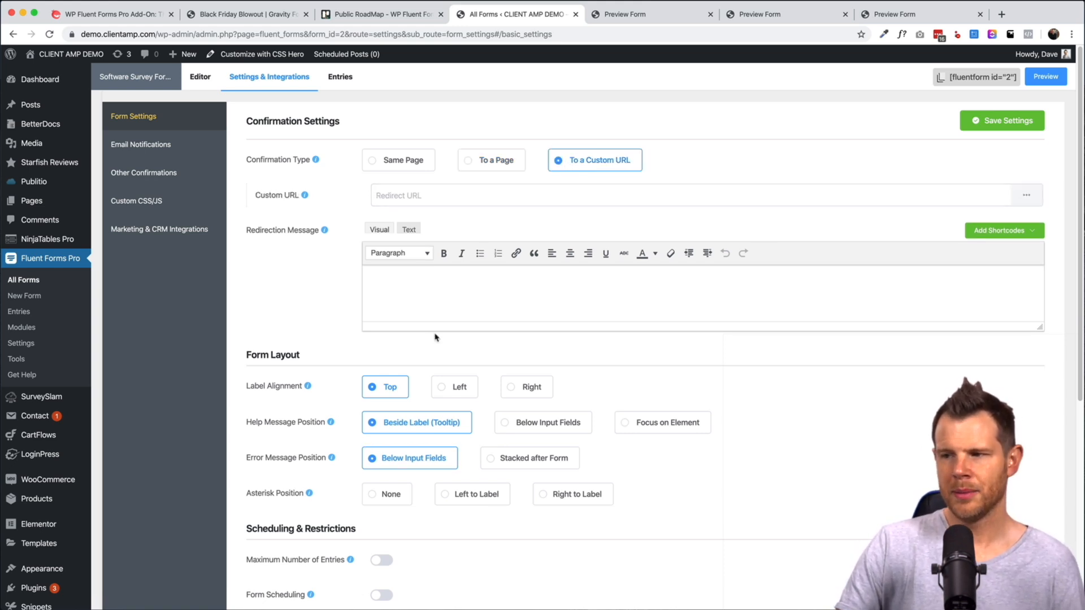
scroll(436, 337, down, 2)
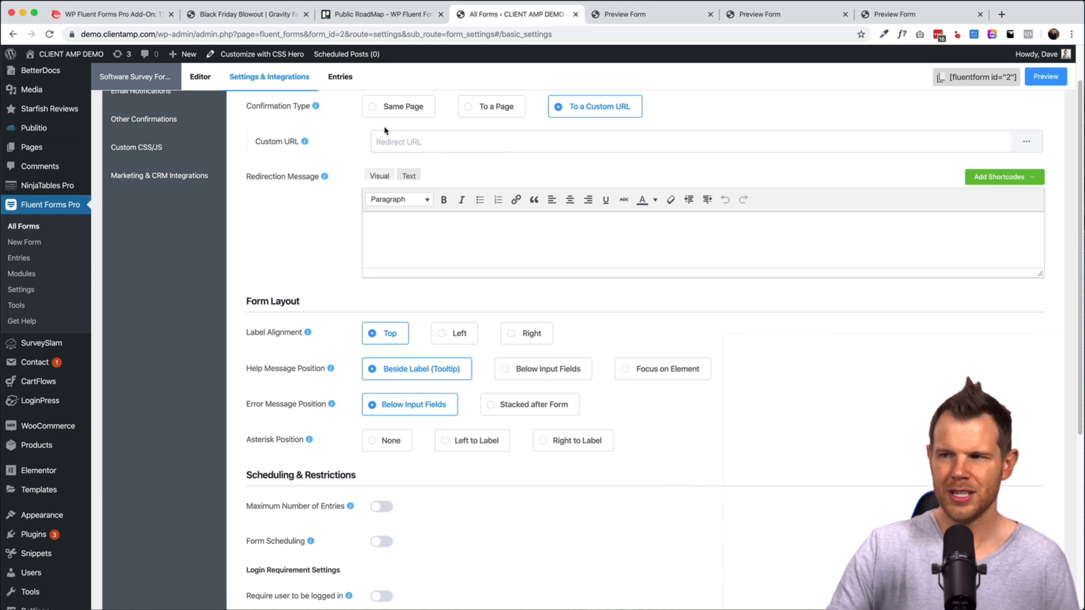
scroll(246, 148, up, 2)
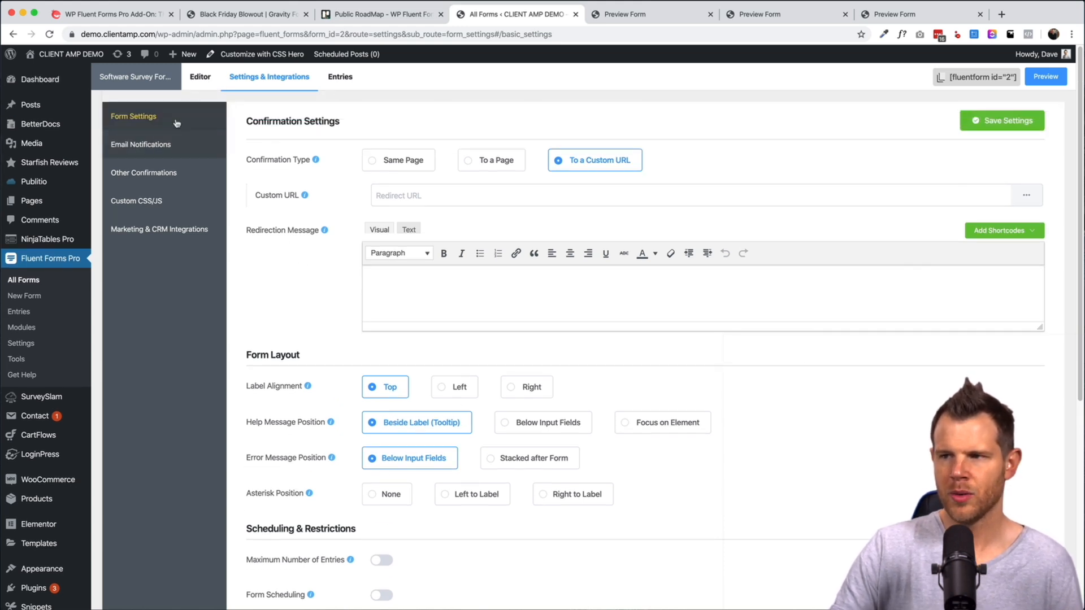
Add the help message "I need some help!" to the Dropdown field, save the form and check its tooltip in the preview.
click(199, 73)
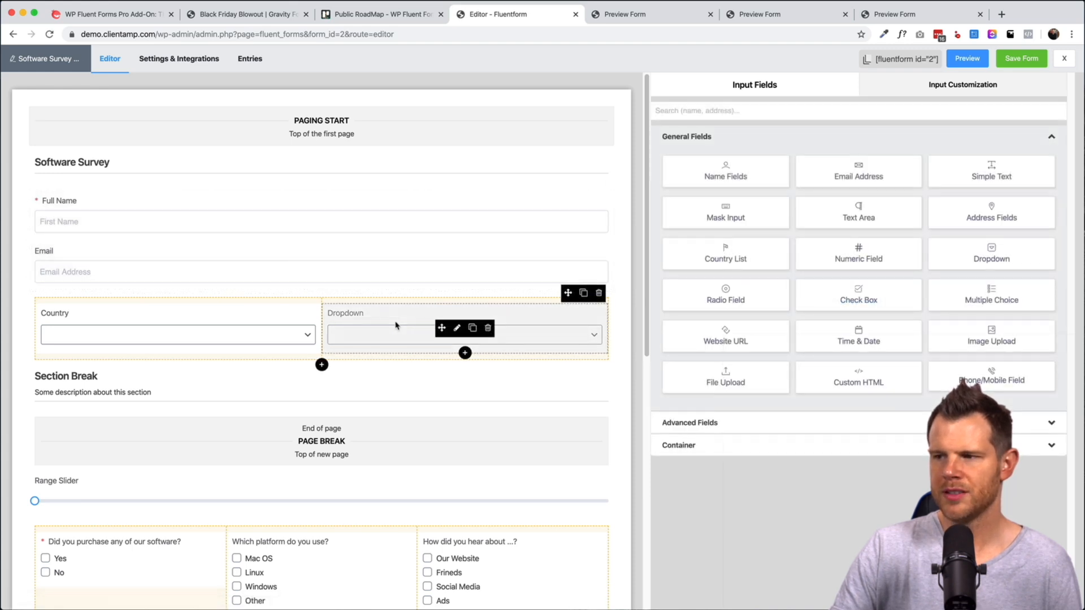
click(398, 326)
click(719, 435)
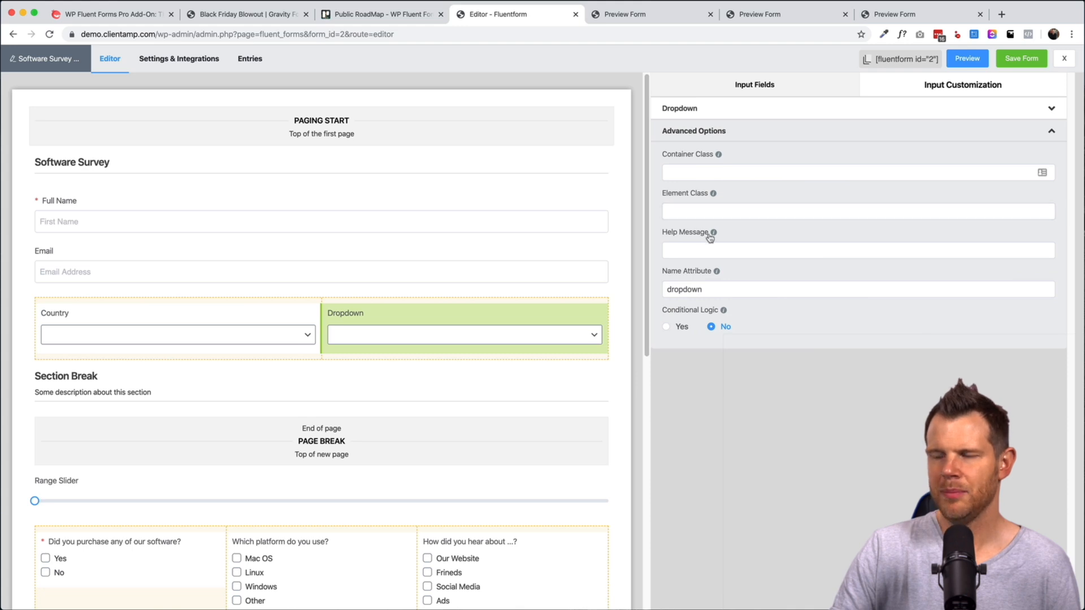
click(698, 245)
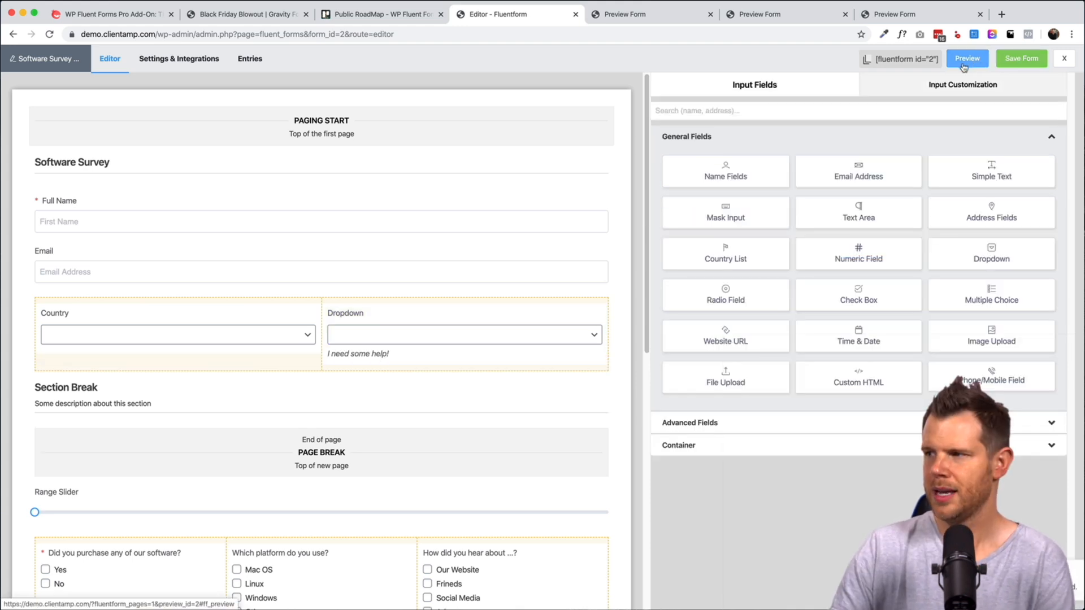
click(968, 59)
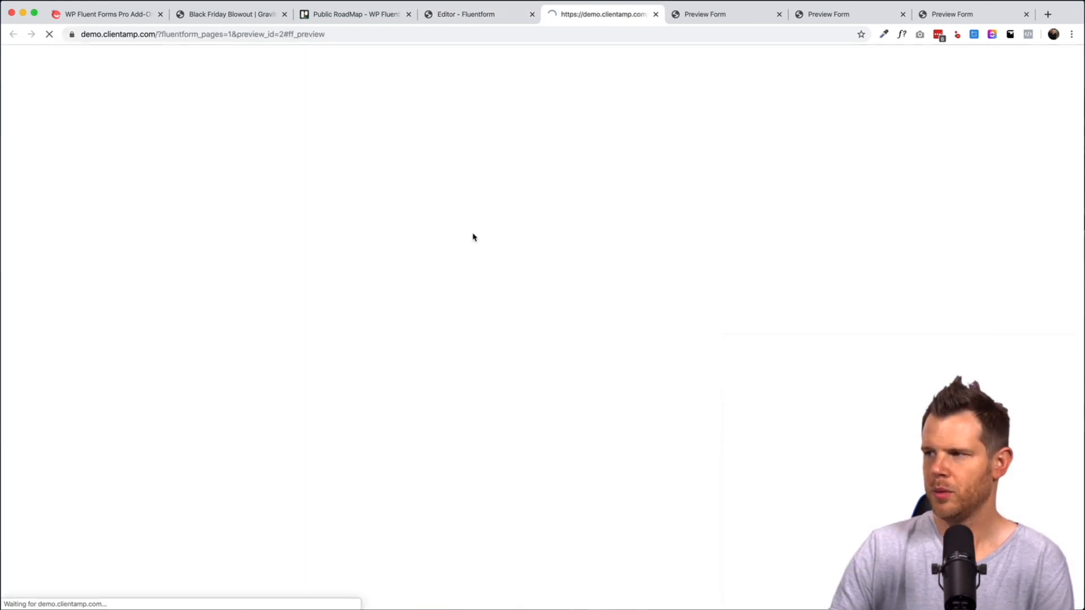
mouse_move(605, 271)
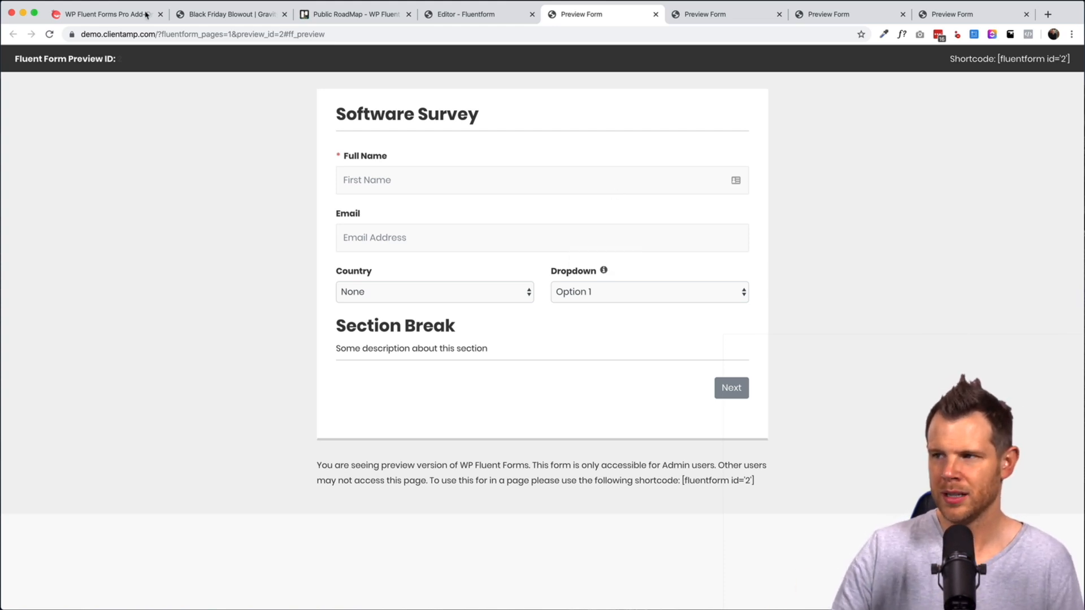
Examine the form's confirmation, layout, scheduling, restriction and compliance settings, including the error message and asterisk position options.
click(458, 17)
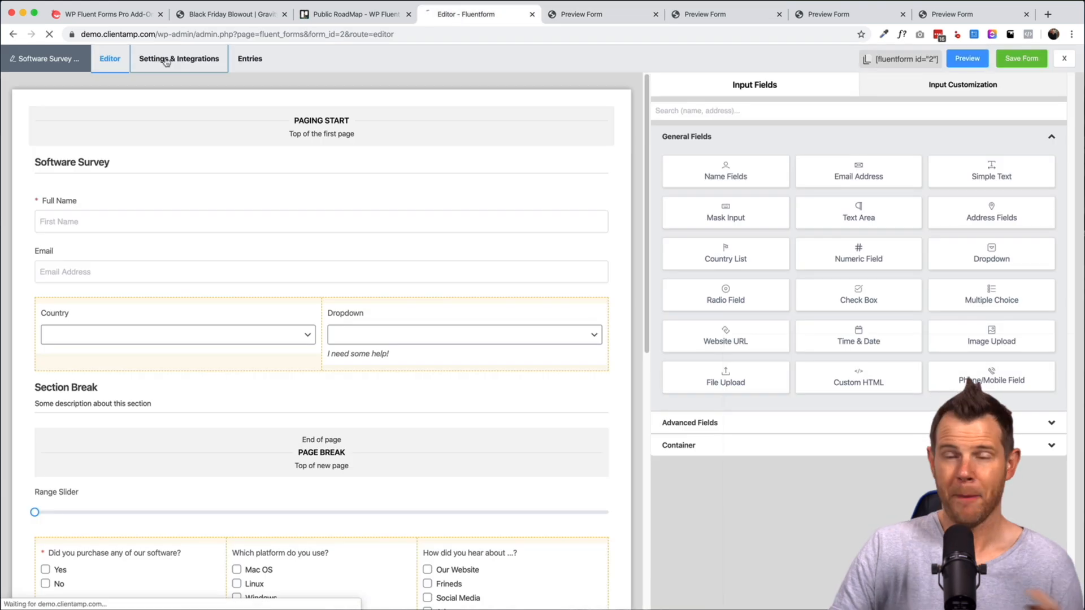
click(165, 62)
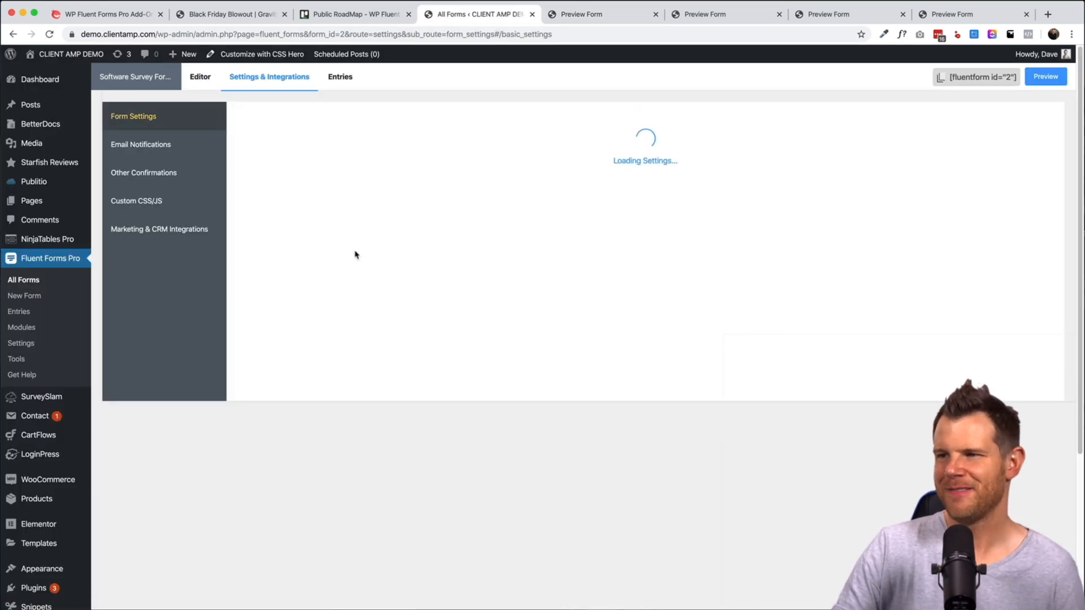
scroll(368, 375, down, 3)
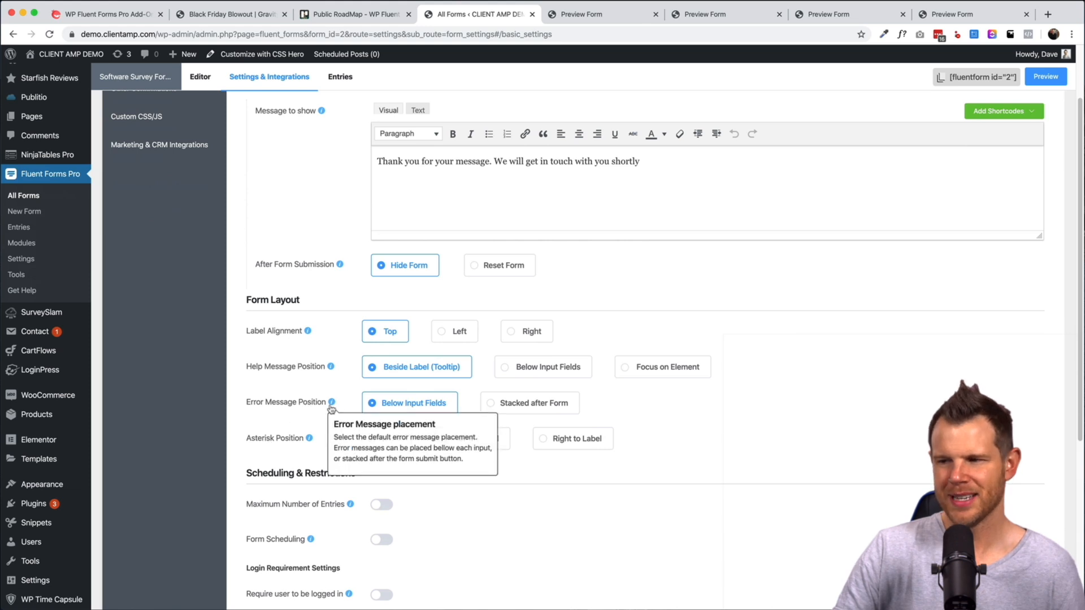
scroll(303, 419, down, 1)
scroll(305, 396, down, 2)
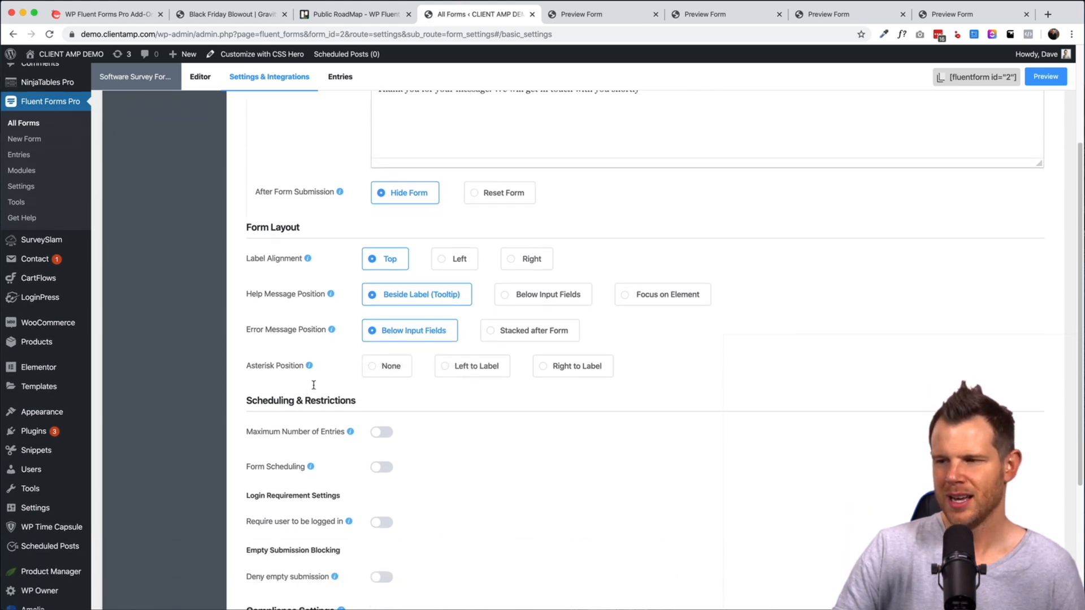
mouse_move(313, 367)
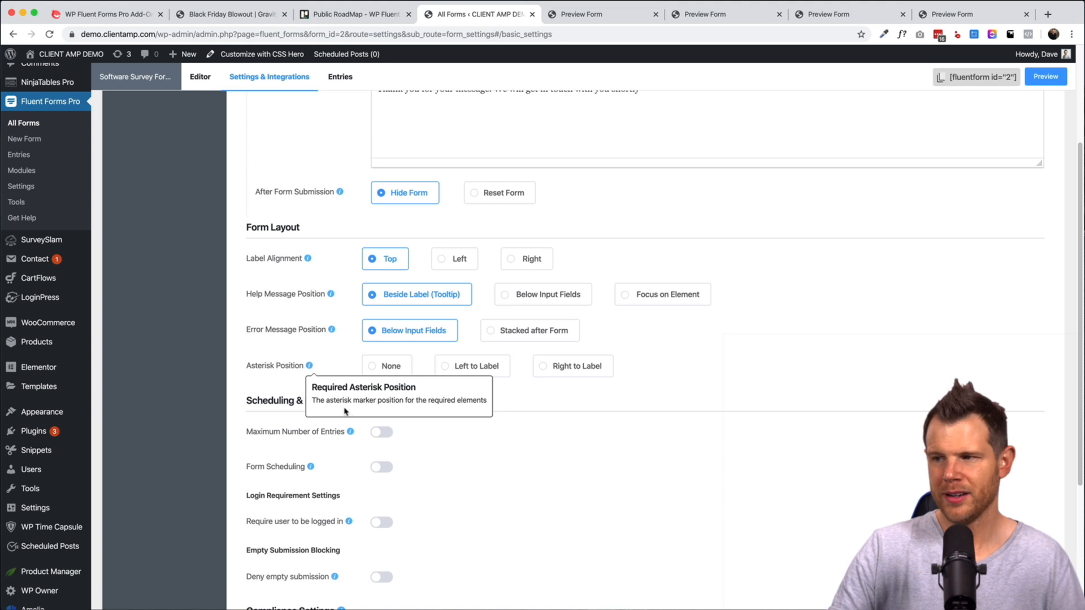
scroll(452, 446, down, 2)
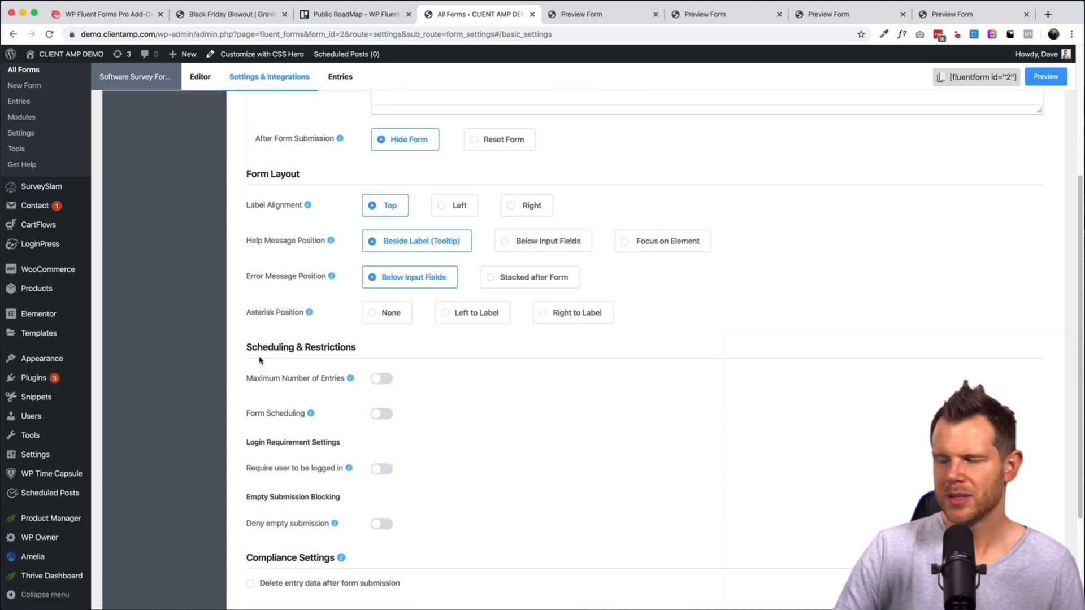
scroll(260, 362, down, 4)
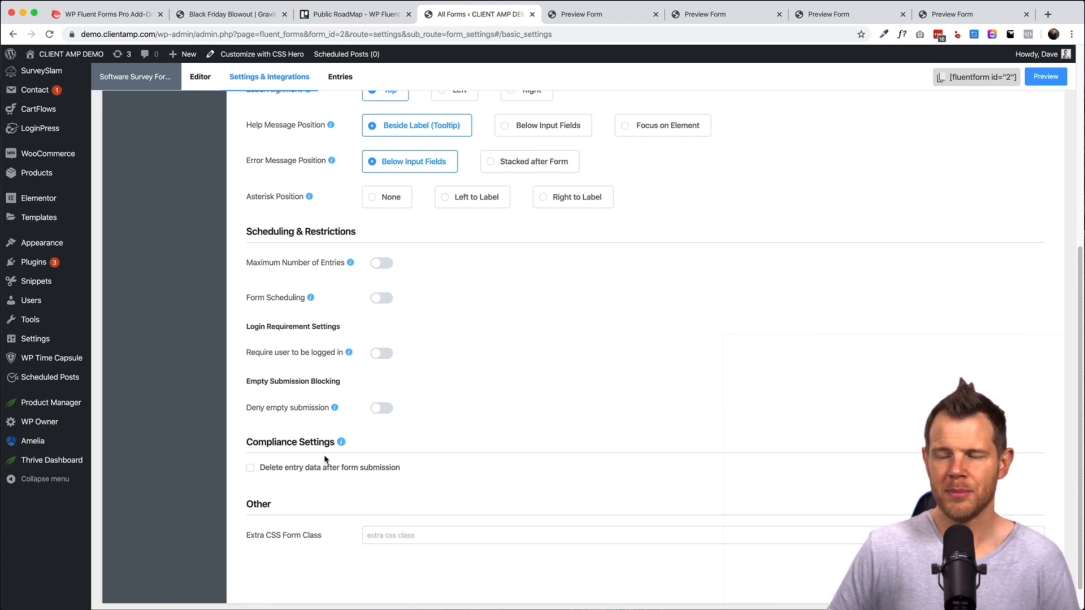
Turn on Form Scheduling to examine its date and message options, and review the login, empty submission and compliance settings.
click(381, 298)
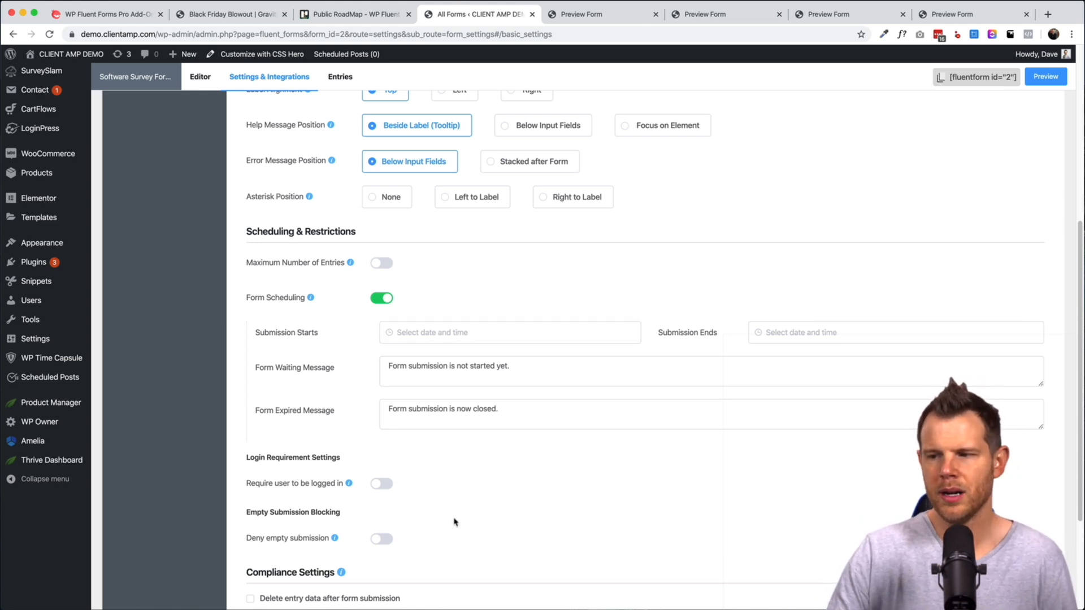
scroll(456, 522, down, 1)
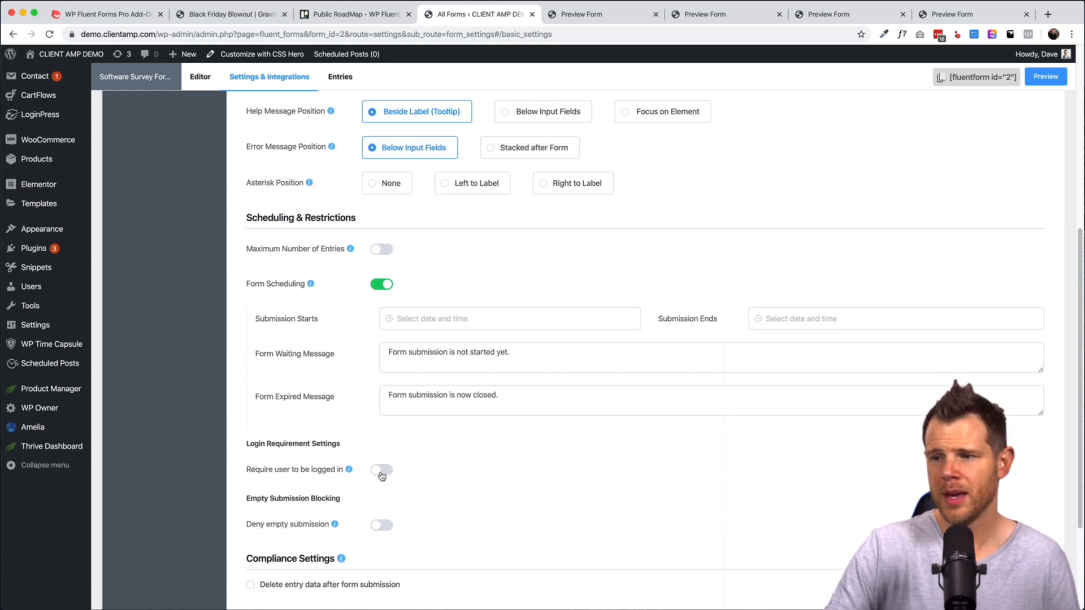
scroll(387, 507, down, 3)
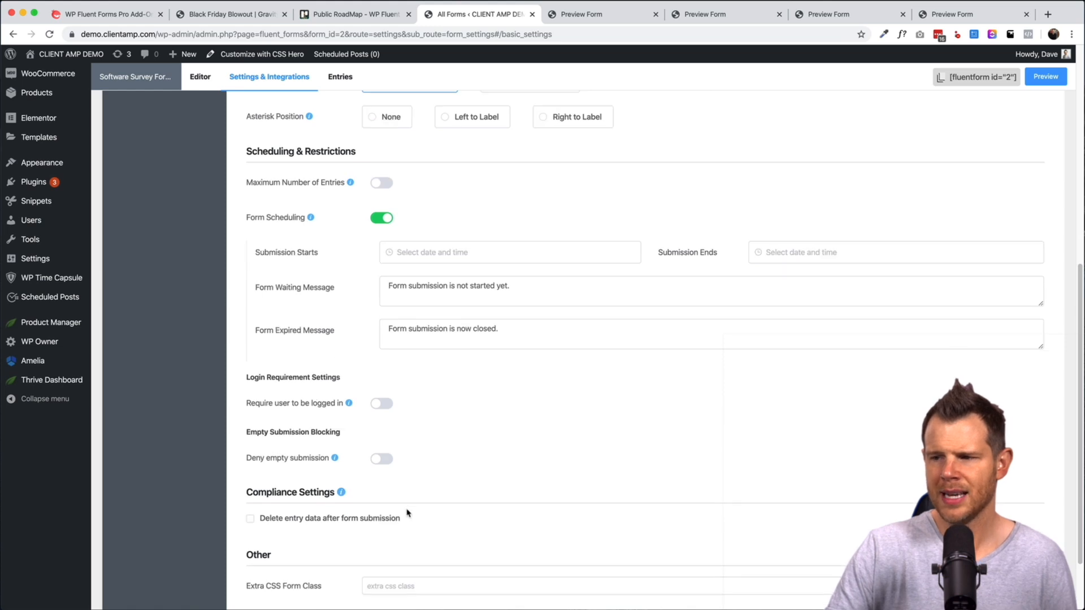
scroll(404, 498, up, 5)
scroll(452, 283, up, 5)
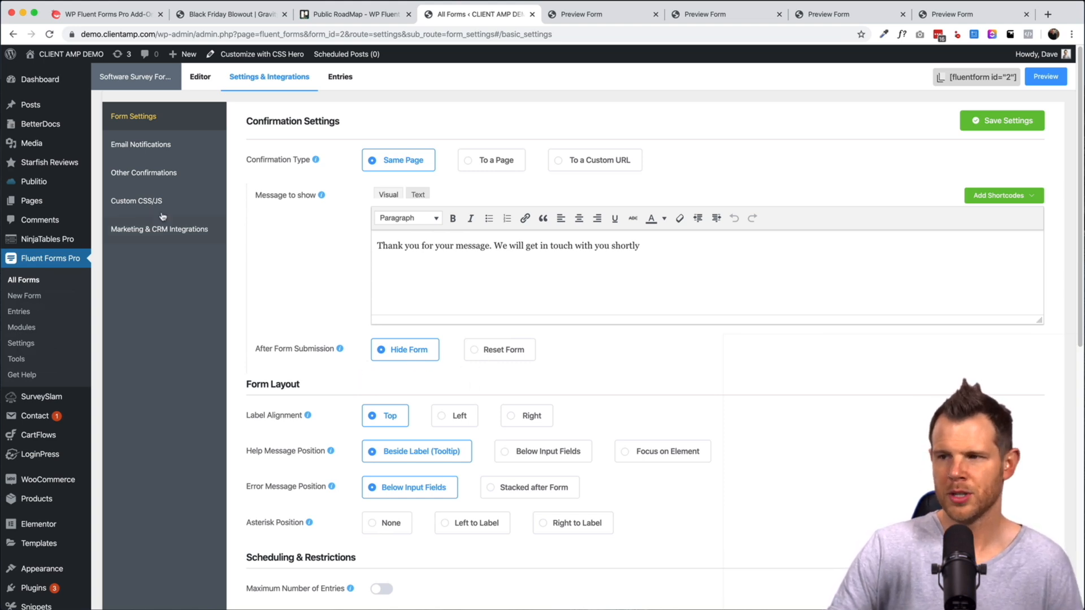
Enable the Admin Notification Email, open an additional notification based on it and review its recipient, subject and body.
click(159, 149)
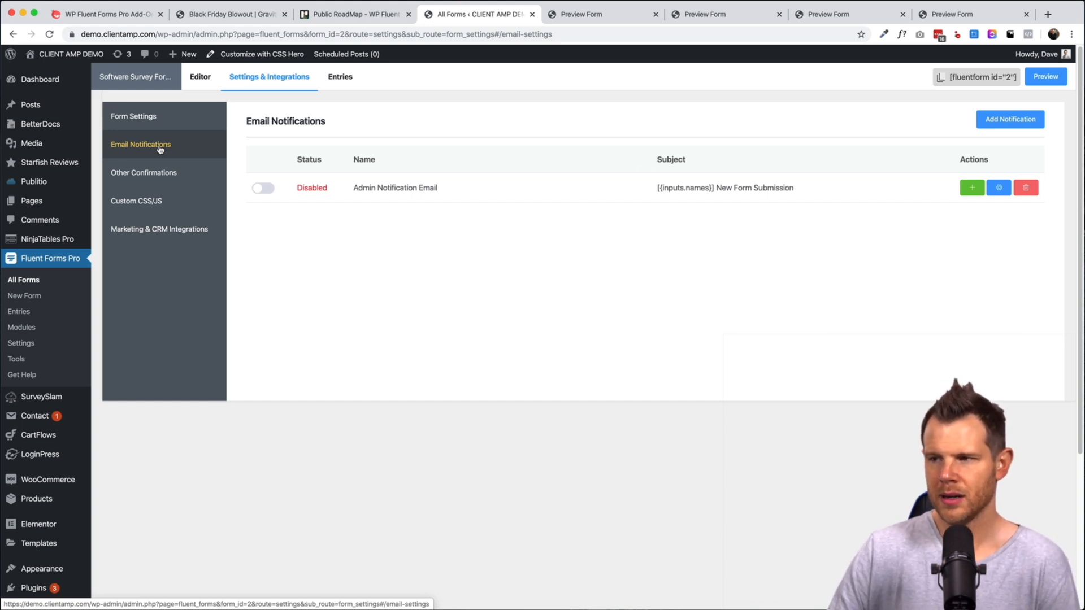
click(269, 193)
click(966, 189)
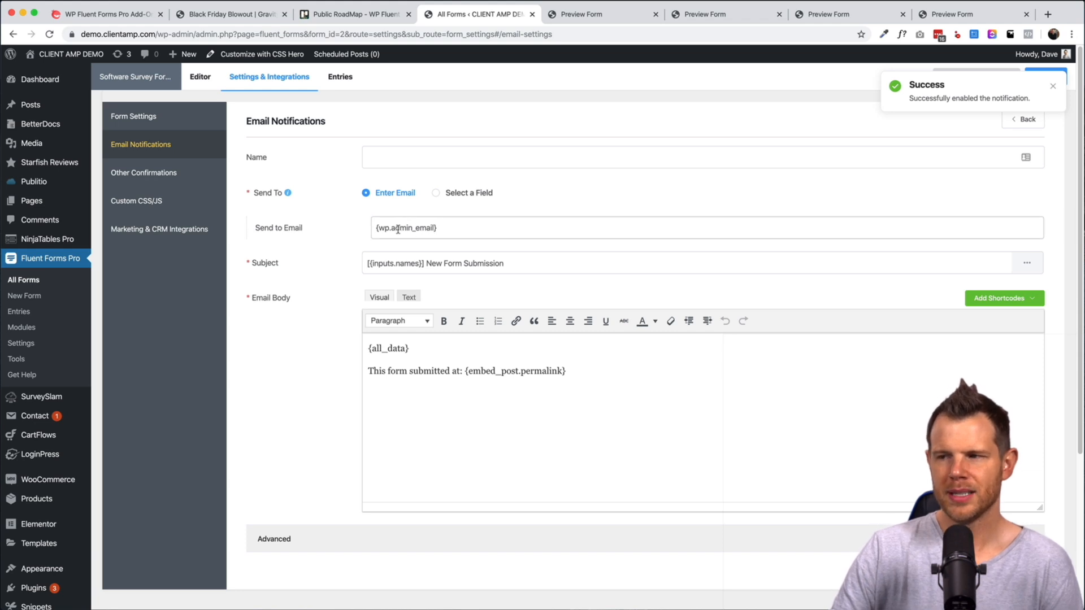
click(478, 223)
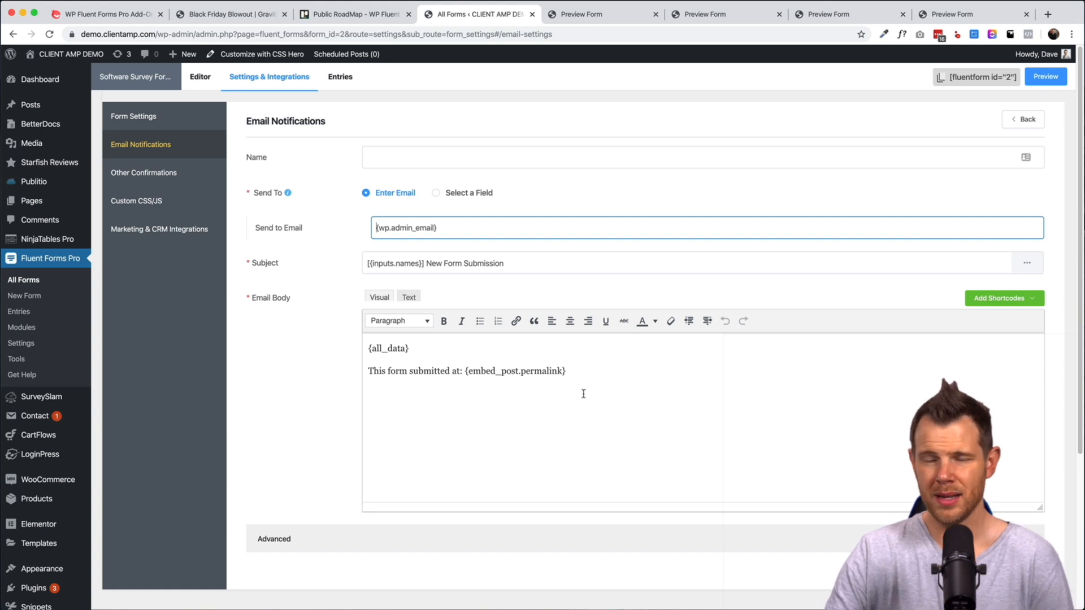
scroll(414, 407, down, 2)
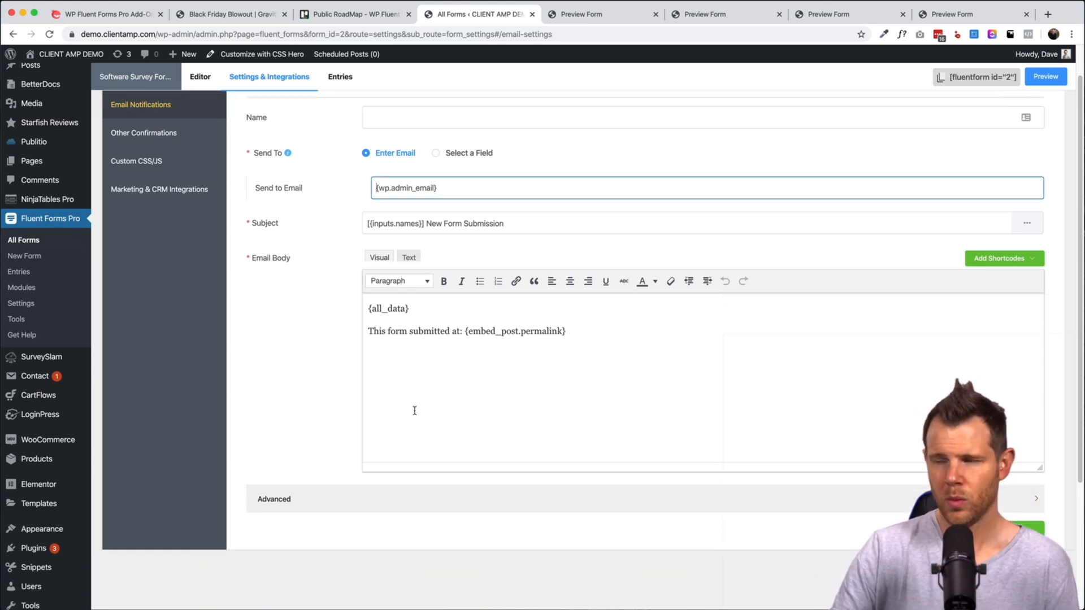
scroll(416, 413, up, 2)
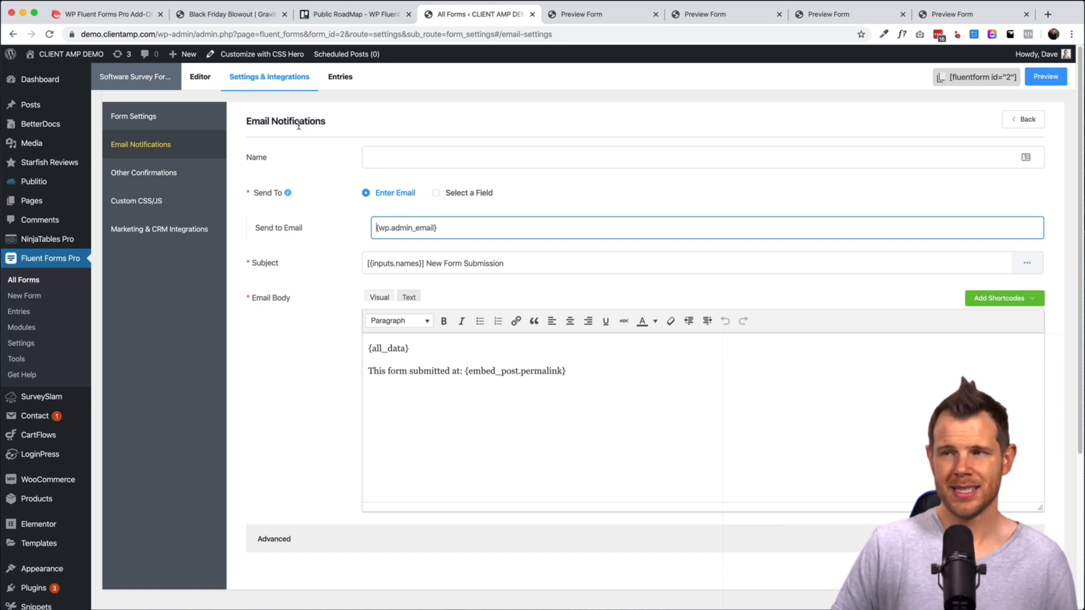
Switch to the Trello Public RoadMap board, read the Official SMTP Integration card, and return to the Fluent Forms settings.
click(351, 16)
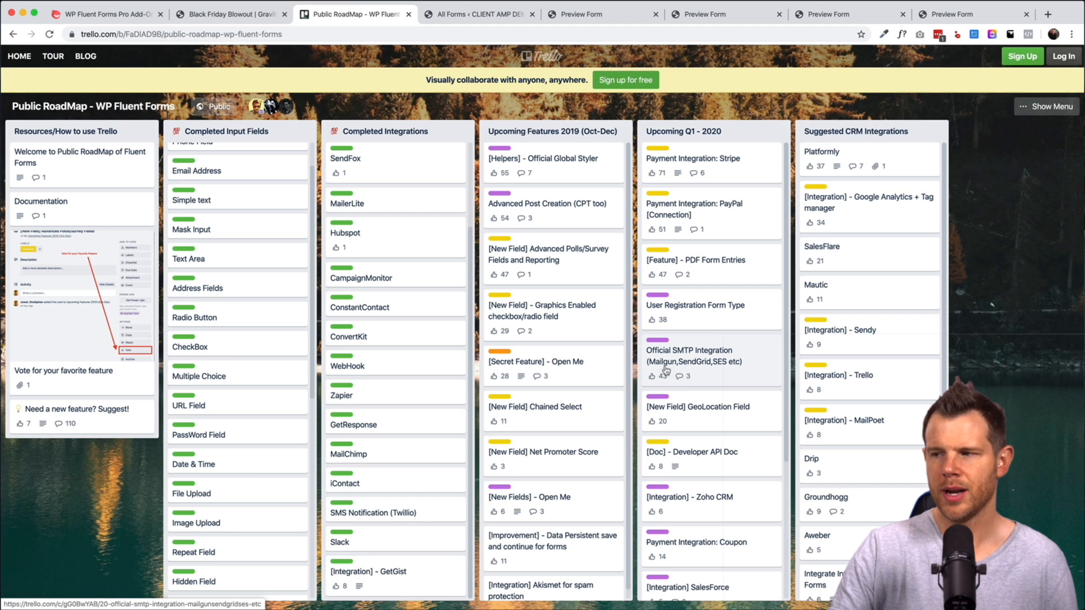
click(733, 371)
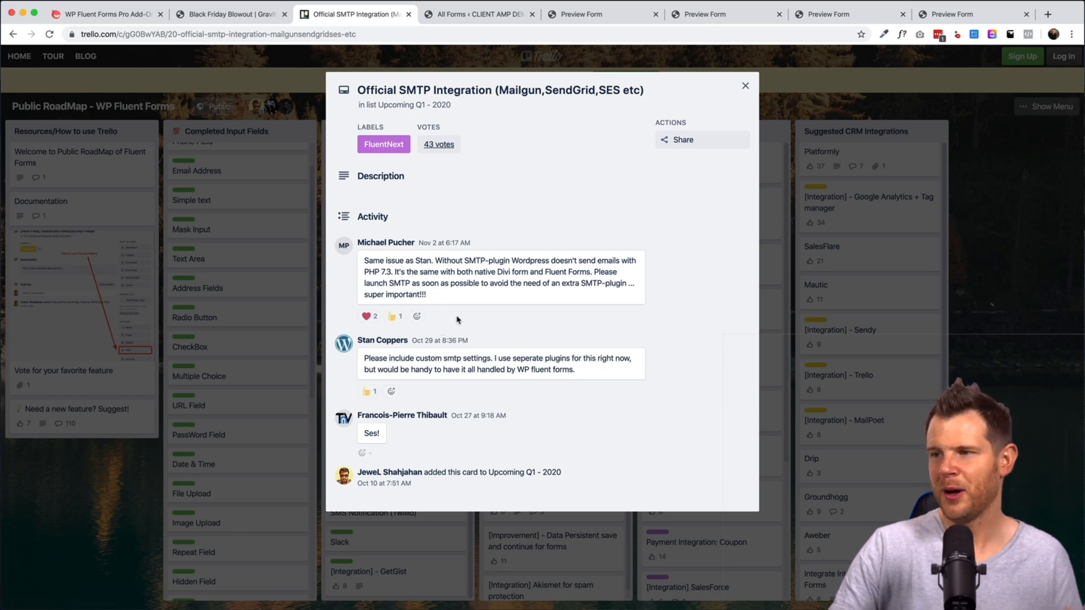
click(745, 85)
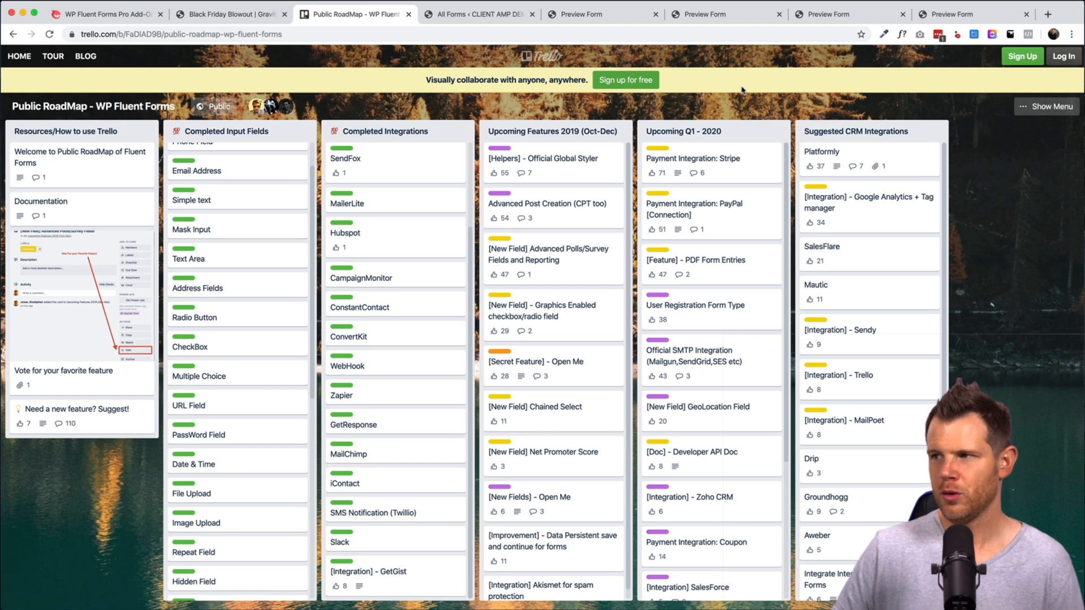
key(ctrl+Tab)
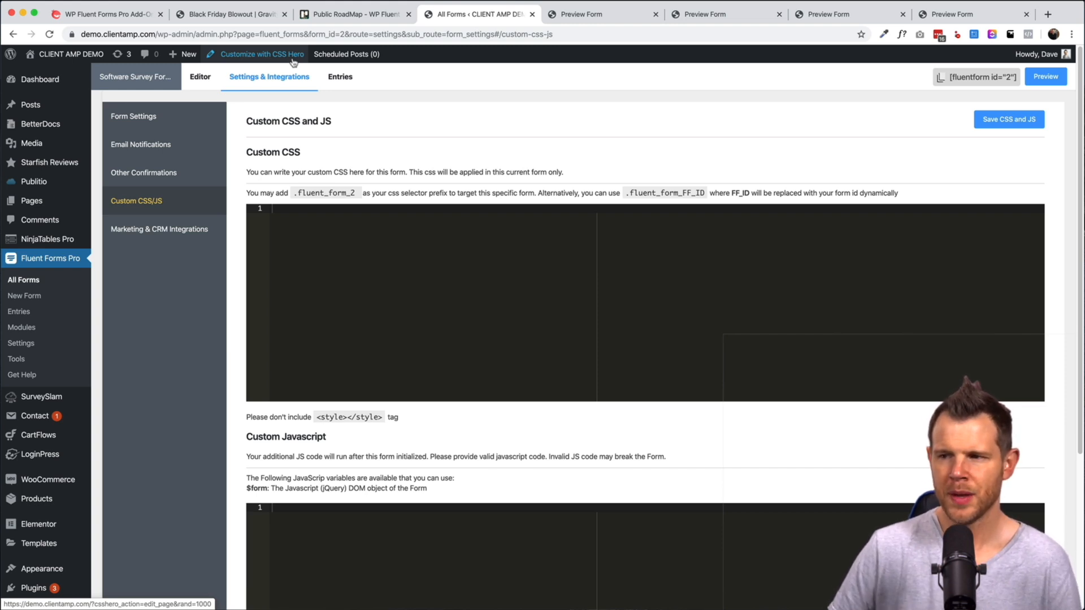
Open the module manager from the form's Marketing & CRM Integrations settings and examine the available integration modules.
click(160, 228)
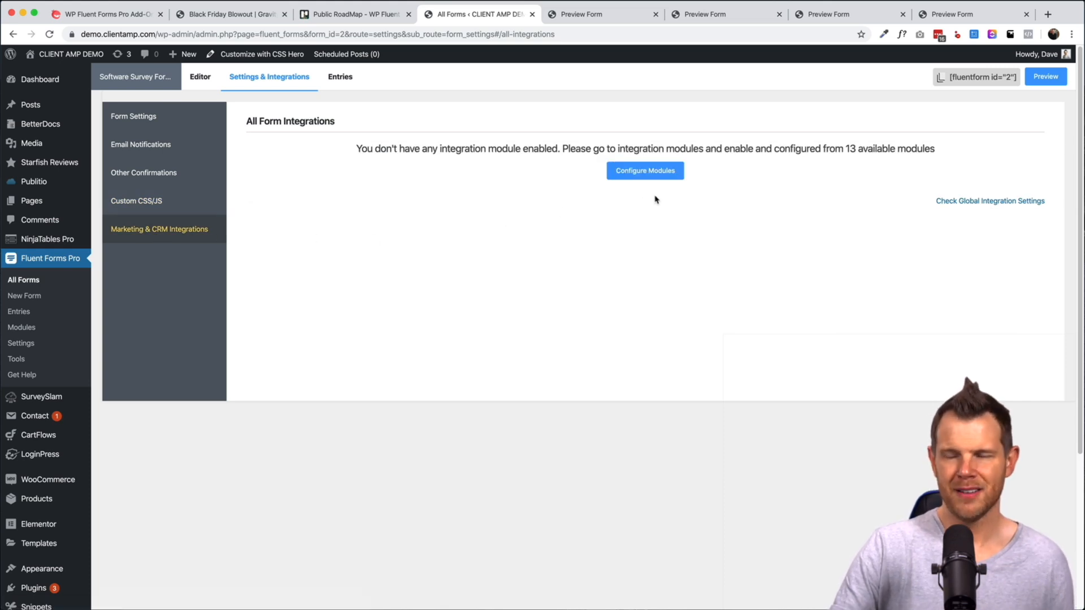
click(653, 182)
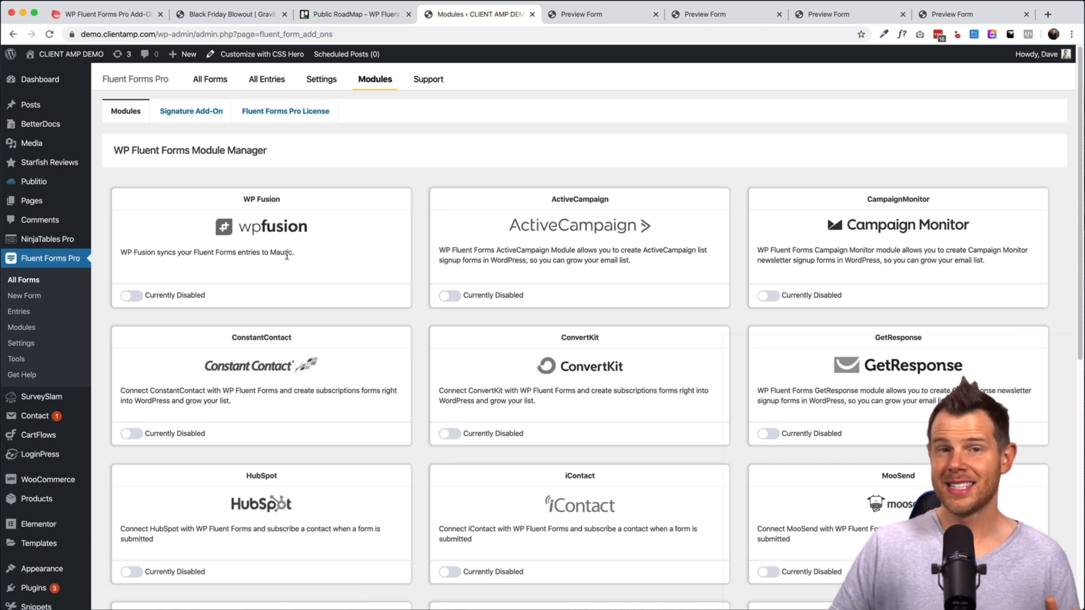
scroll(491, 354, down, 8)
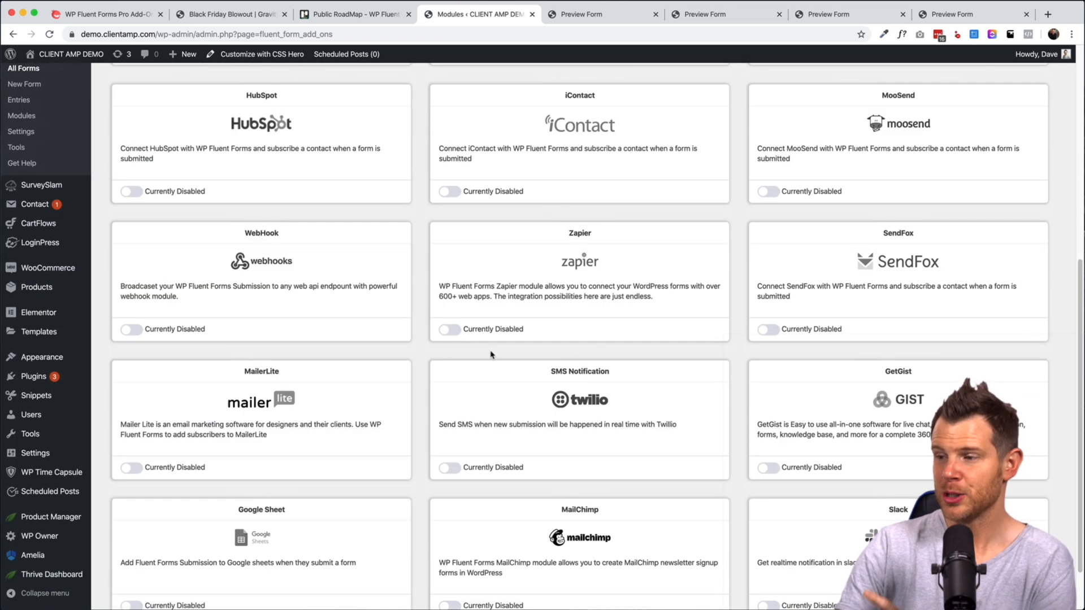
scroll(491, 355, up, 8)
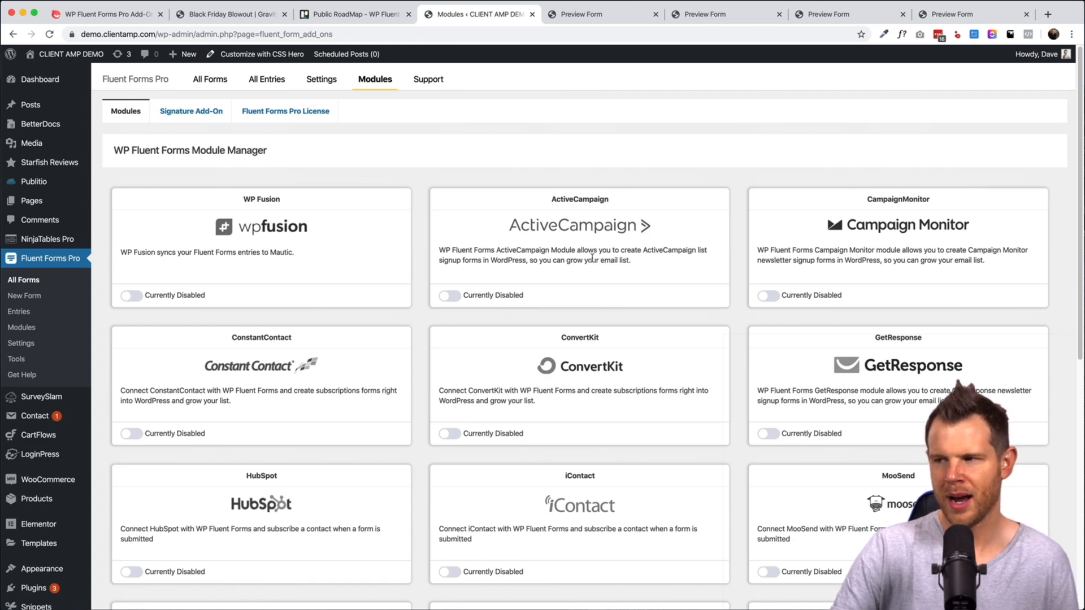
scroll(684, 320, down, 3)
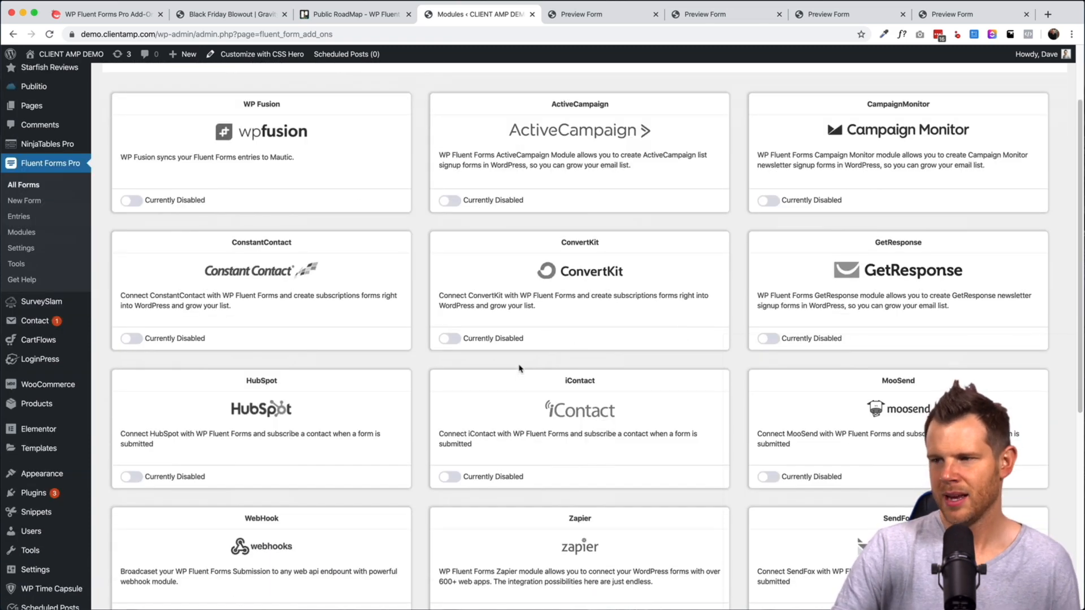
scroll(525, 363, down, 3)
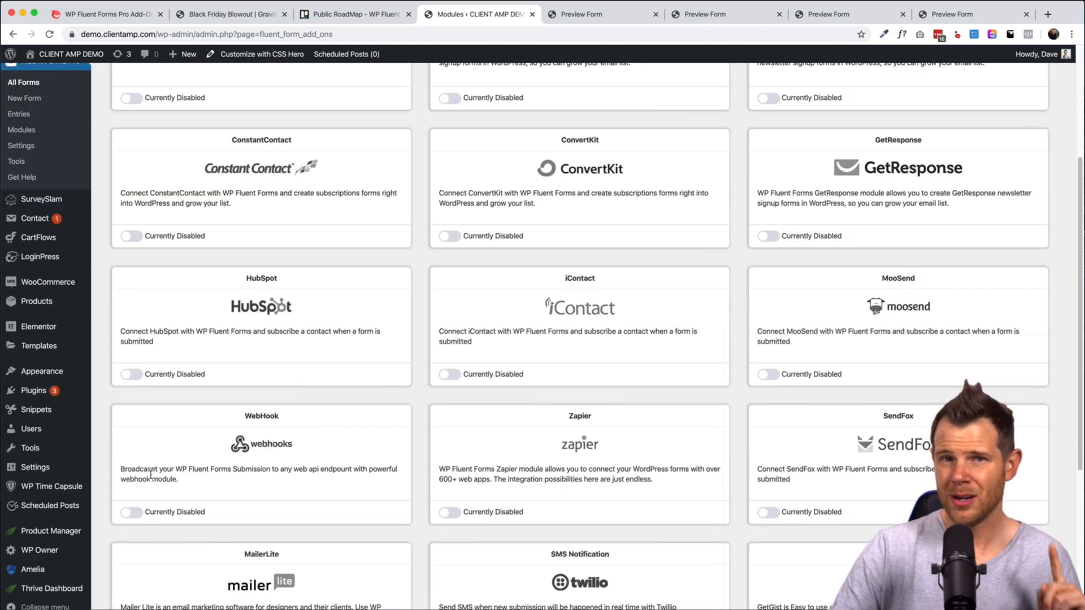
scroll(455, 418, down, 5)
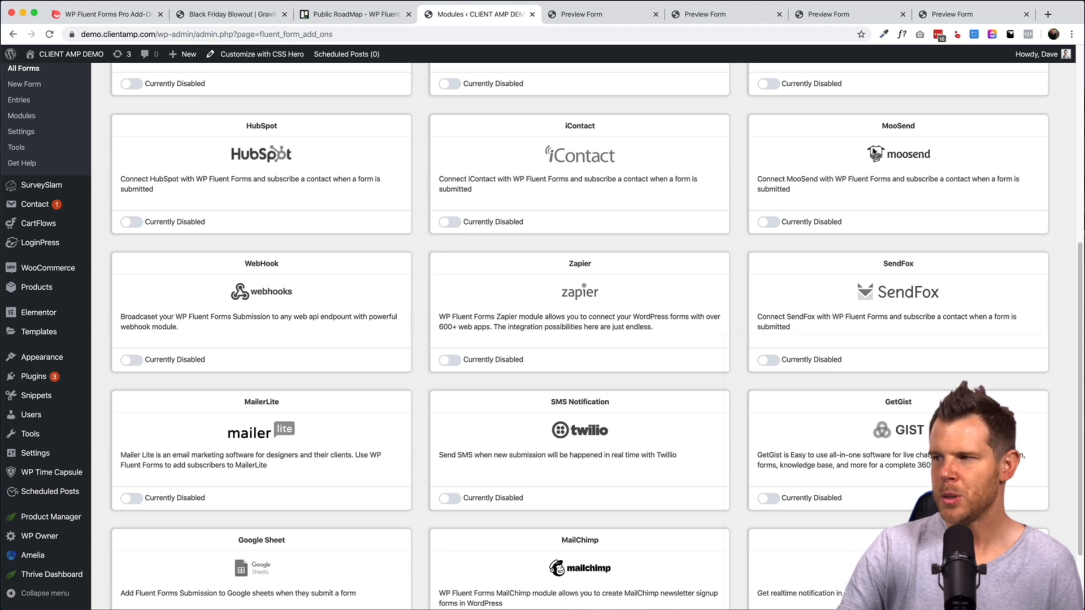
scroll(748, 427, down, 2)
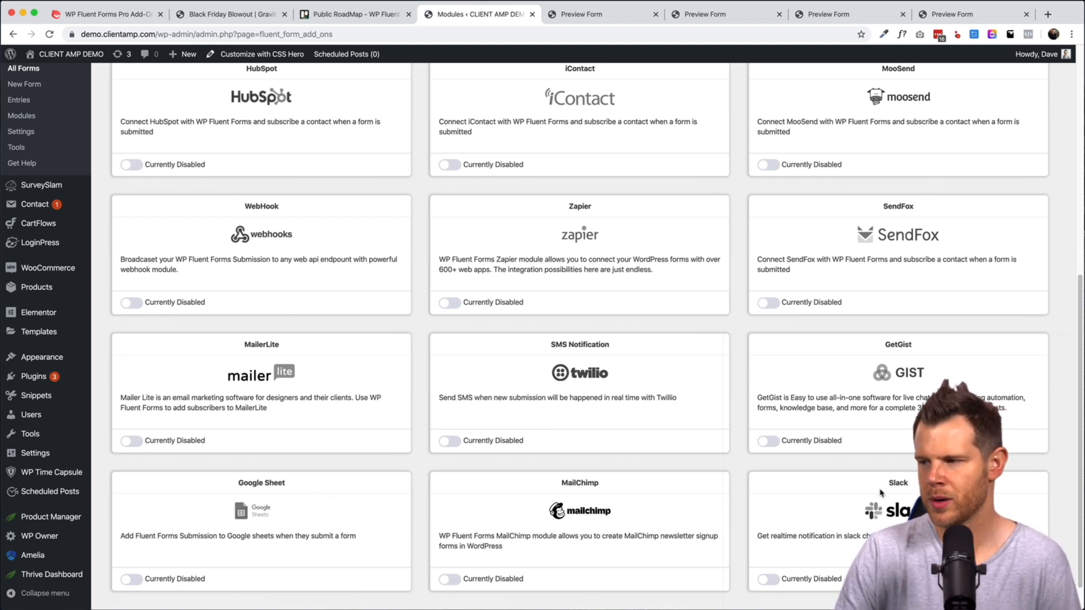
scroll(817, 555, up, 7)
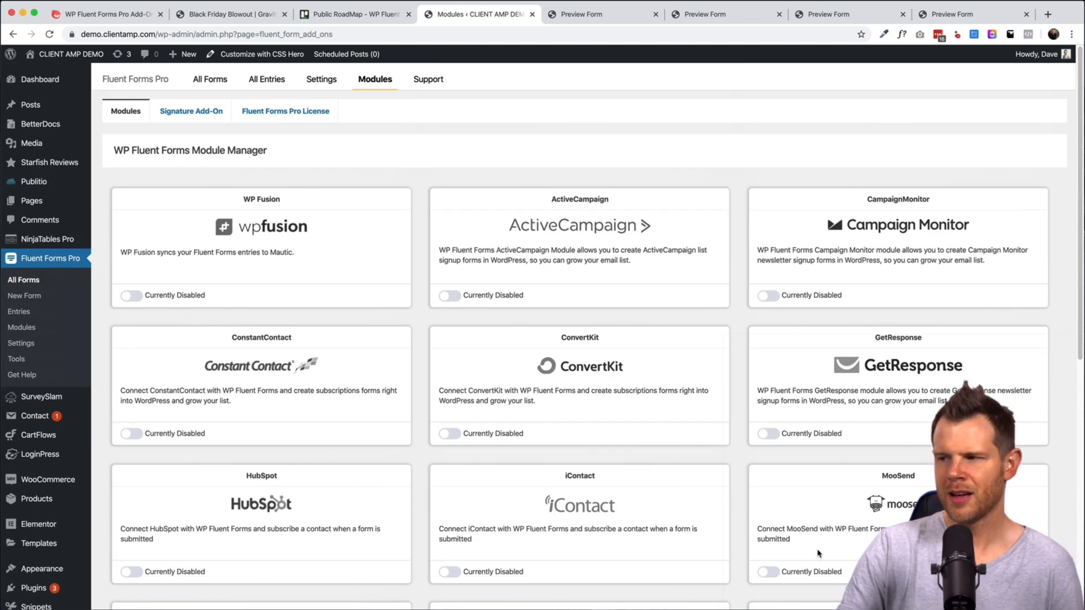
scroll(817, 554, down, 8)
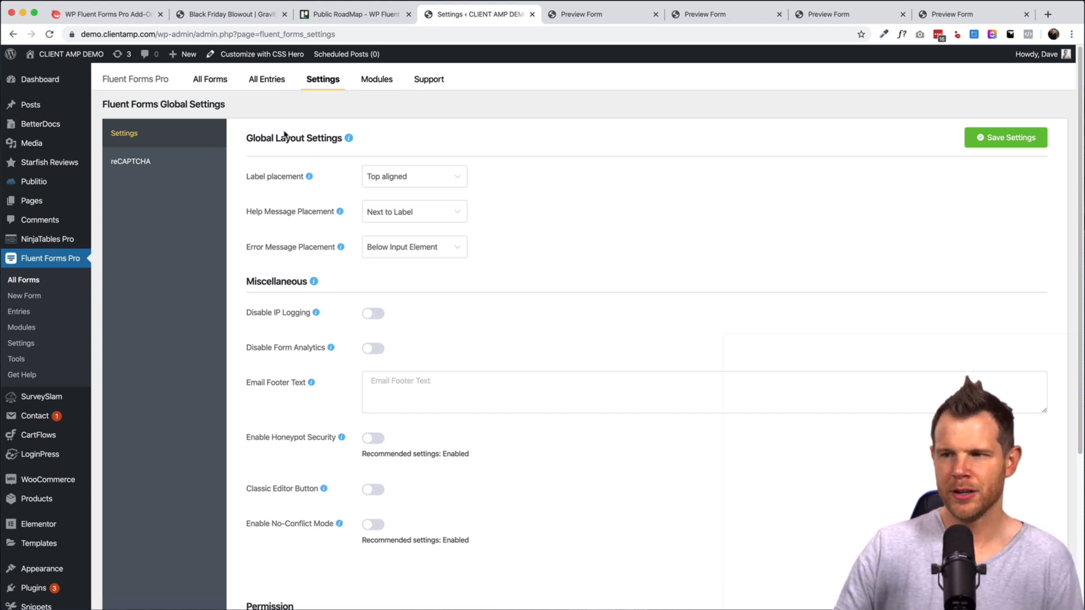
Check the global Google reCAPTCHA settings and return to the list of all forms.
click(141, 167)
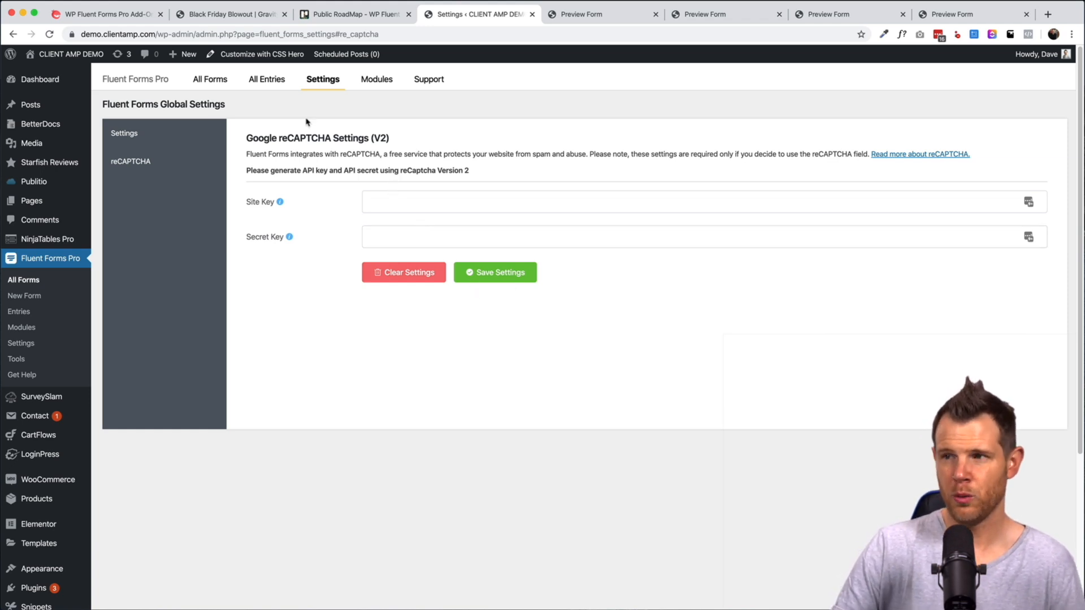
click(210, 80)
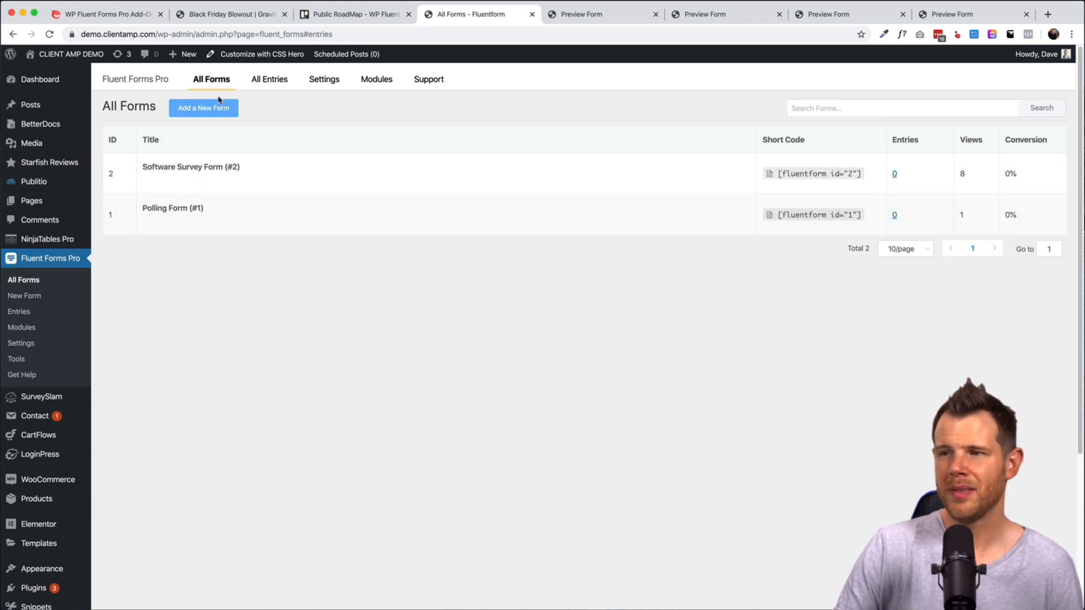
Open the entries of the Software Survey Form and examine the export formats and advanced filter options.
click(278, 81)
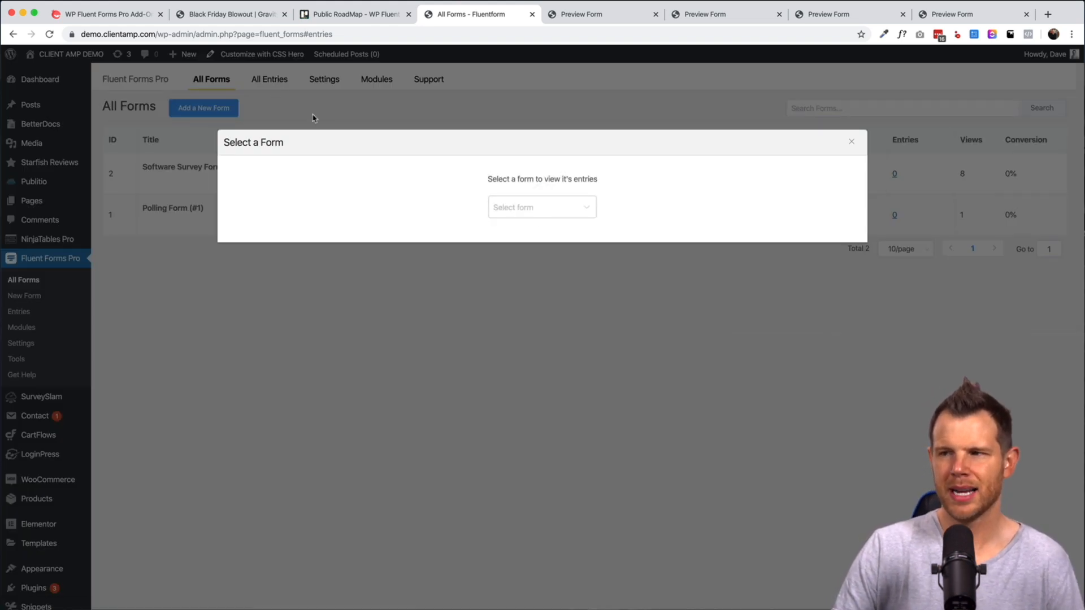
click(542, 205)
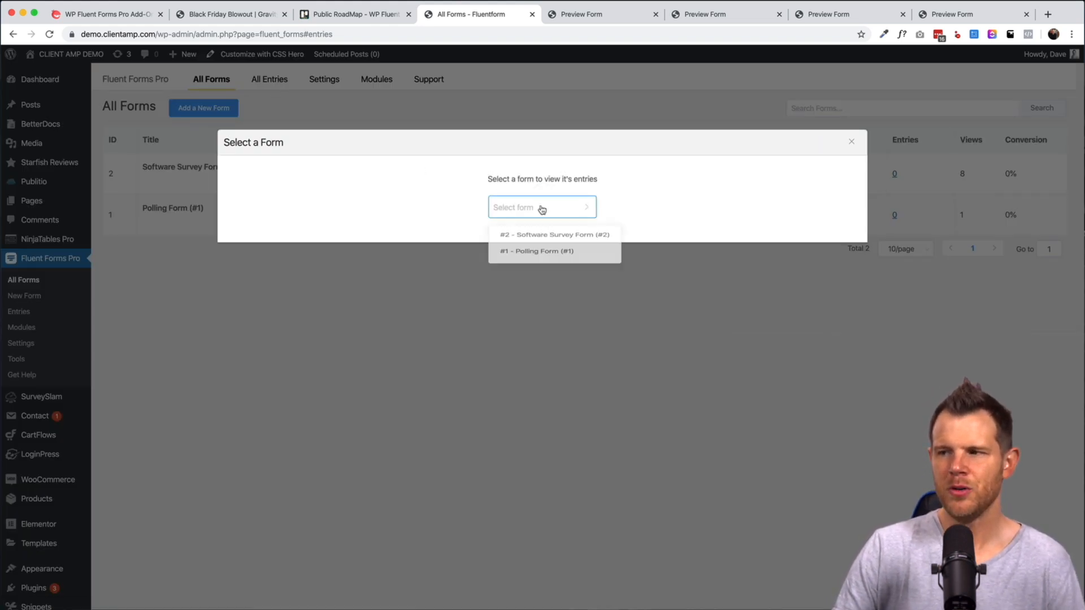
click(528, 238)
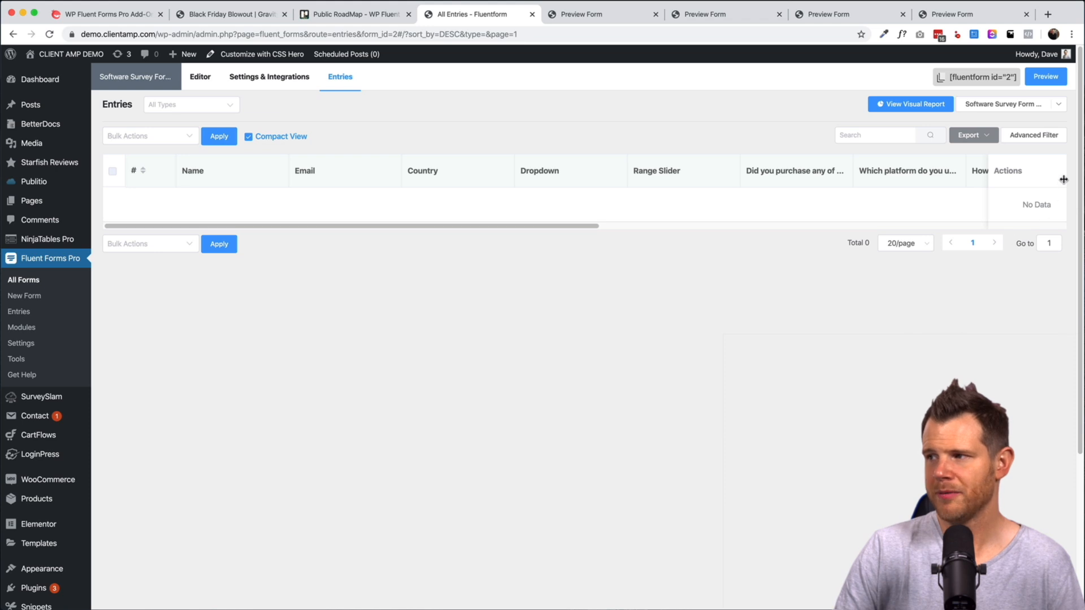
mouse_move(986, 136)
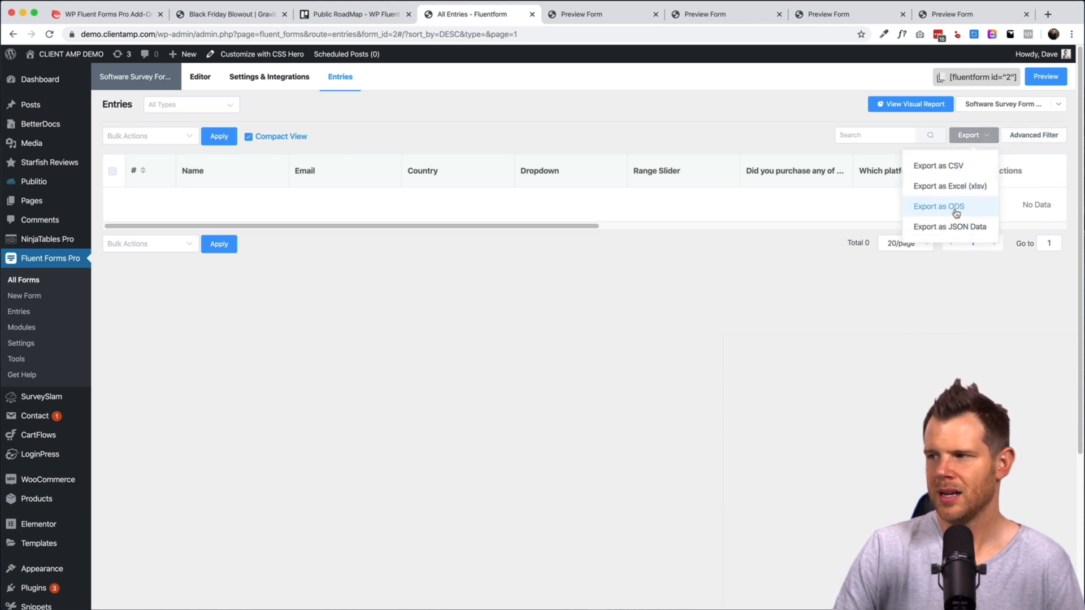
click(1032, 139)
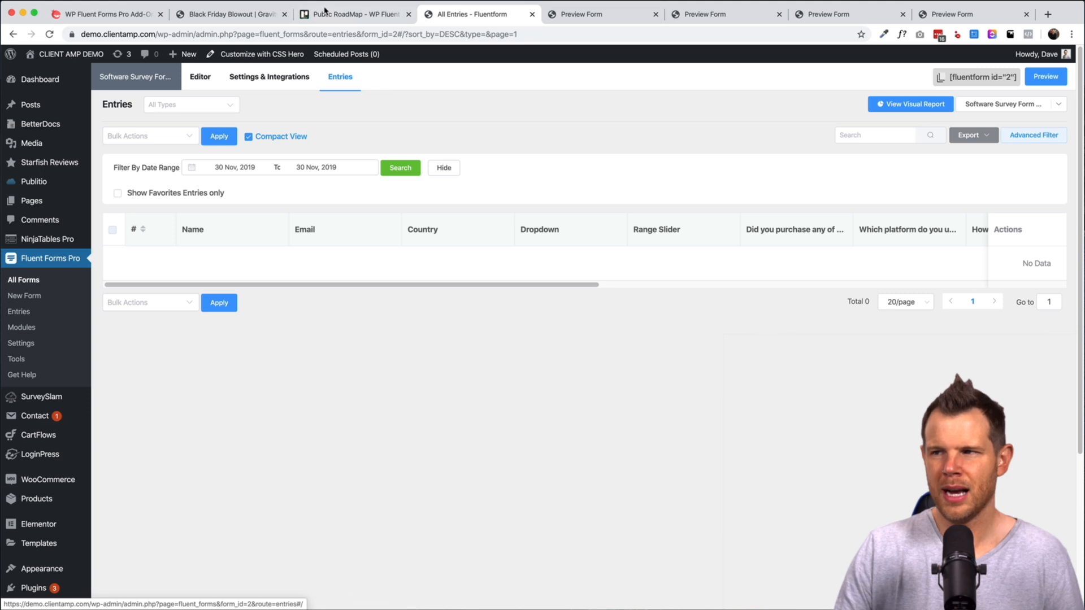
Switch to the Gravity Forms website and examine its official add-ons page and the Community Add-Ons listing.
click(232, 16)
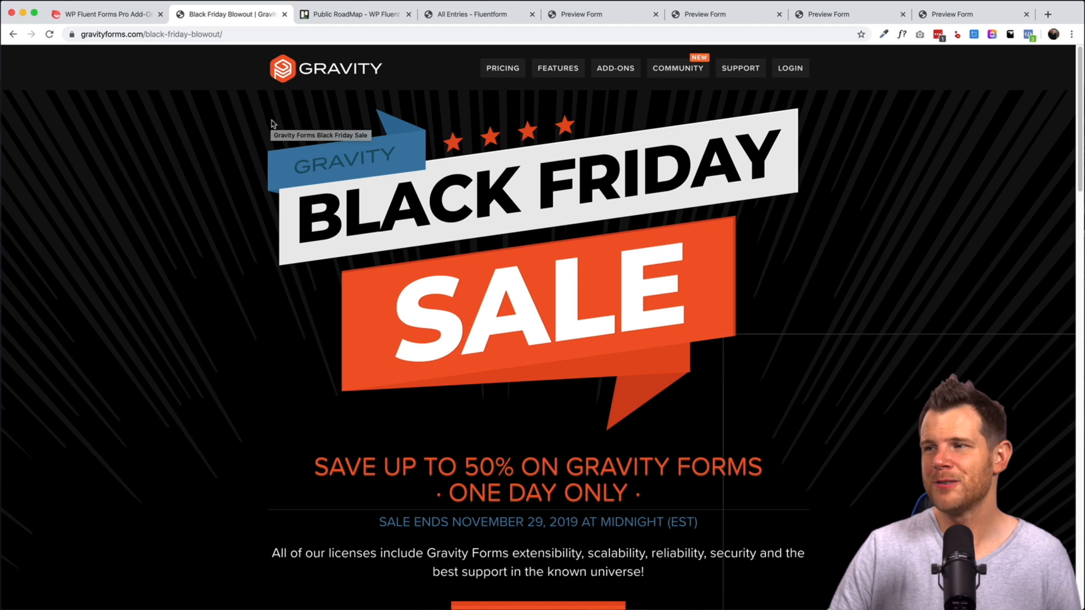
click(623, 69)
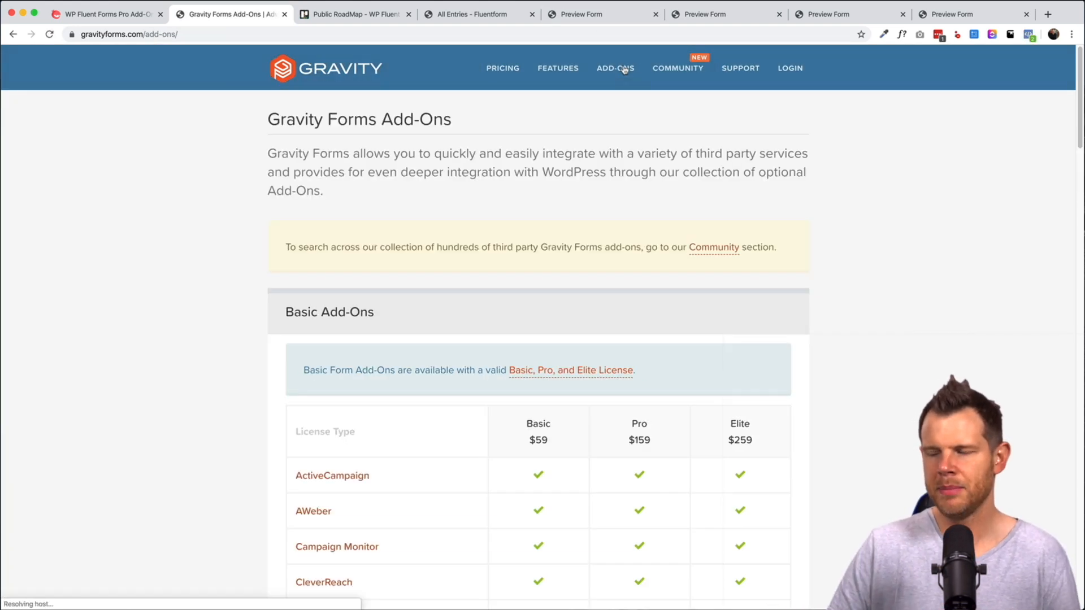
scroll(589, 311, down, 1)
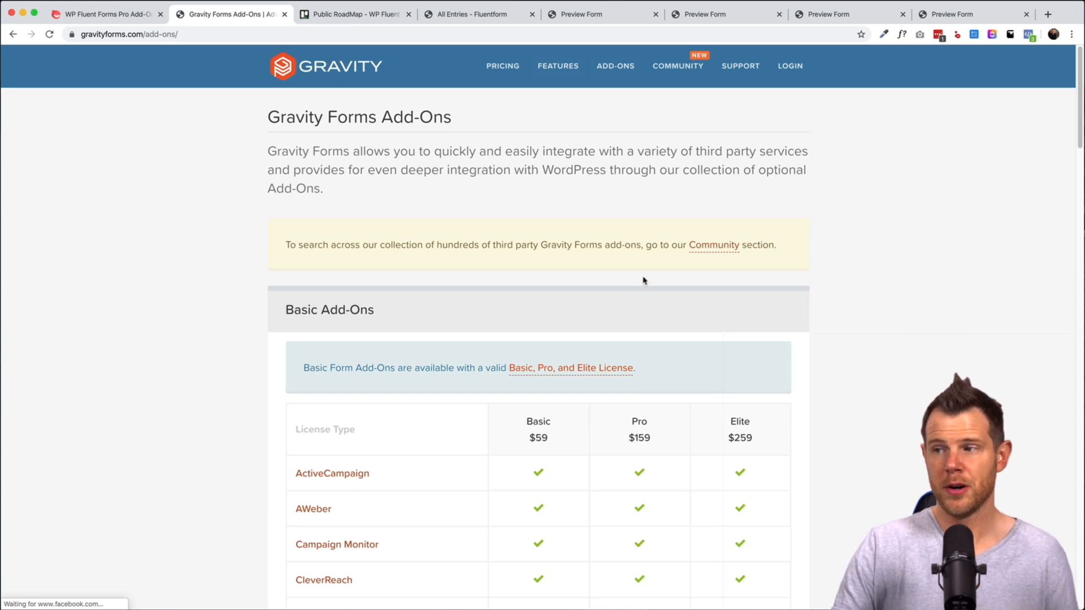
click(700, 246)
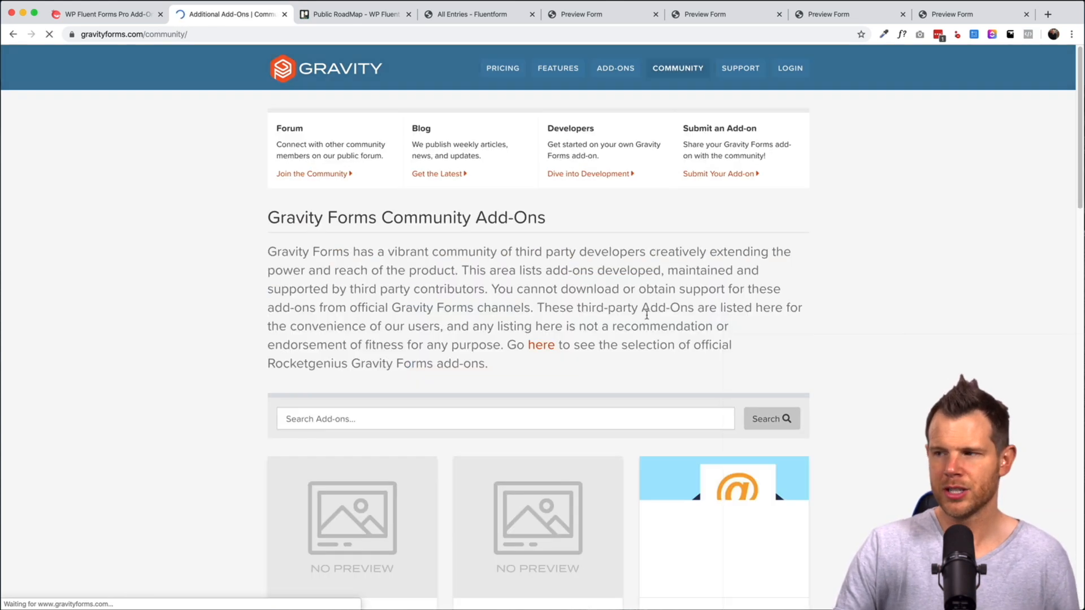
scroll(622, 362, down, 10)
scroll(622, 362, down, 4)
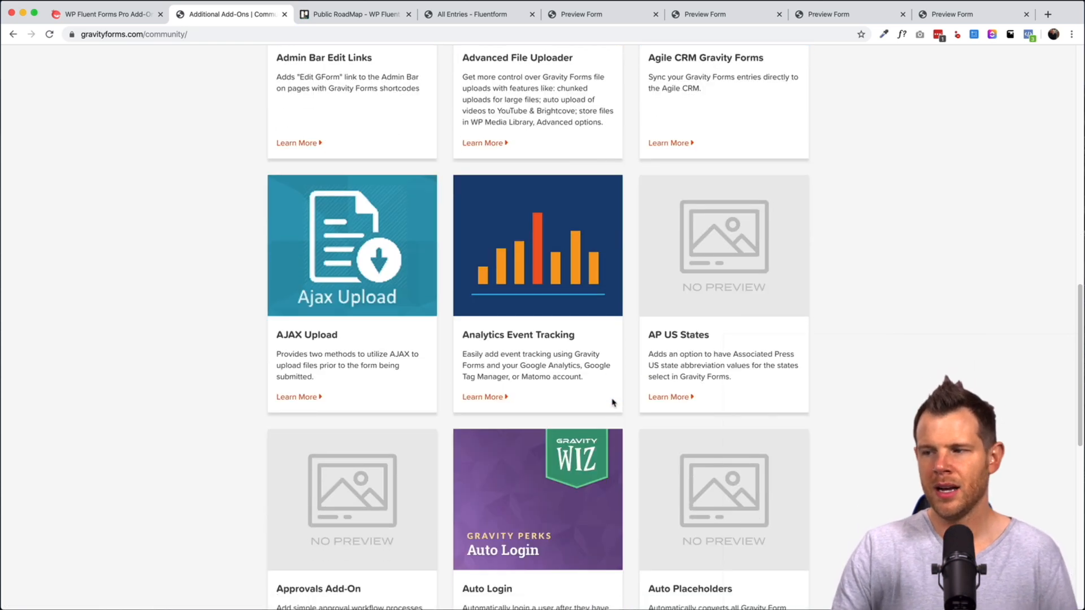
scroll(613, 403, down, 1)
scroll(612, 403, down, 2)
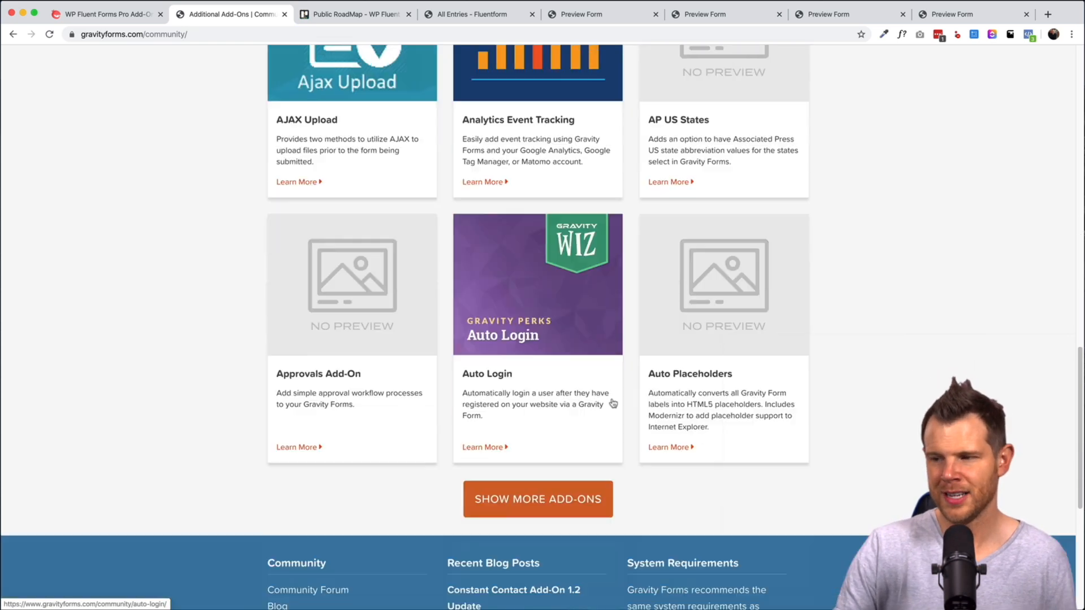
scroll(616, 402, up, 3)
scroll(614, 402, up, 10)
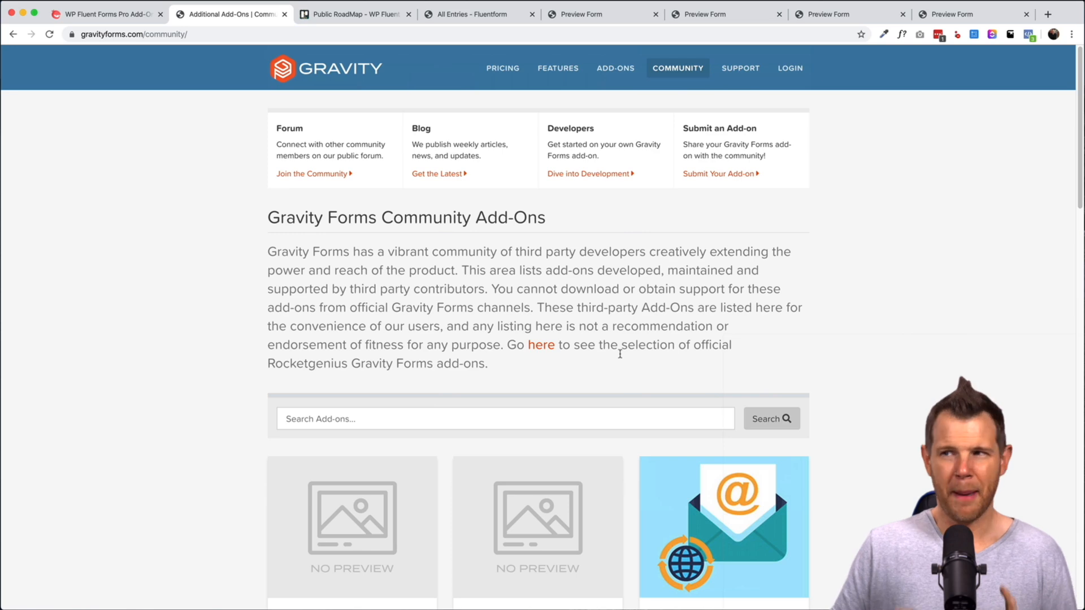
Switch to the Public RoadMap board, and compare the Basic, Elite and Pro licenses on the Gravity Forms pricing page.
click(346, 15)
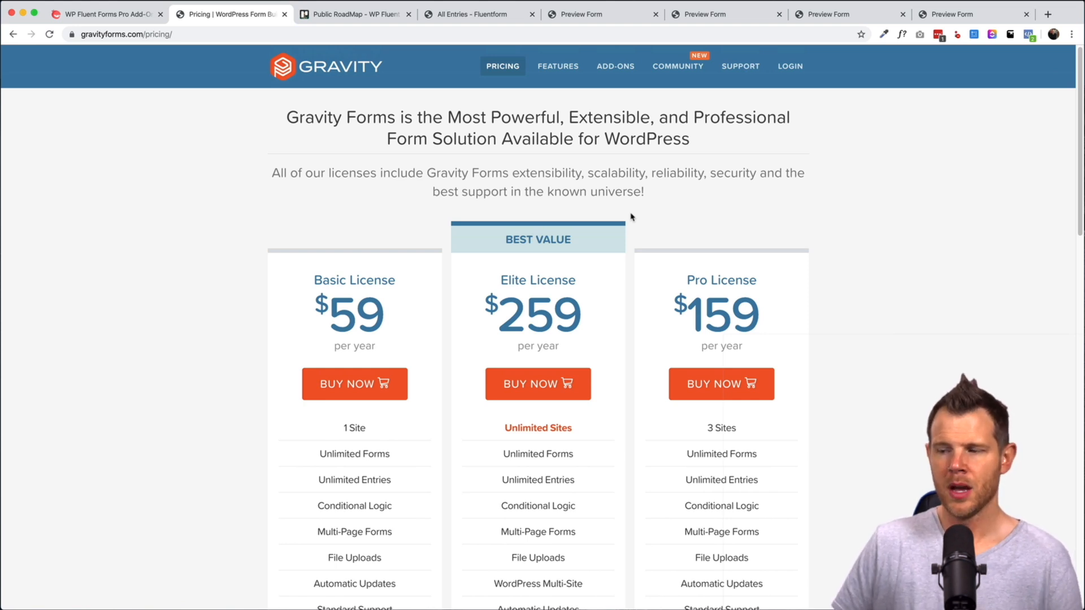
scroll(627, 305, down, 5)
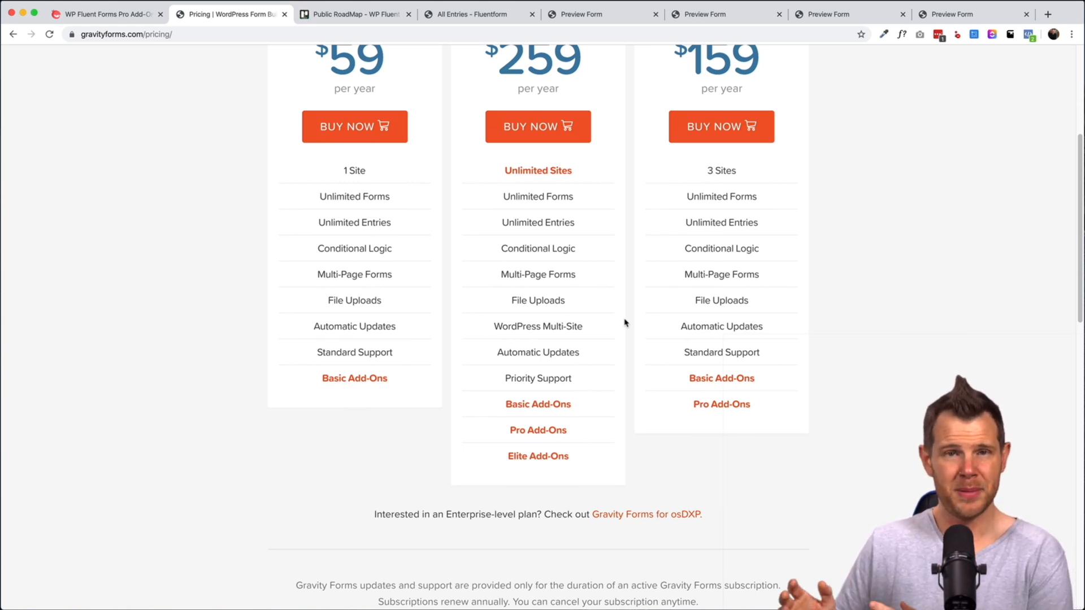
scroll(624, 323, up, 4)
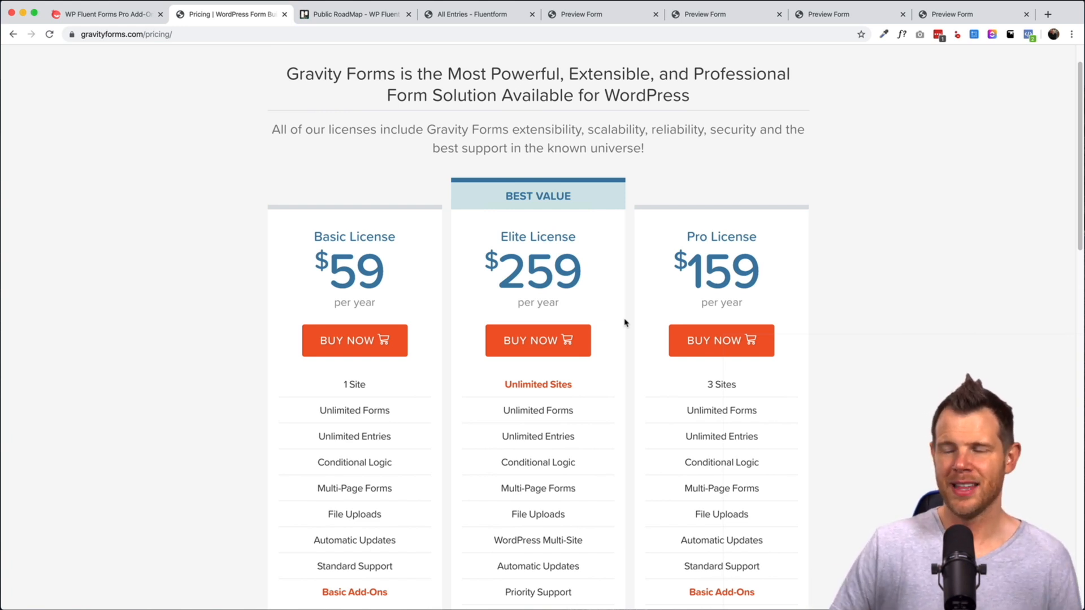
Review the features and licenses on the WP Fluent Forms Pro Add-On page and select the Single Site License.
click(111, 22)
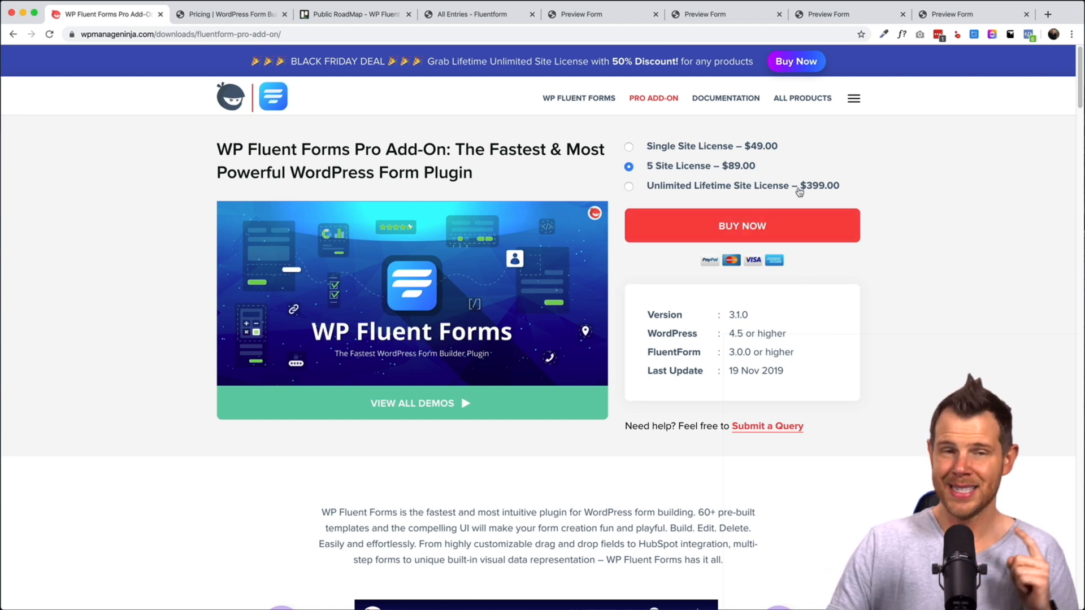
scroll(806, 203, down, 1)
scroll(795, 250, down, 5)
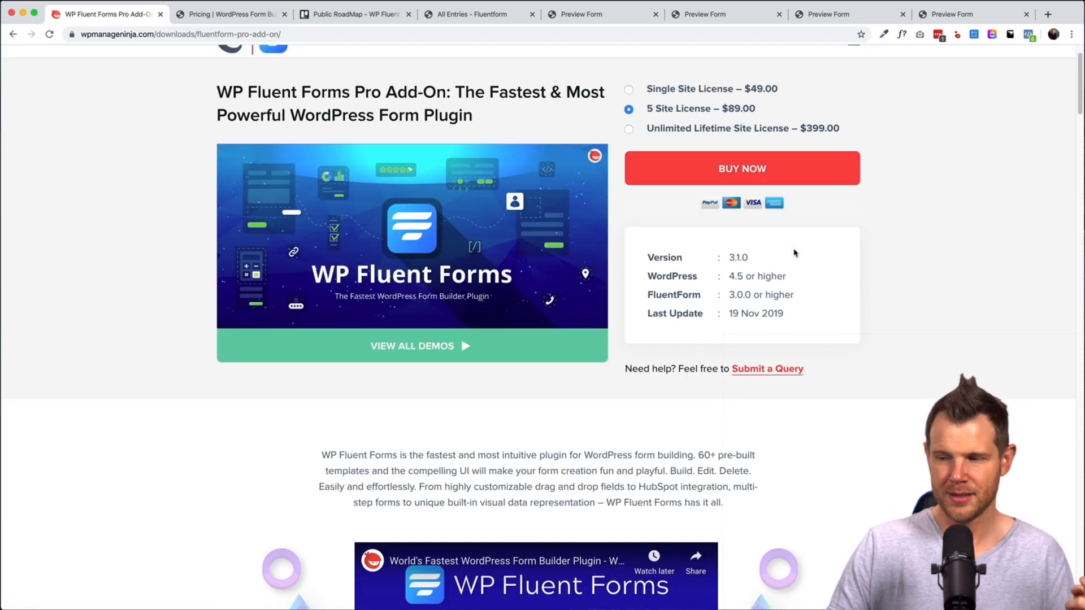
scroll(794, 253, down, 12)
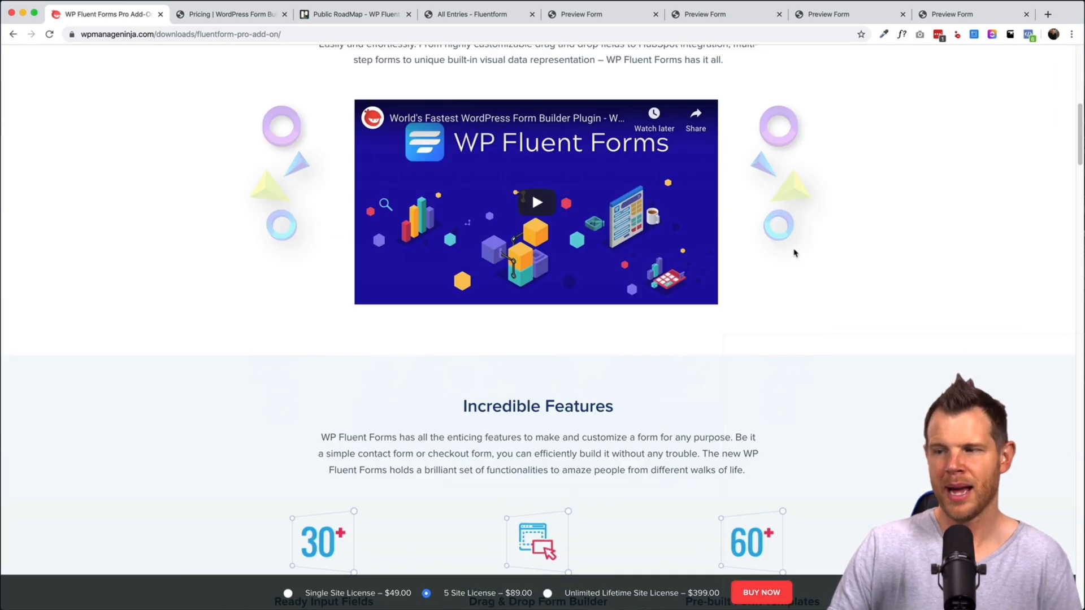
scroll(794, 252, down, 8)
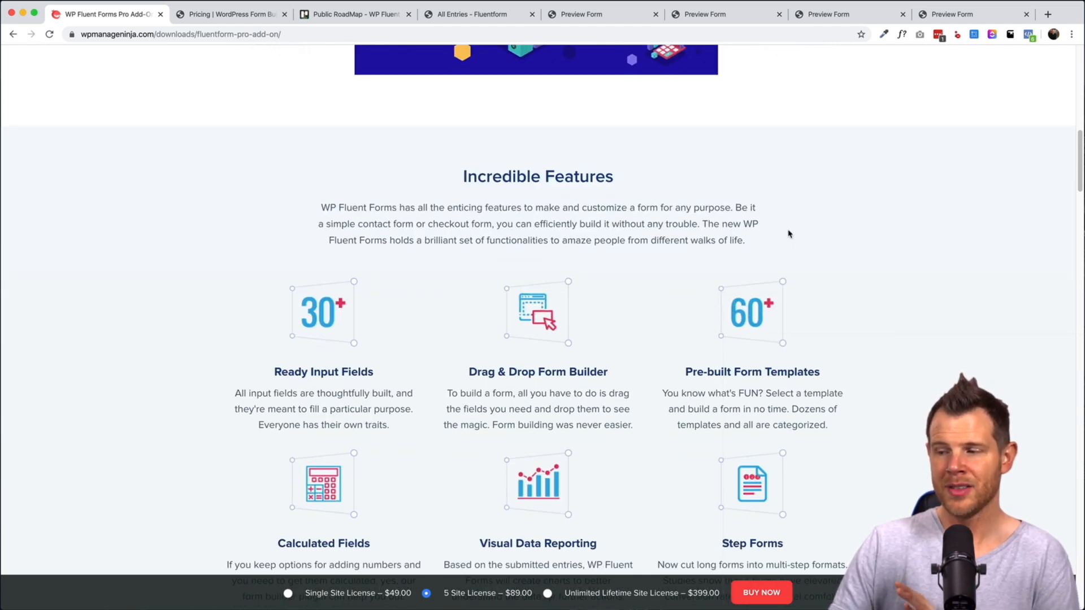
scroll(790, 233, up, 1)
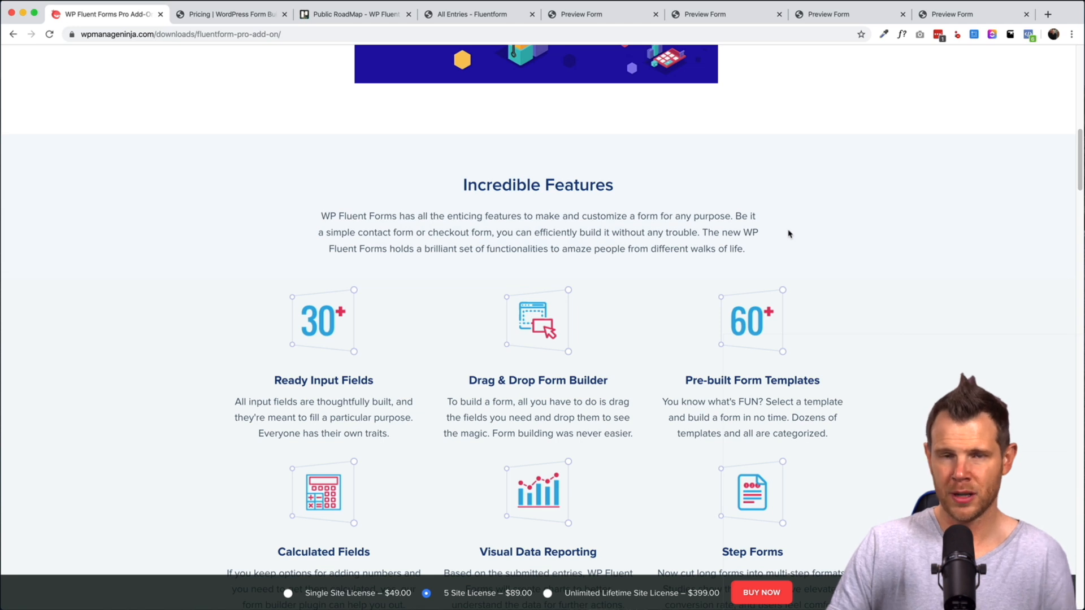
scroll(789, 234, up, 5)
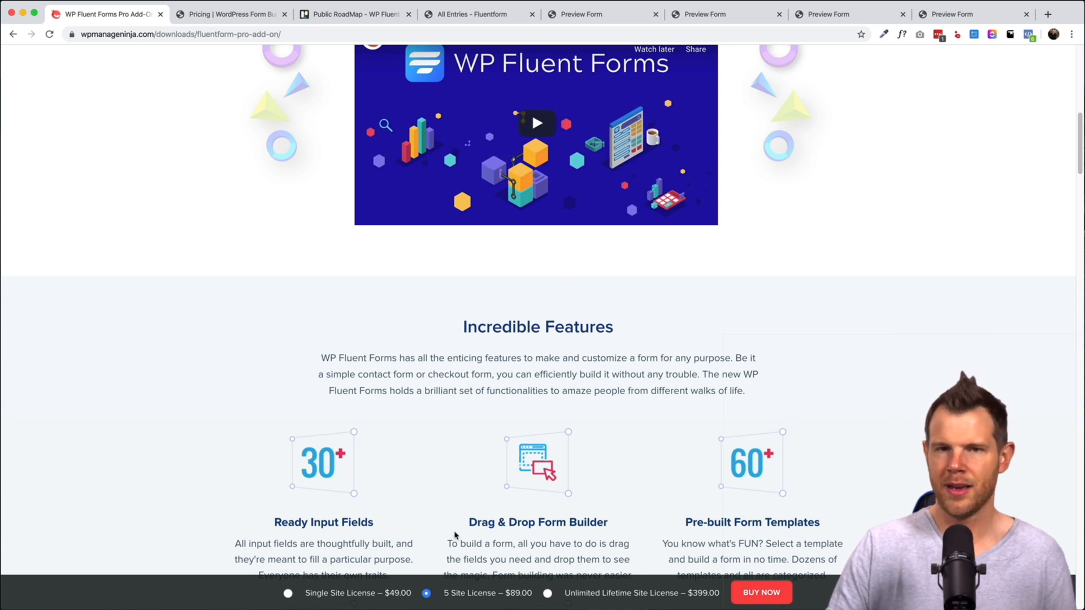
click(406, 594)
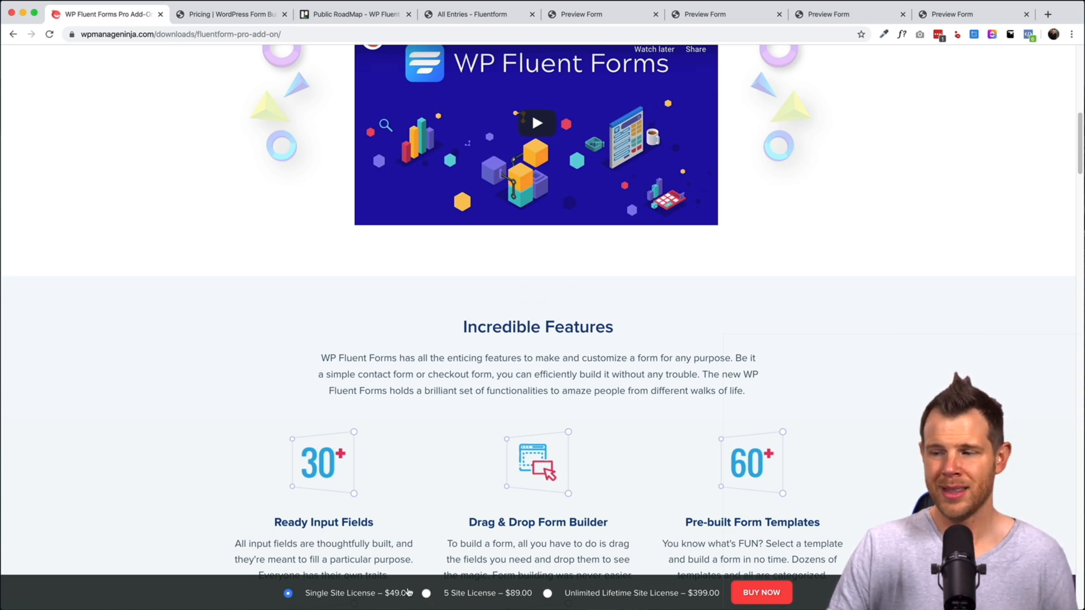
Compare the features included in the Gravity Forms licenses and return to the WP Fluent Forms Pro Add-On page.
click(221, 19)
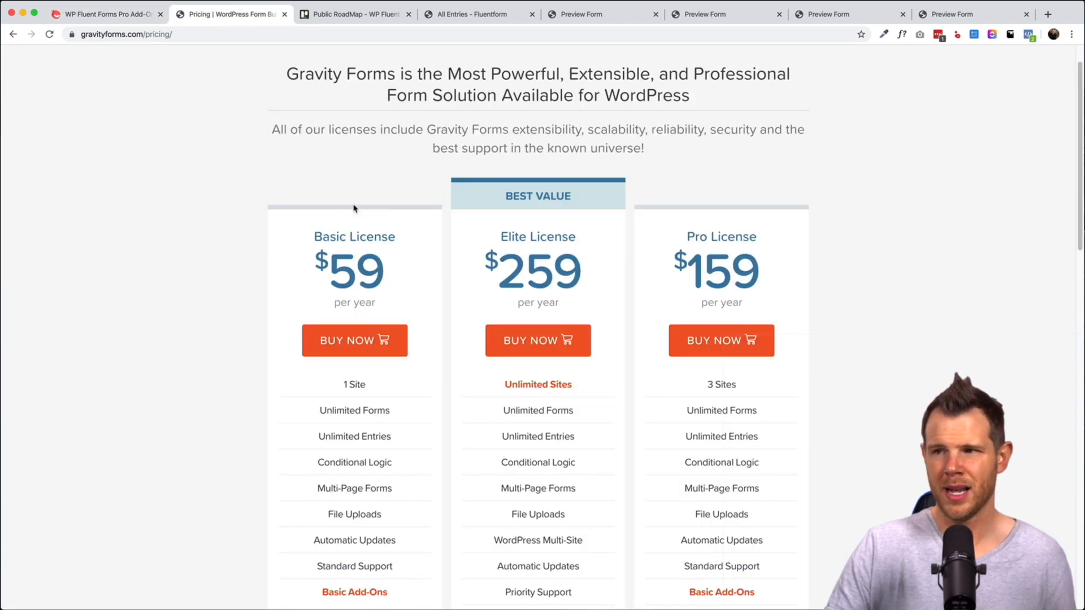
scroll(342, 279, down, 5)
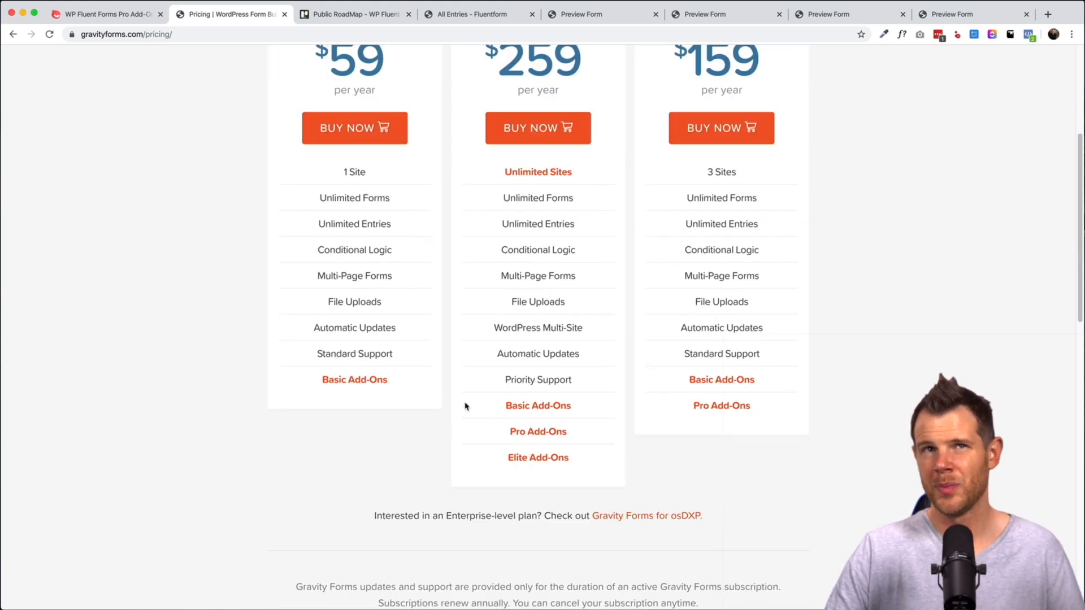
click(111, 24)
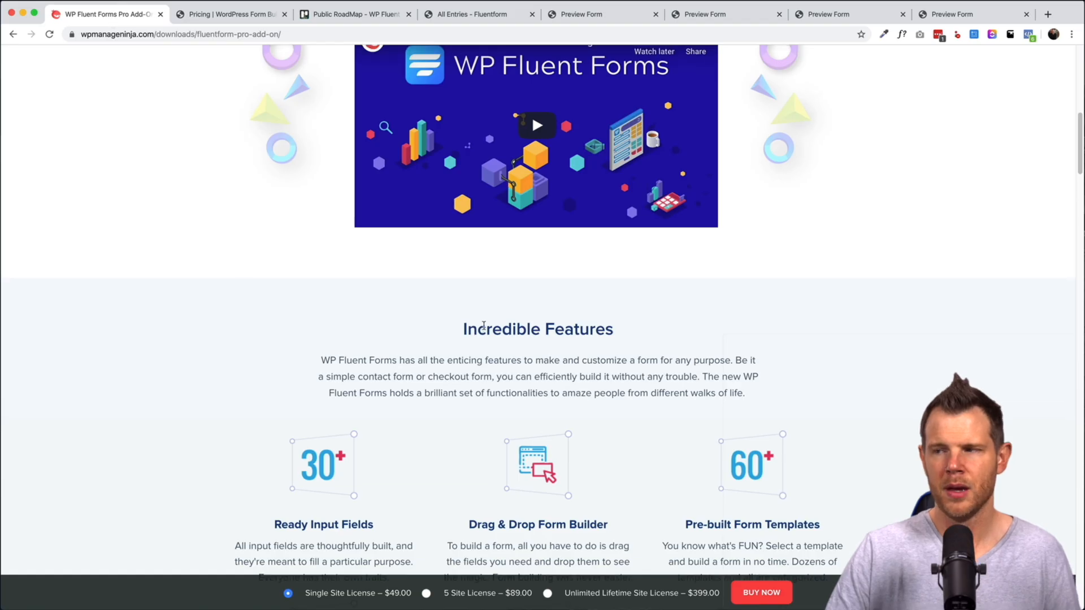